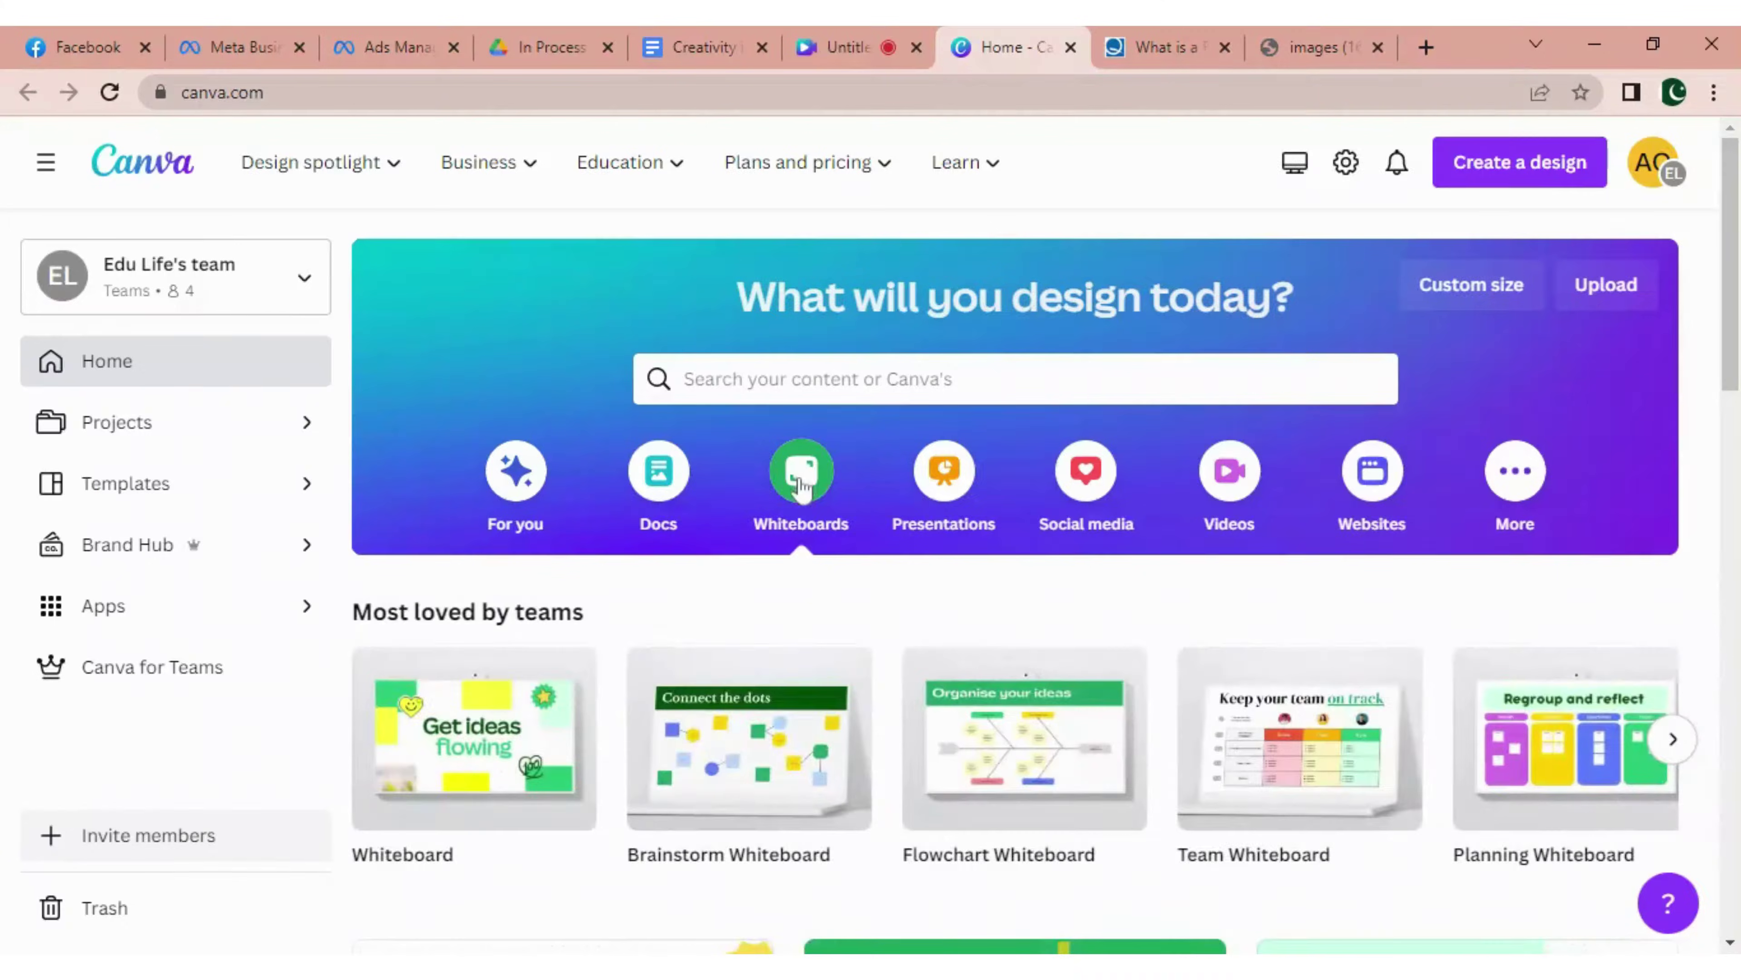
Create a new blank, untitled whiteboard design from the Canva home page.
{"action": "scroll", "coordinate": [821, 546], "scroll_direction": "down", "scroll_amount": 2}
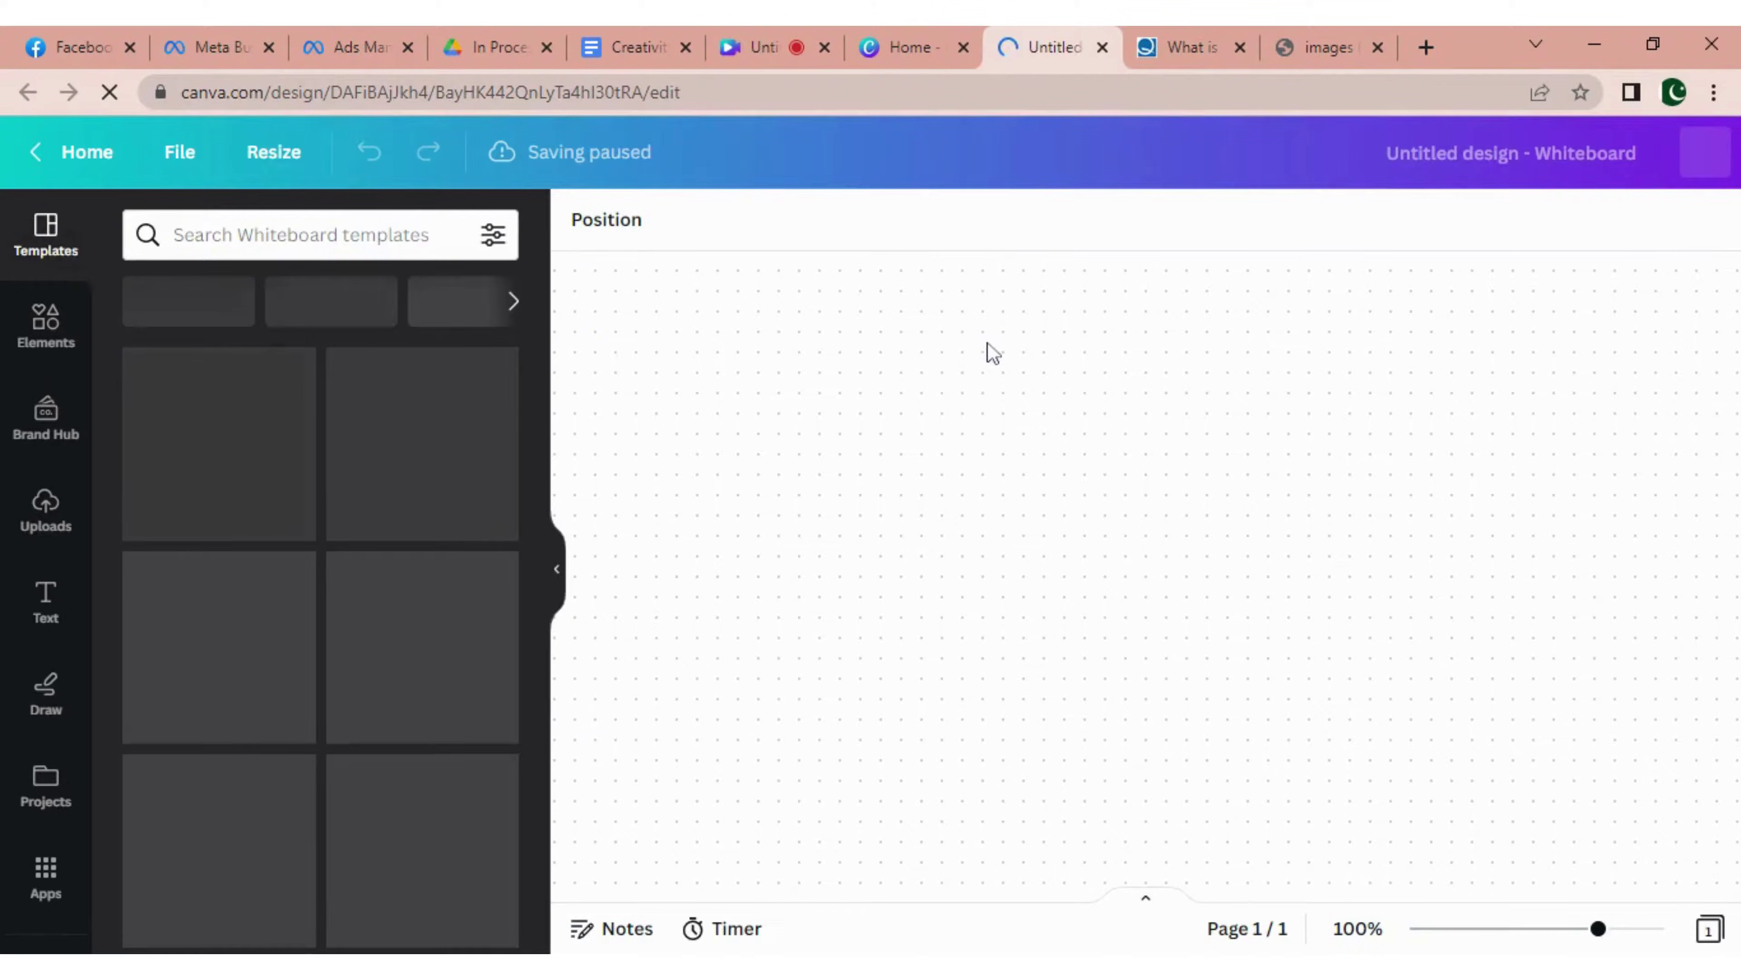
Add a heading reading 'How to make Tea' / 'Flow Chart' on two lines and move it to the top.
{"action": "left_click", "coordinate": [45, 604]}
{"action": "left_click", "coordinate": [265, 547]}
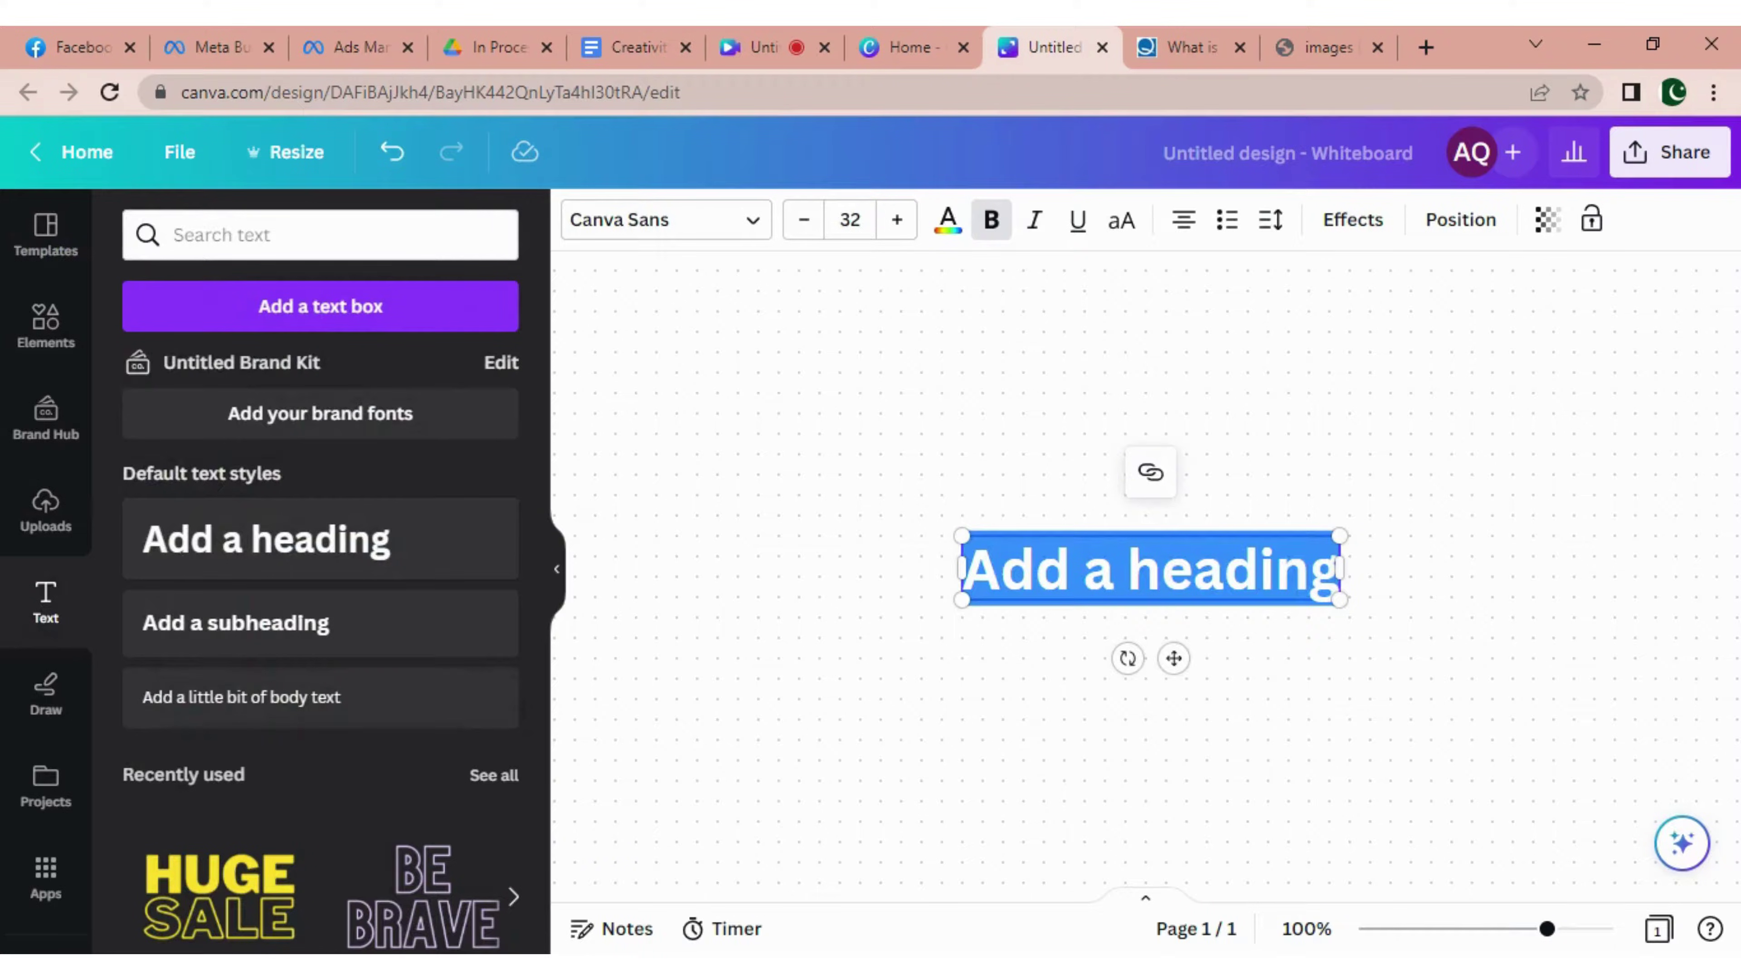
{"action": "type", "text": "How to "}
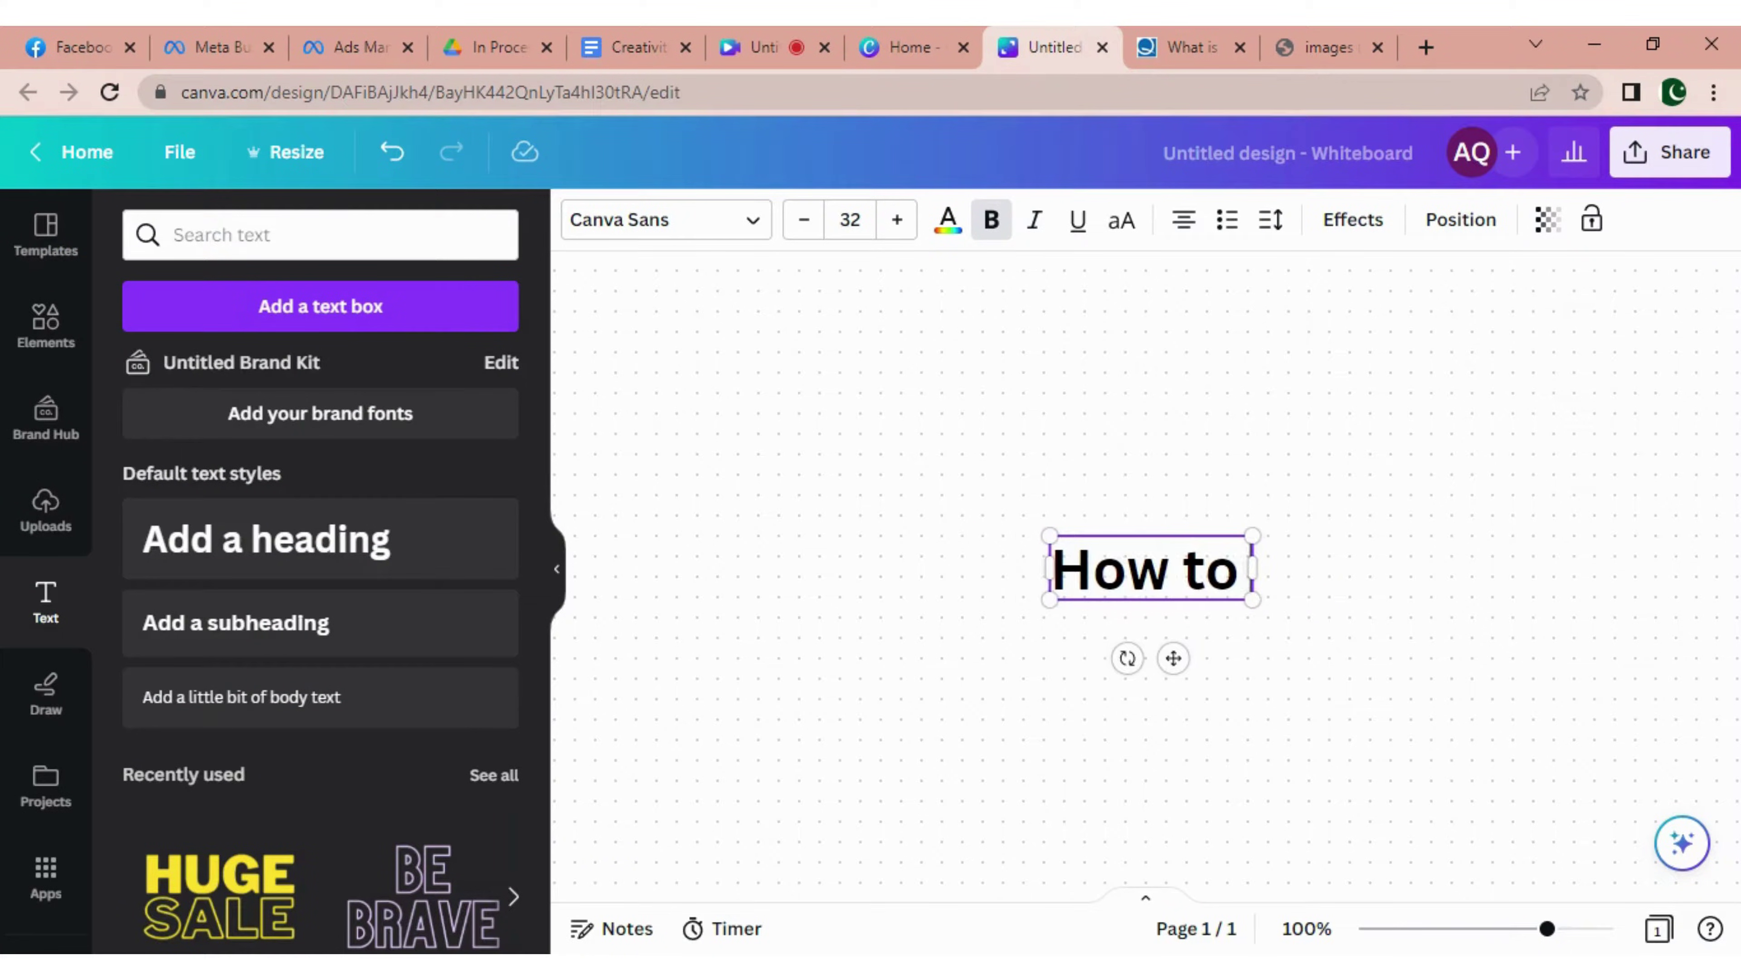
{"action": "type", "text": "make"}
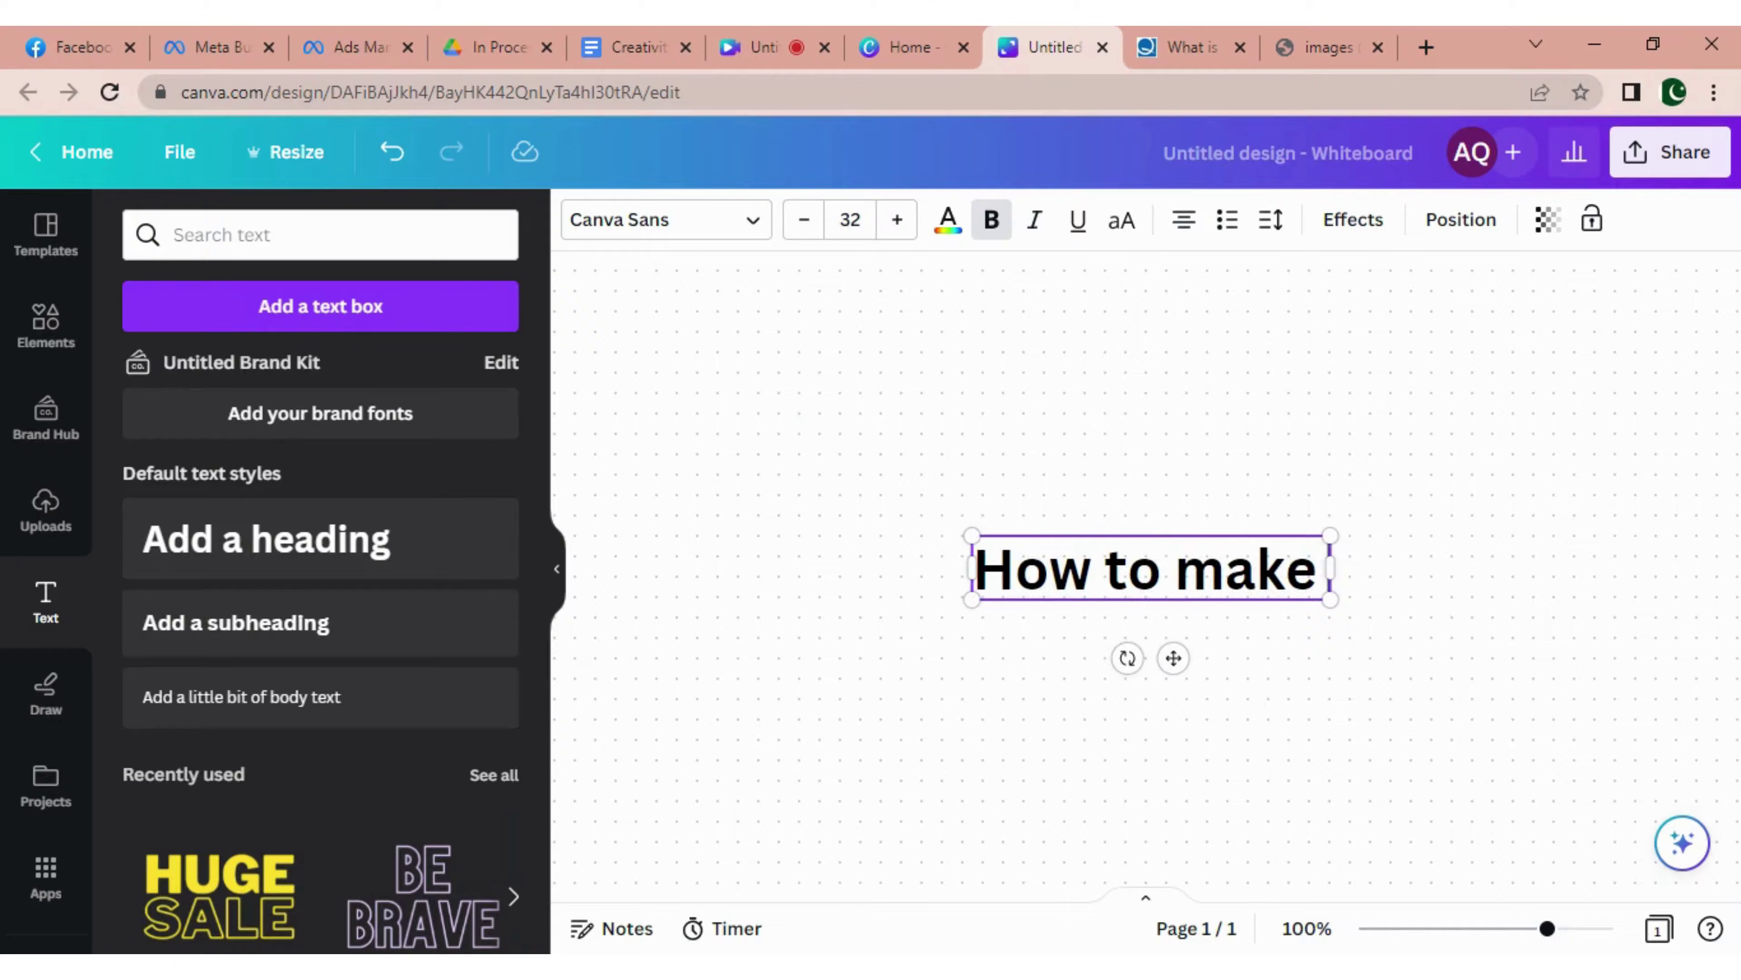
{"action": "type", "text": " Tea"}
{"action": "key", "text": "Return"}
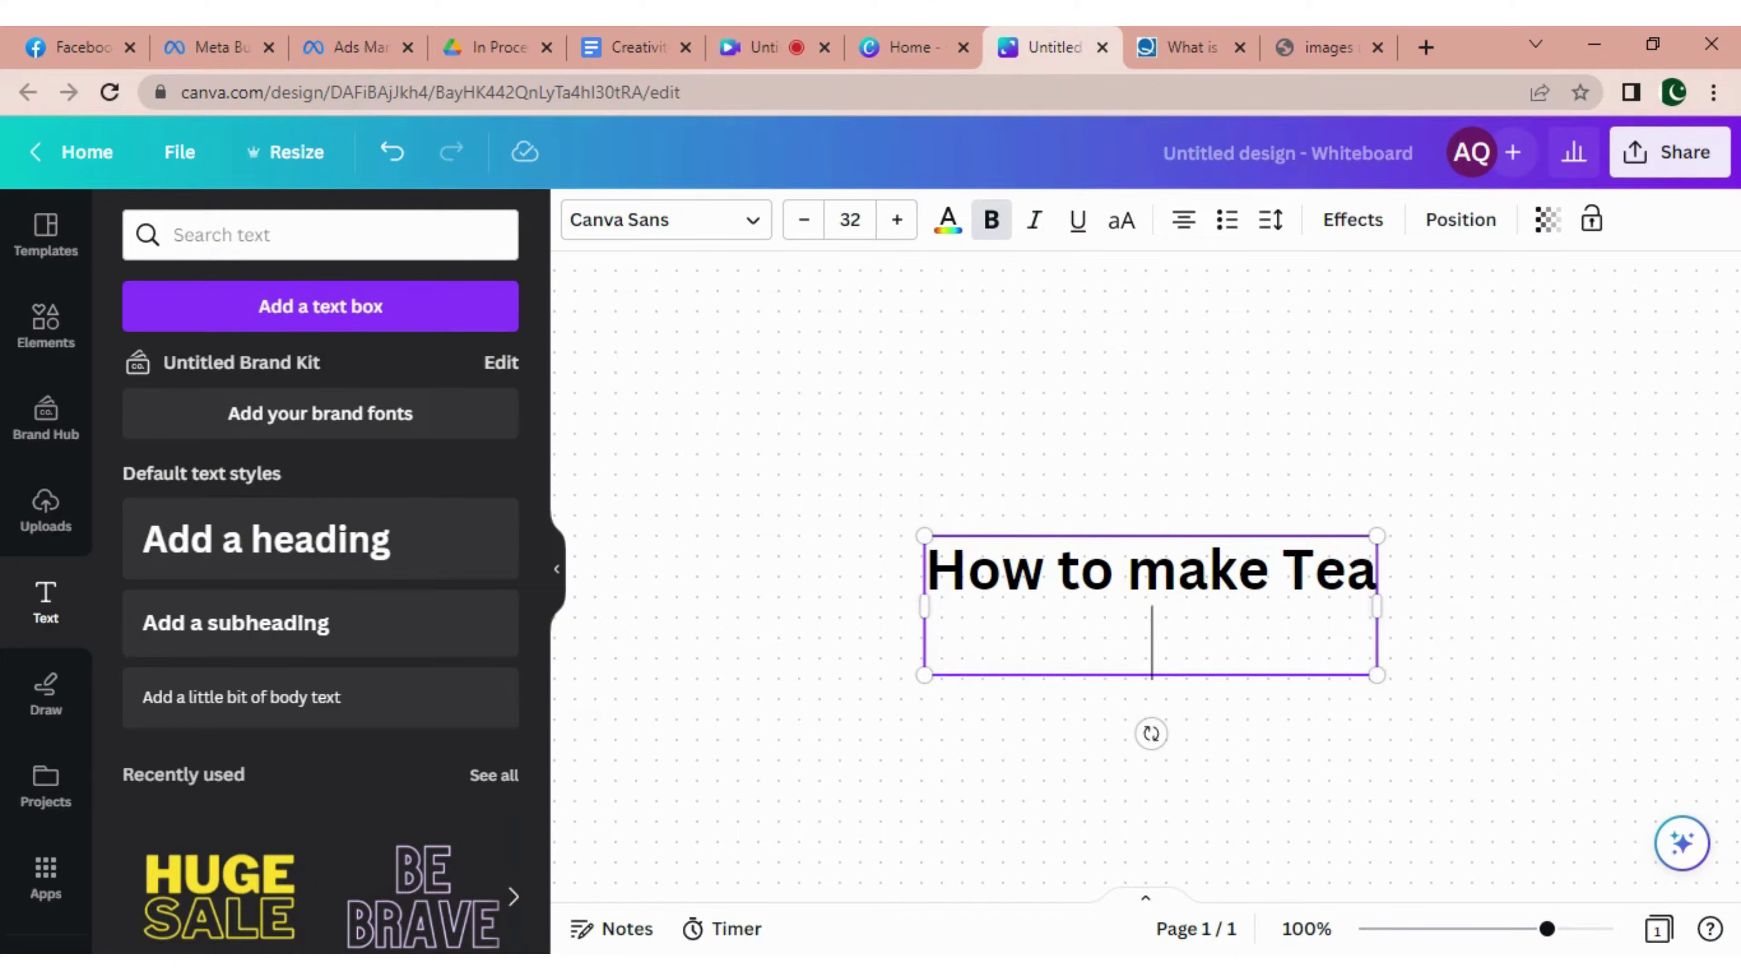
{"action": "type", "text": "Flow"}
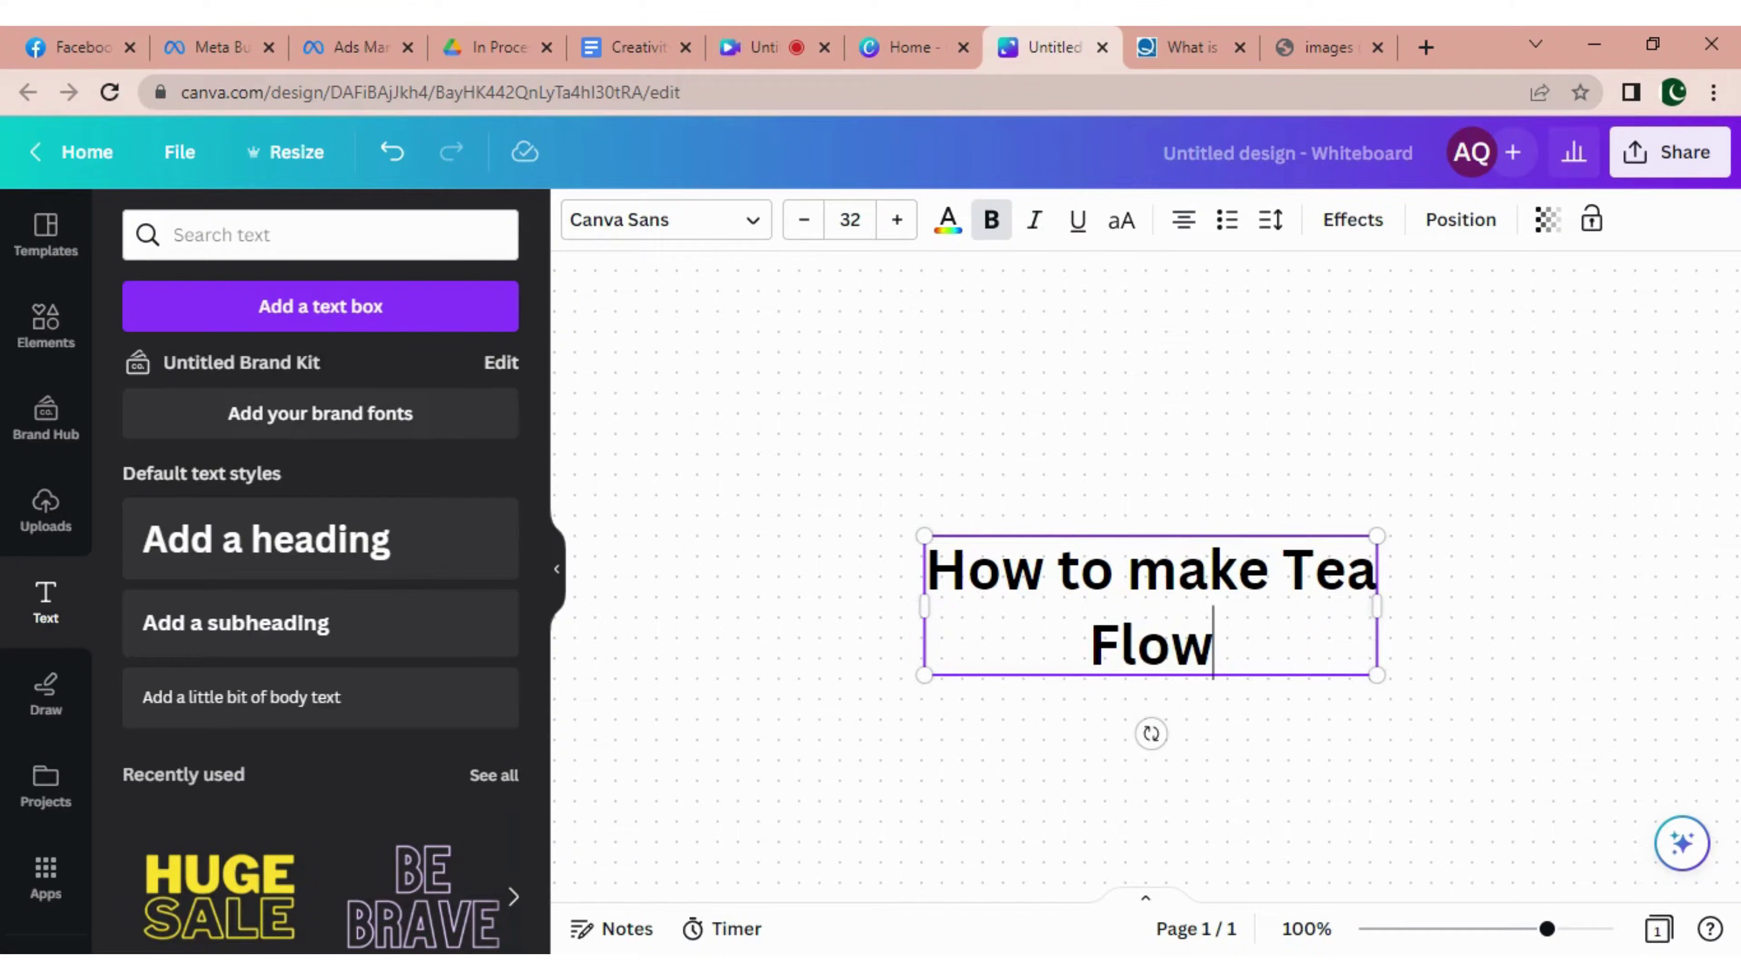
{"action": "type", "text": " Chart"}
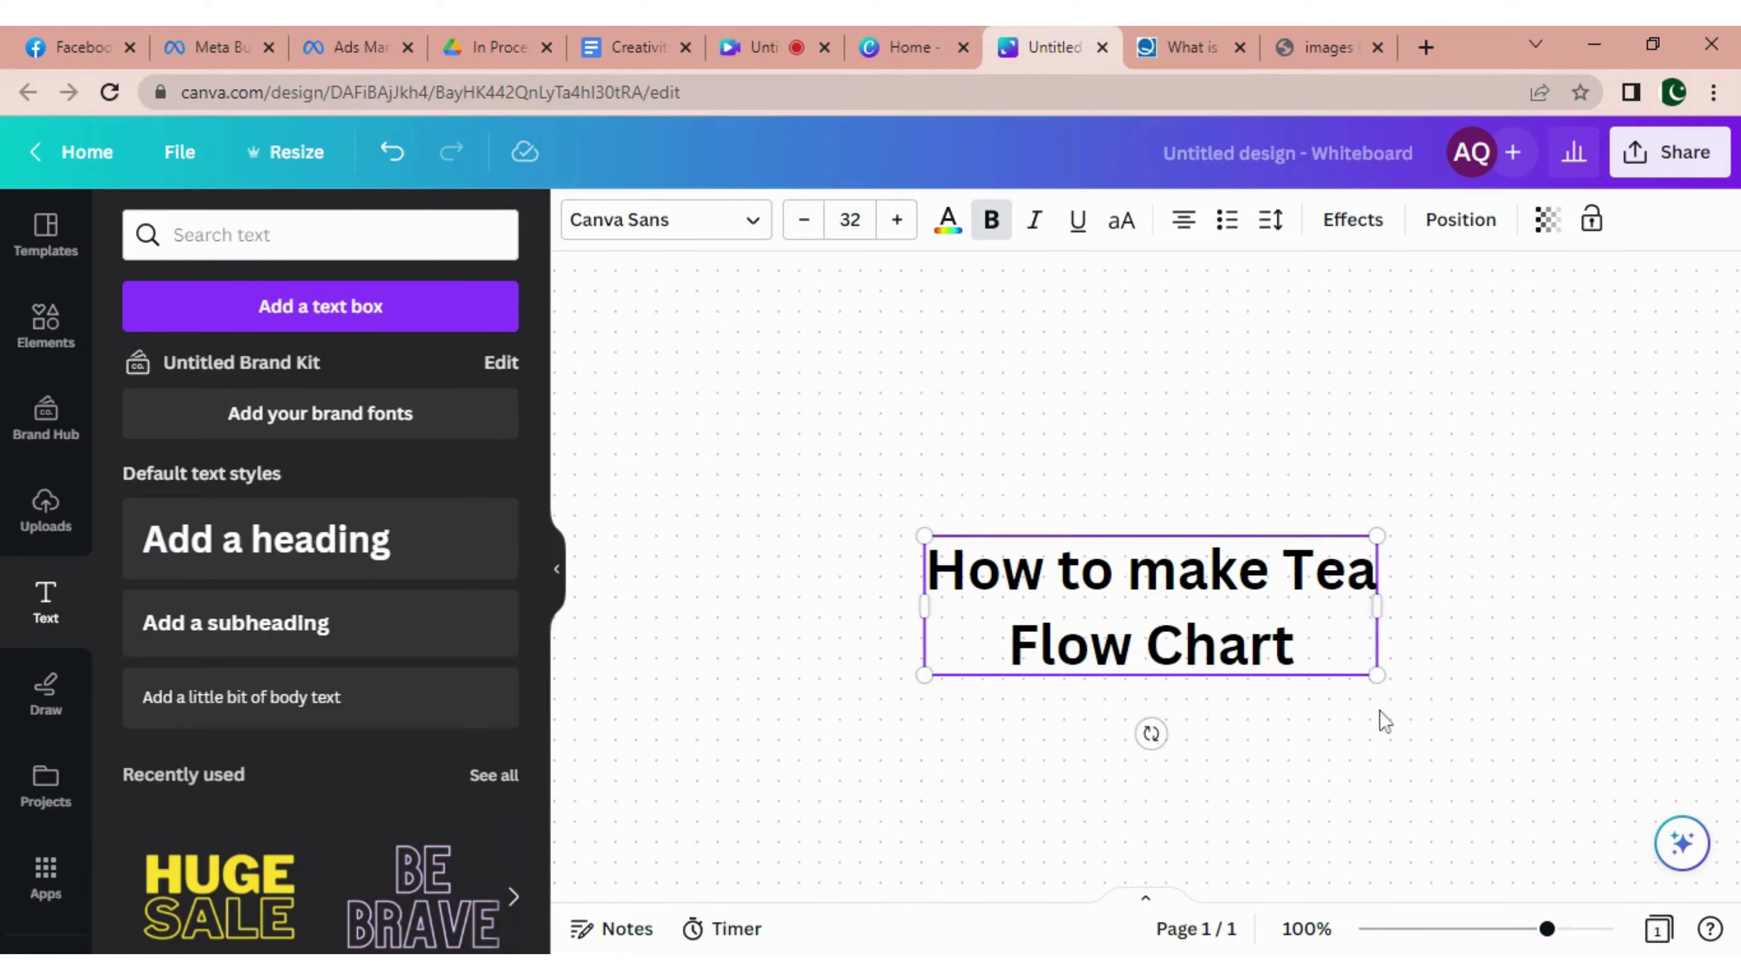
{"action": "left_click", "coordinate": [1393, 744]}
{"action": "left_click", "coordinate": [1205, 620]}
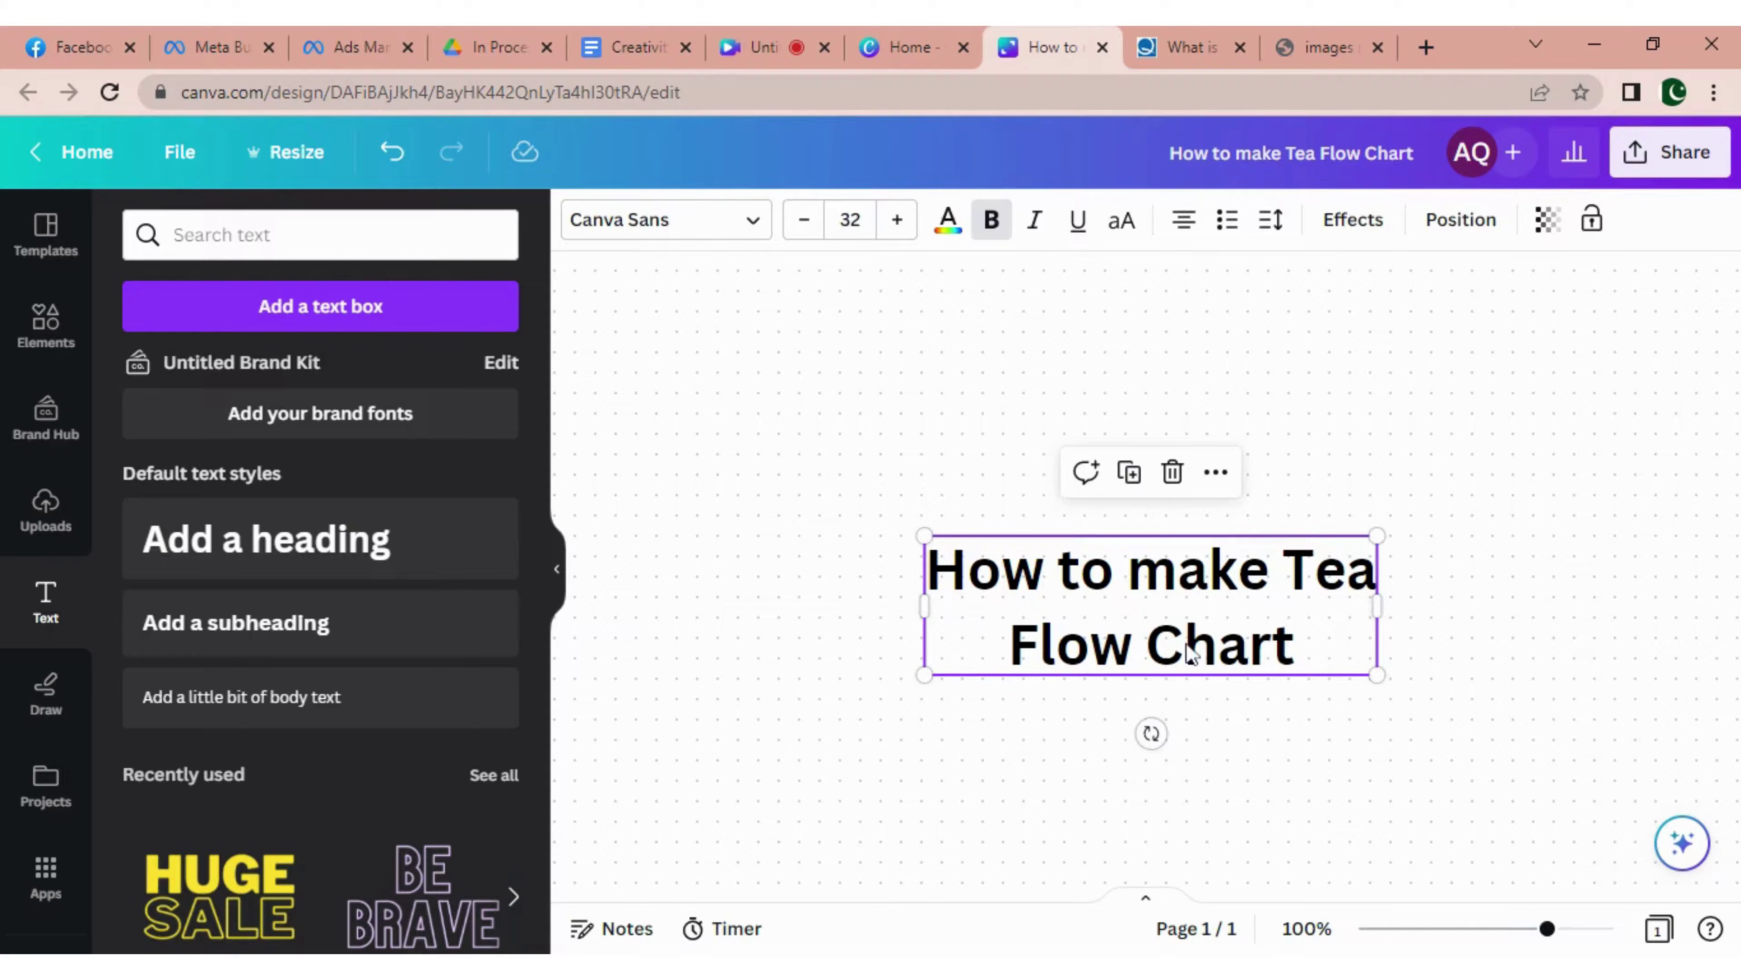
{"action": "left_click_drag", "start_coordinate": [1192, 655], "coordinate": [1182, 358]}
{"action": "left_click", "coordinate": [1402, 480]}
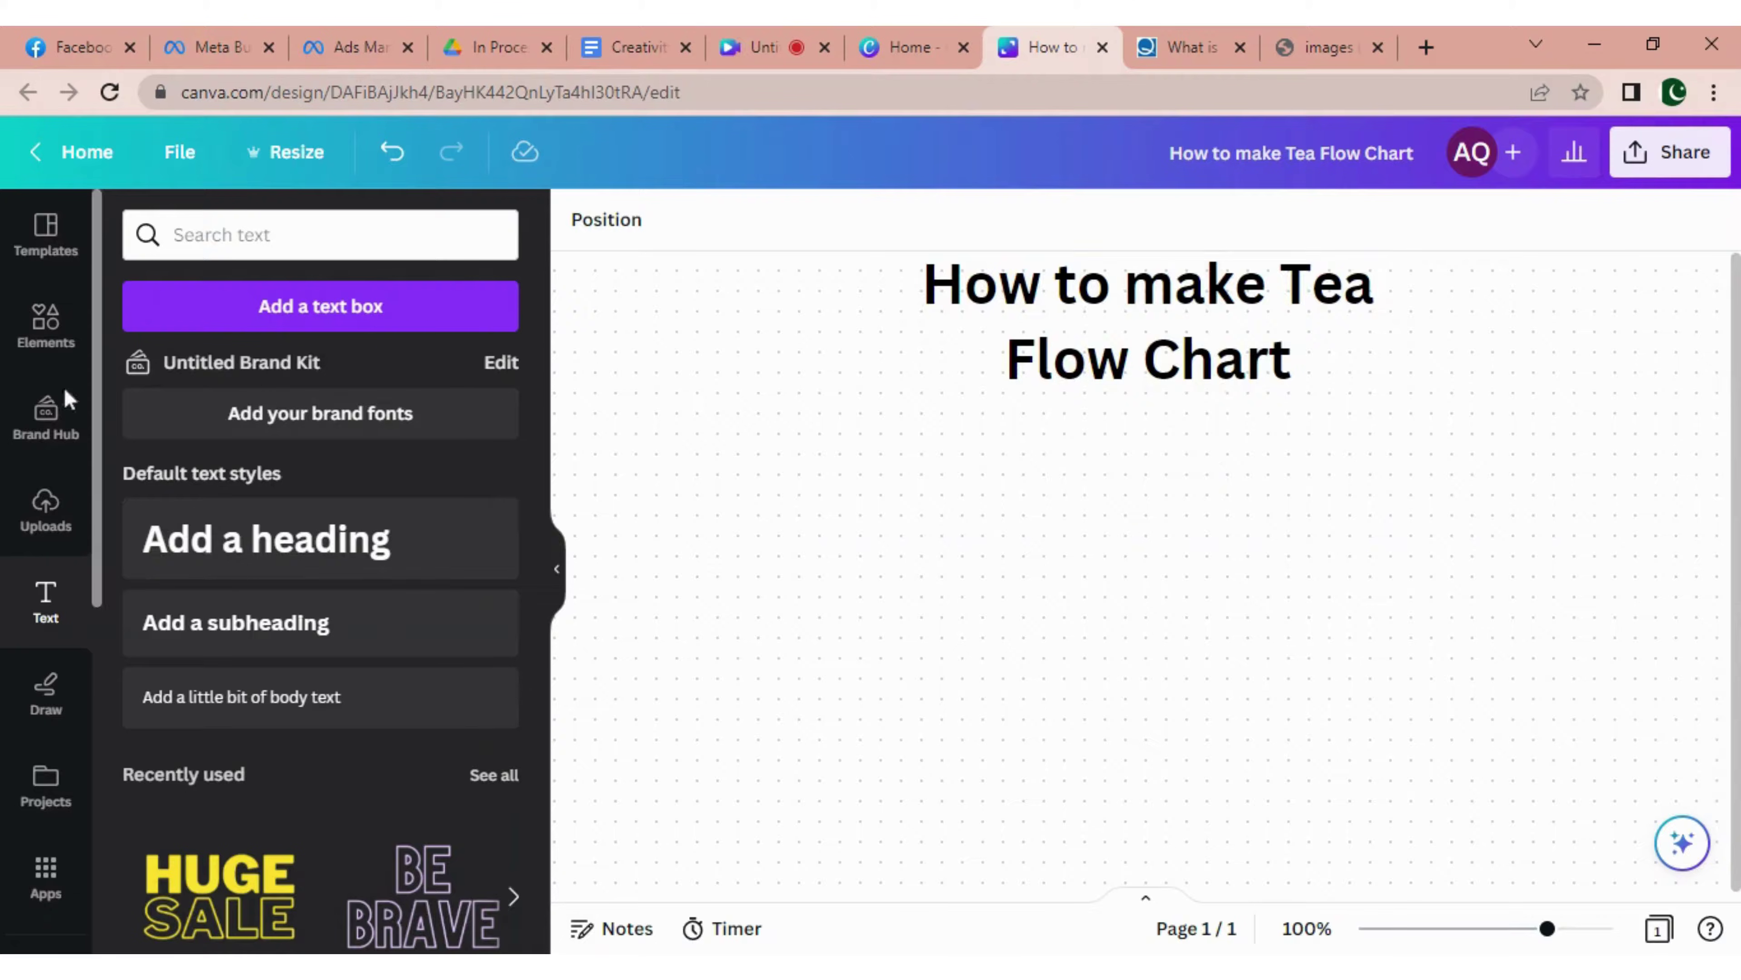
Add a pill shape from Elements' Lines & Shapes to the whiteboard.
{"action": "left_click", "coordinate": [35, 336]}
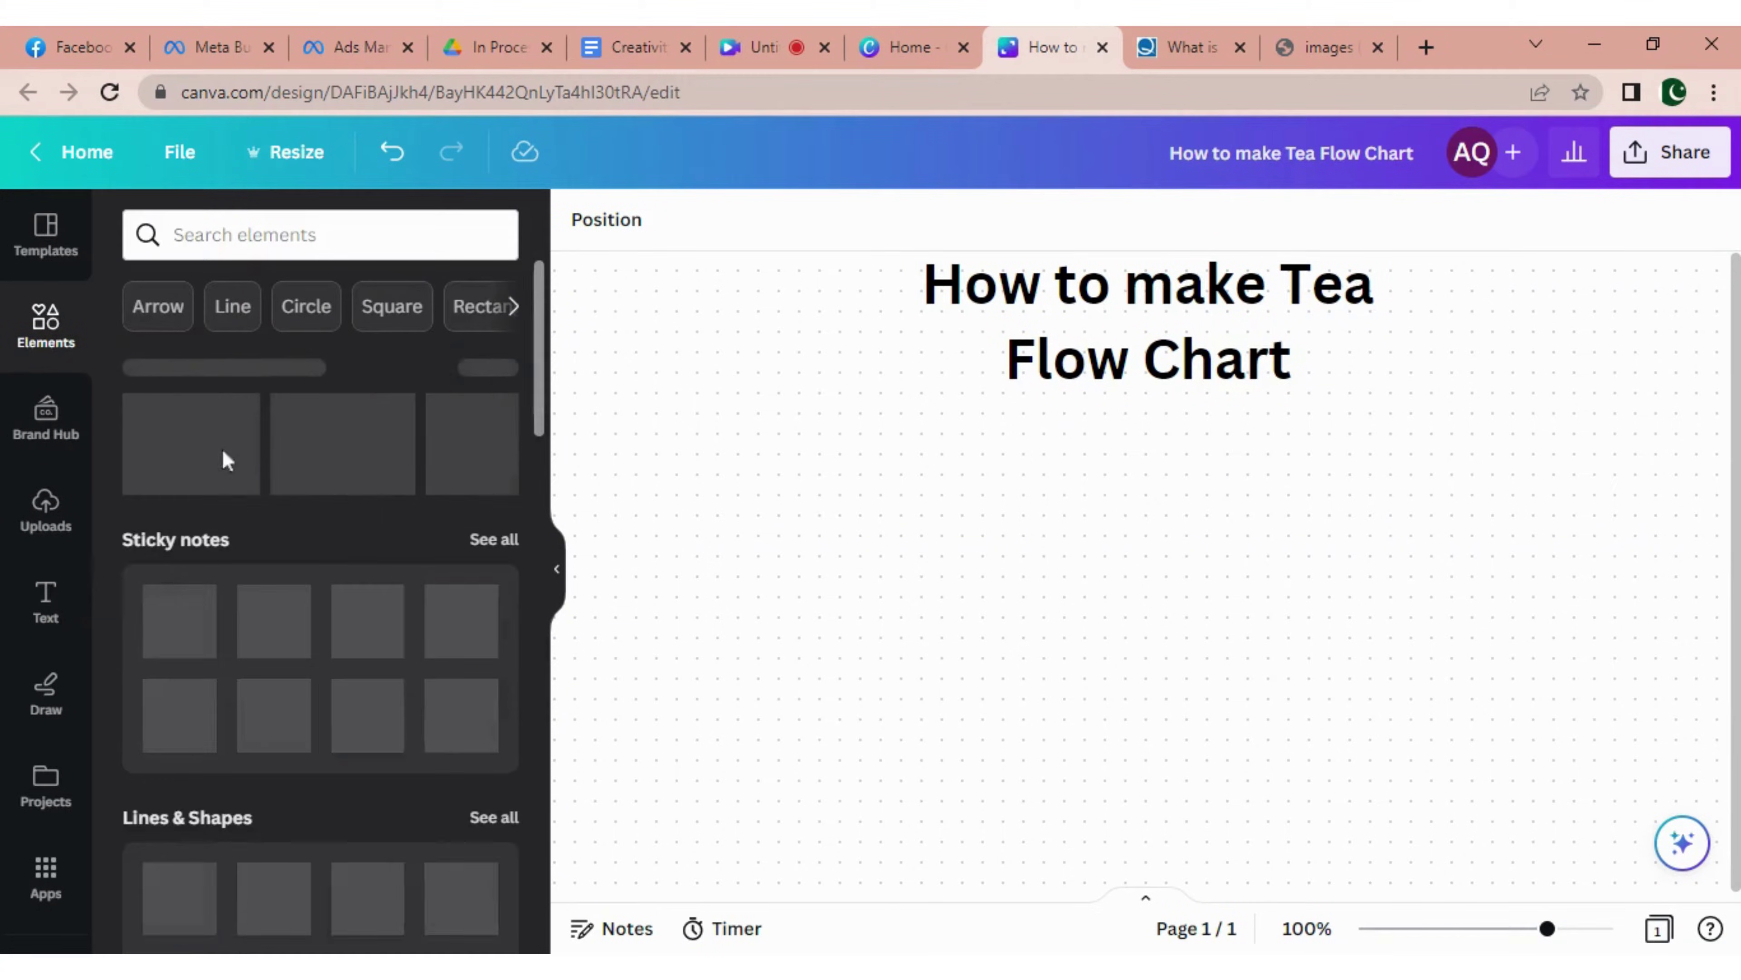
{"action": "scroll", "coordinate": [316, 542], "scroll_direction": "down", "scroll_amount": 5}
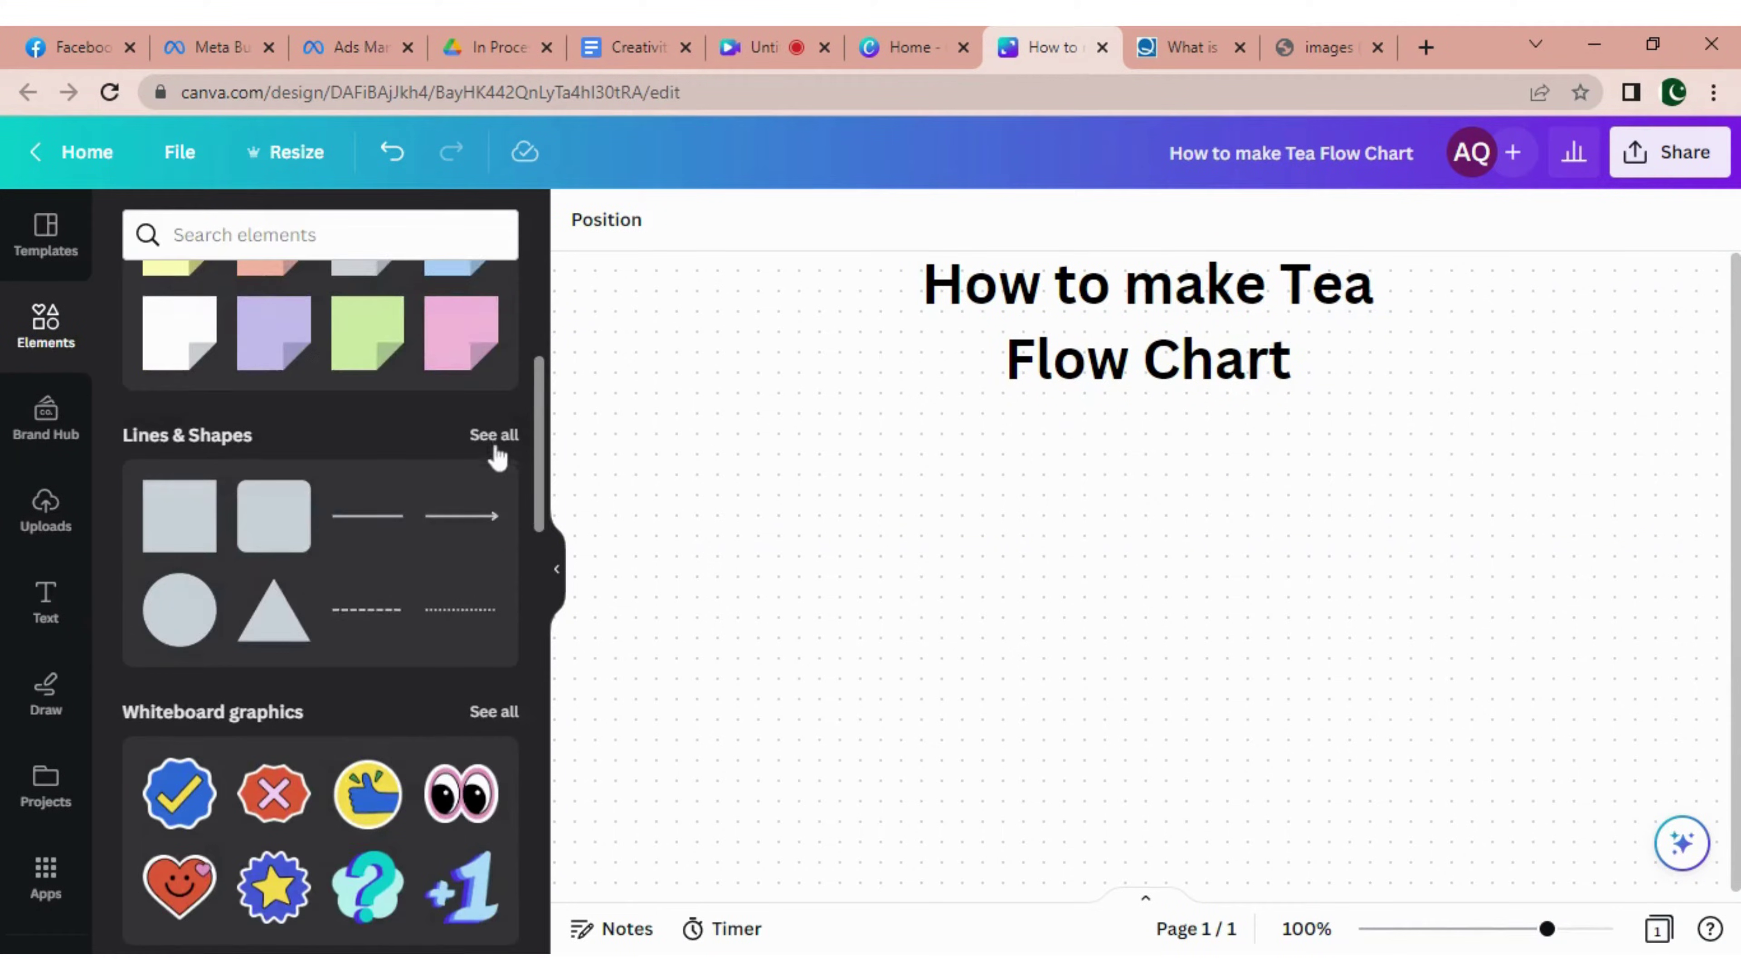
{"action": "left_click", "coordinate": [495, 439]}
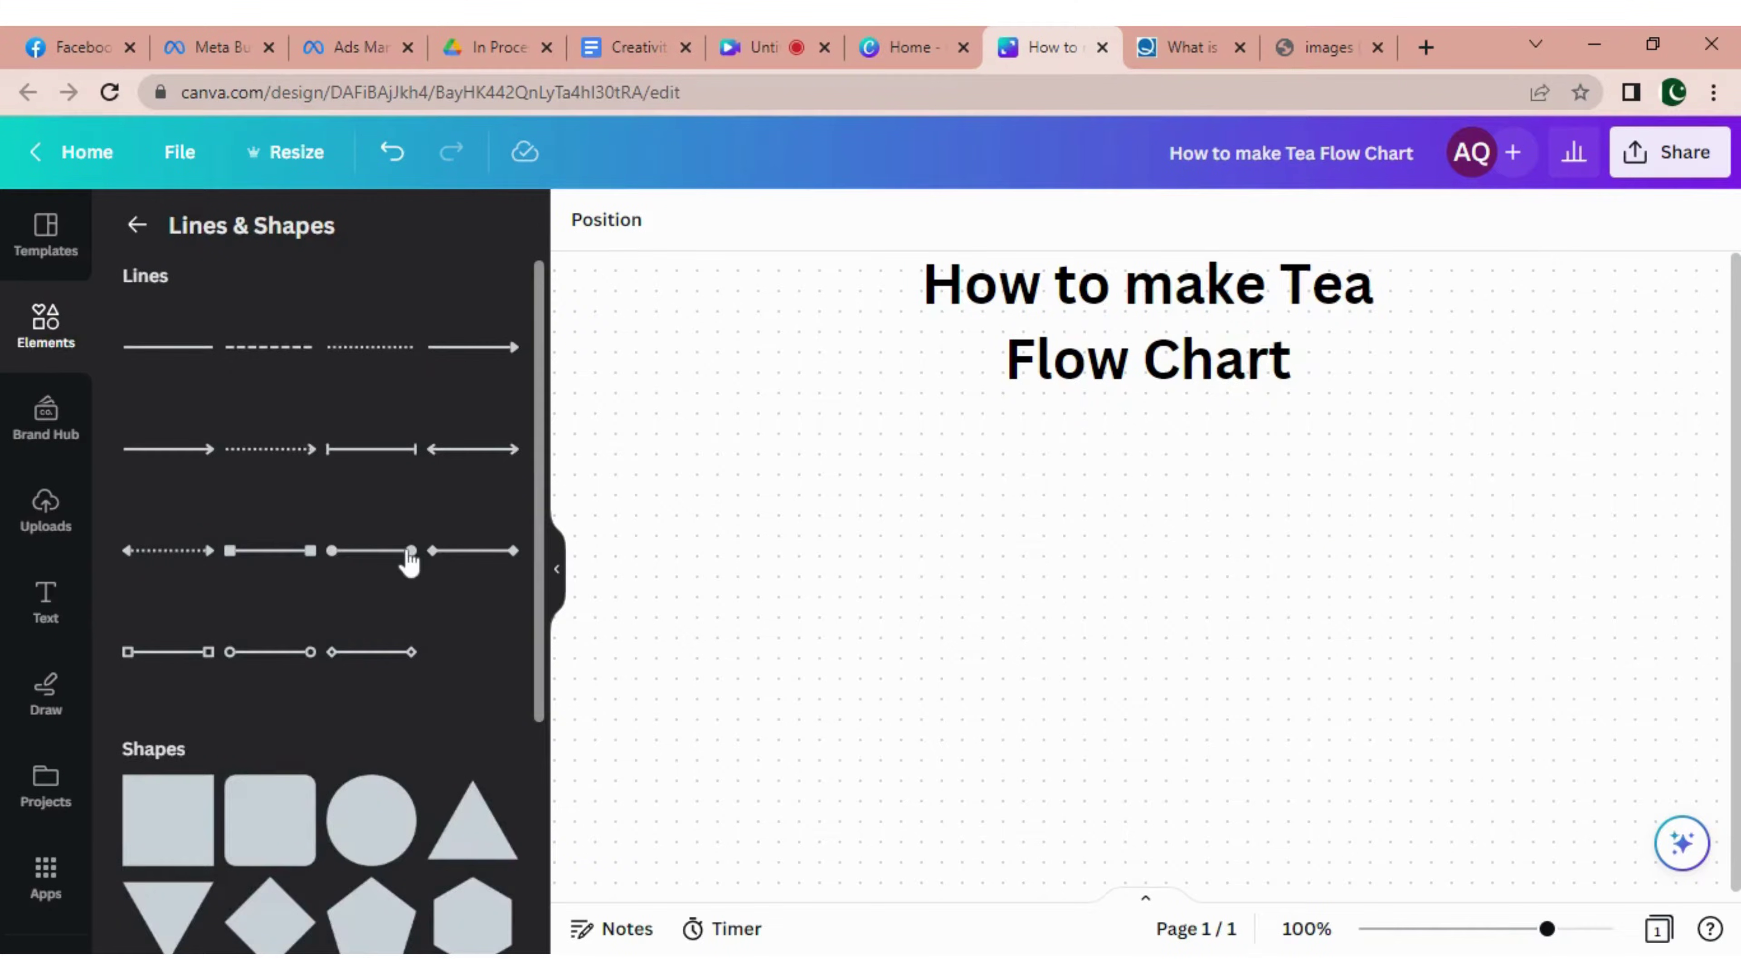
{"action": "scroll", "coordinate": [408, 561], "scroll_direction": "down", "scroll_amount": 4}
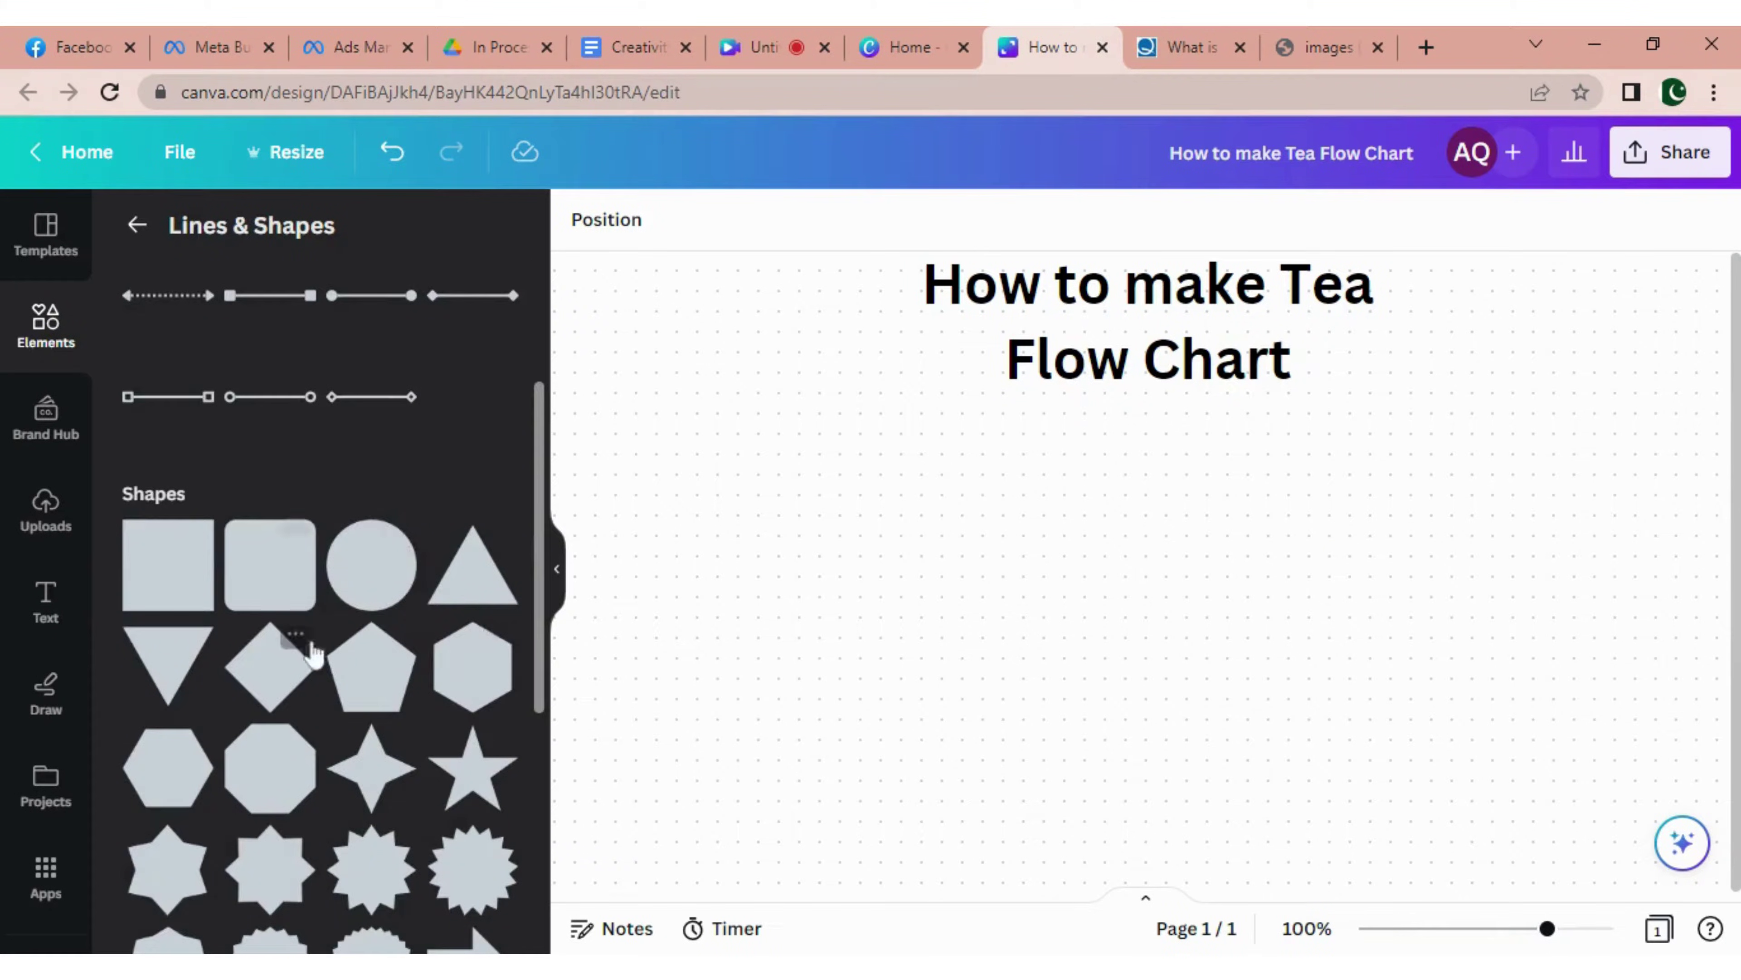
{"action": "scroll", "coordinate": [363, 617], "scroll_direction": "down", "scroll_amount": 10}
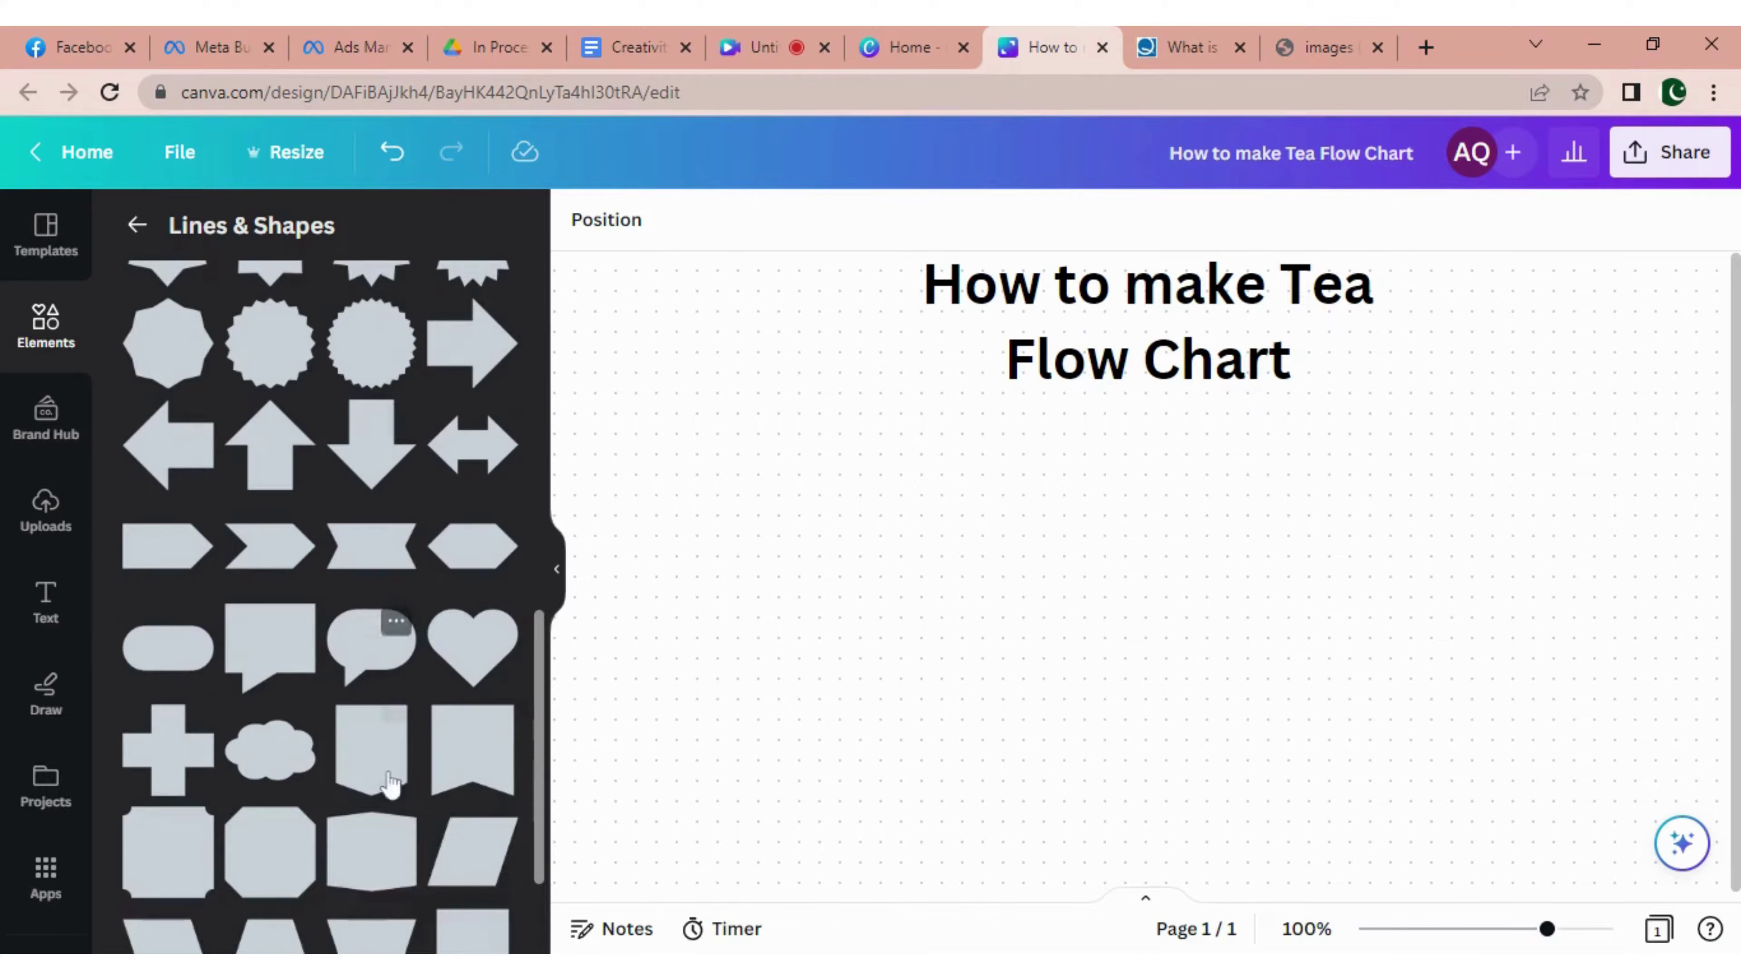
{"action": "scroll", "coordinate": [333, 751], "scroll_direction": "down", "scroll_amount": 1}
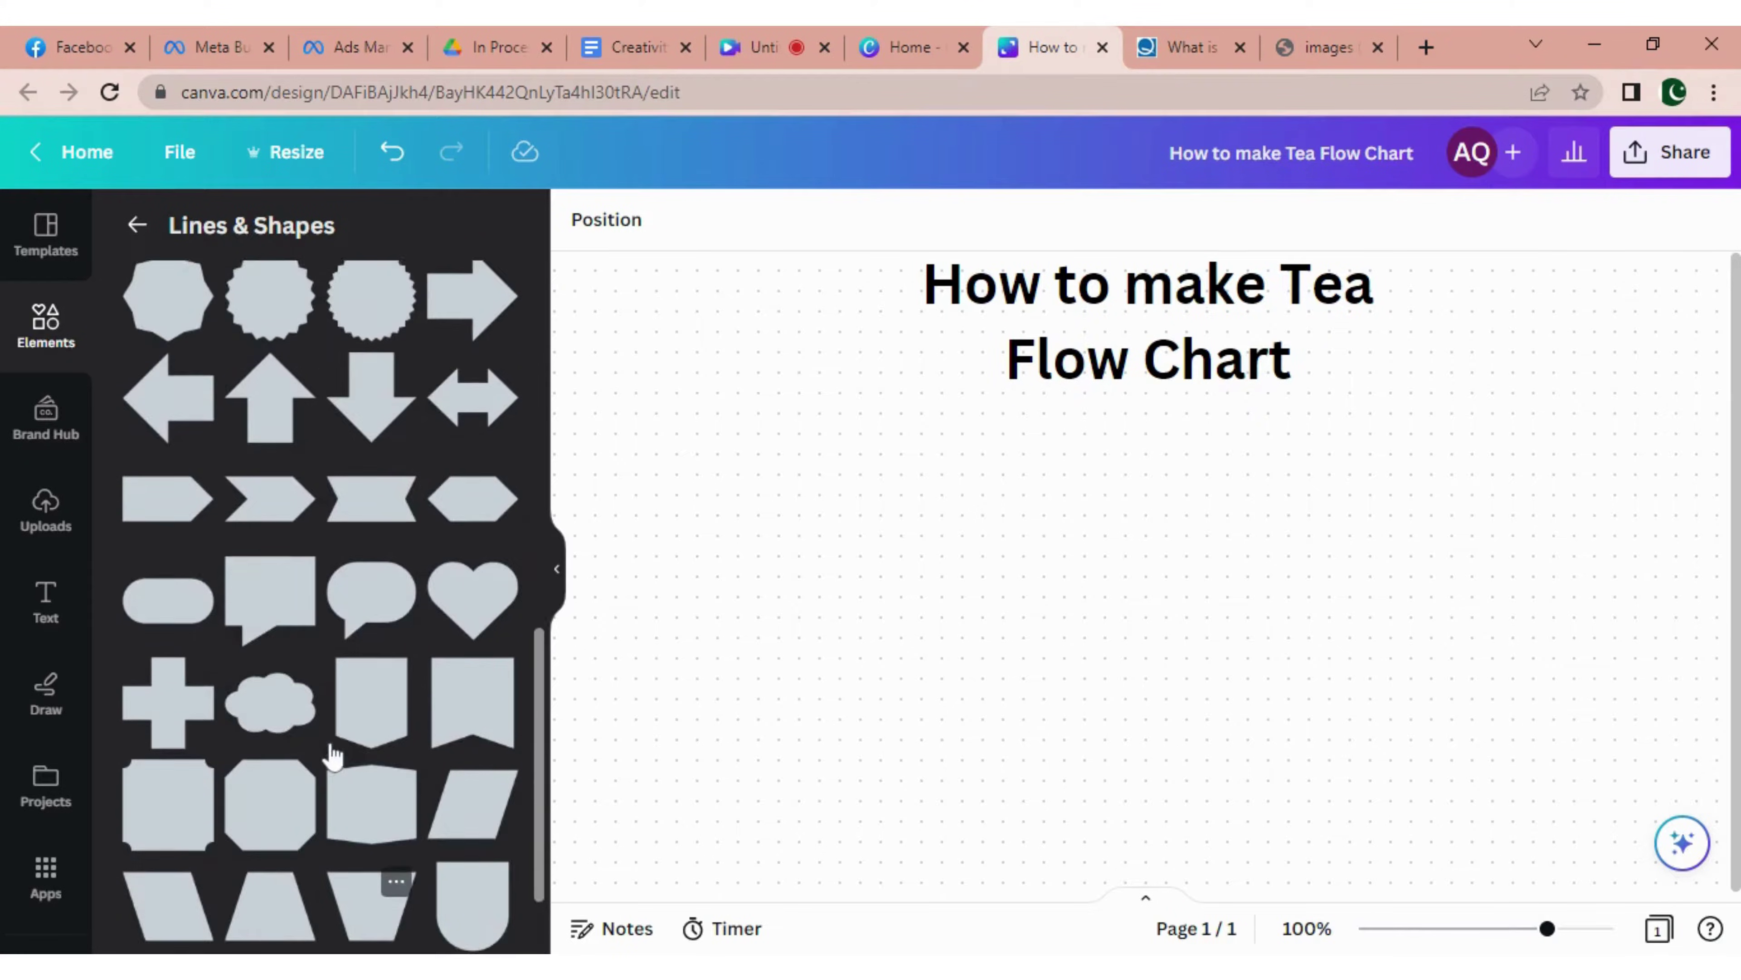
{"action": "scroll", "coordinate": [334, 755], "scroll_direction": "up", "scroll_amount": 2}
{"action": "left_click", "coordinate": [162, 737]}
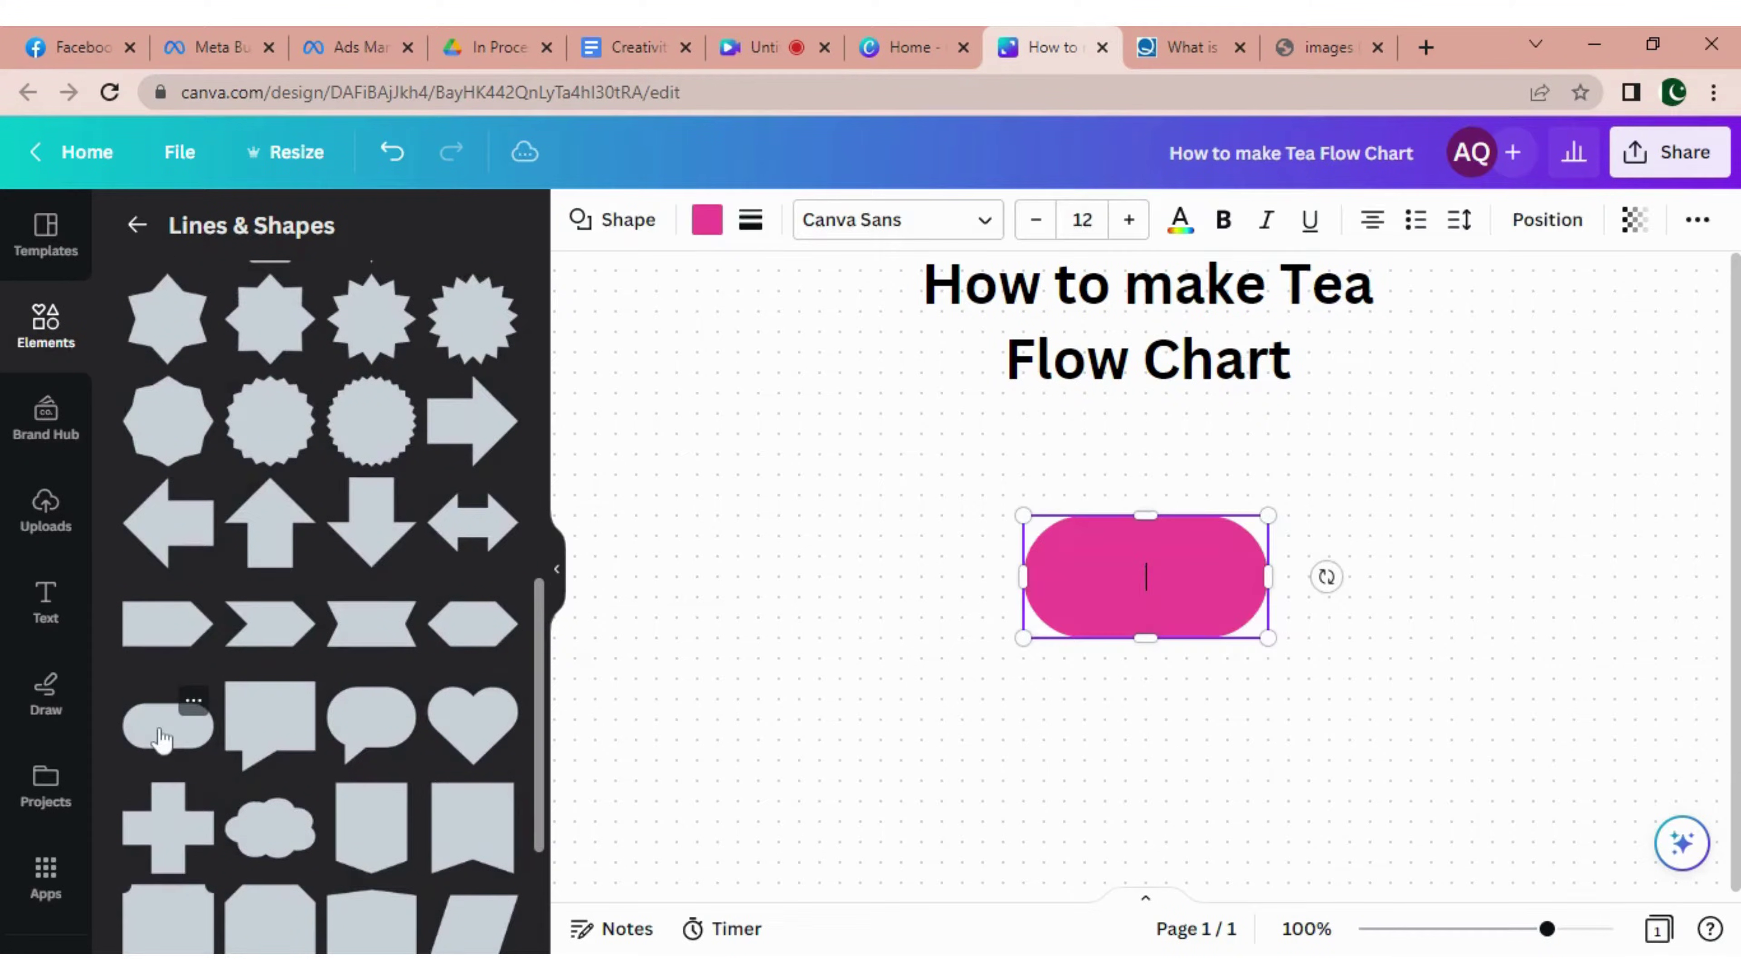
Label the pill 'Start', fill it light green, shorten it, and place it under the title.
{"action": "left_click", "coordinate": [1231, 599]}
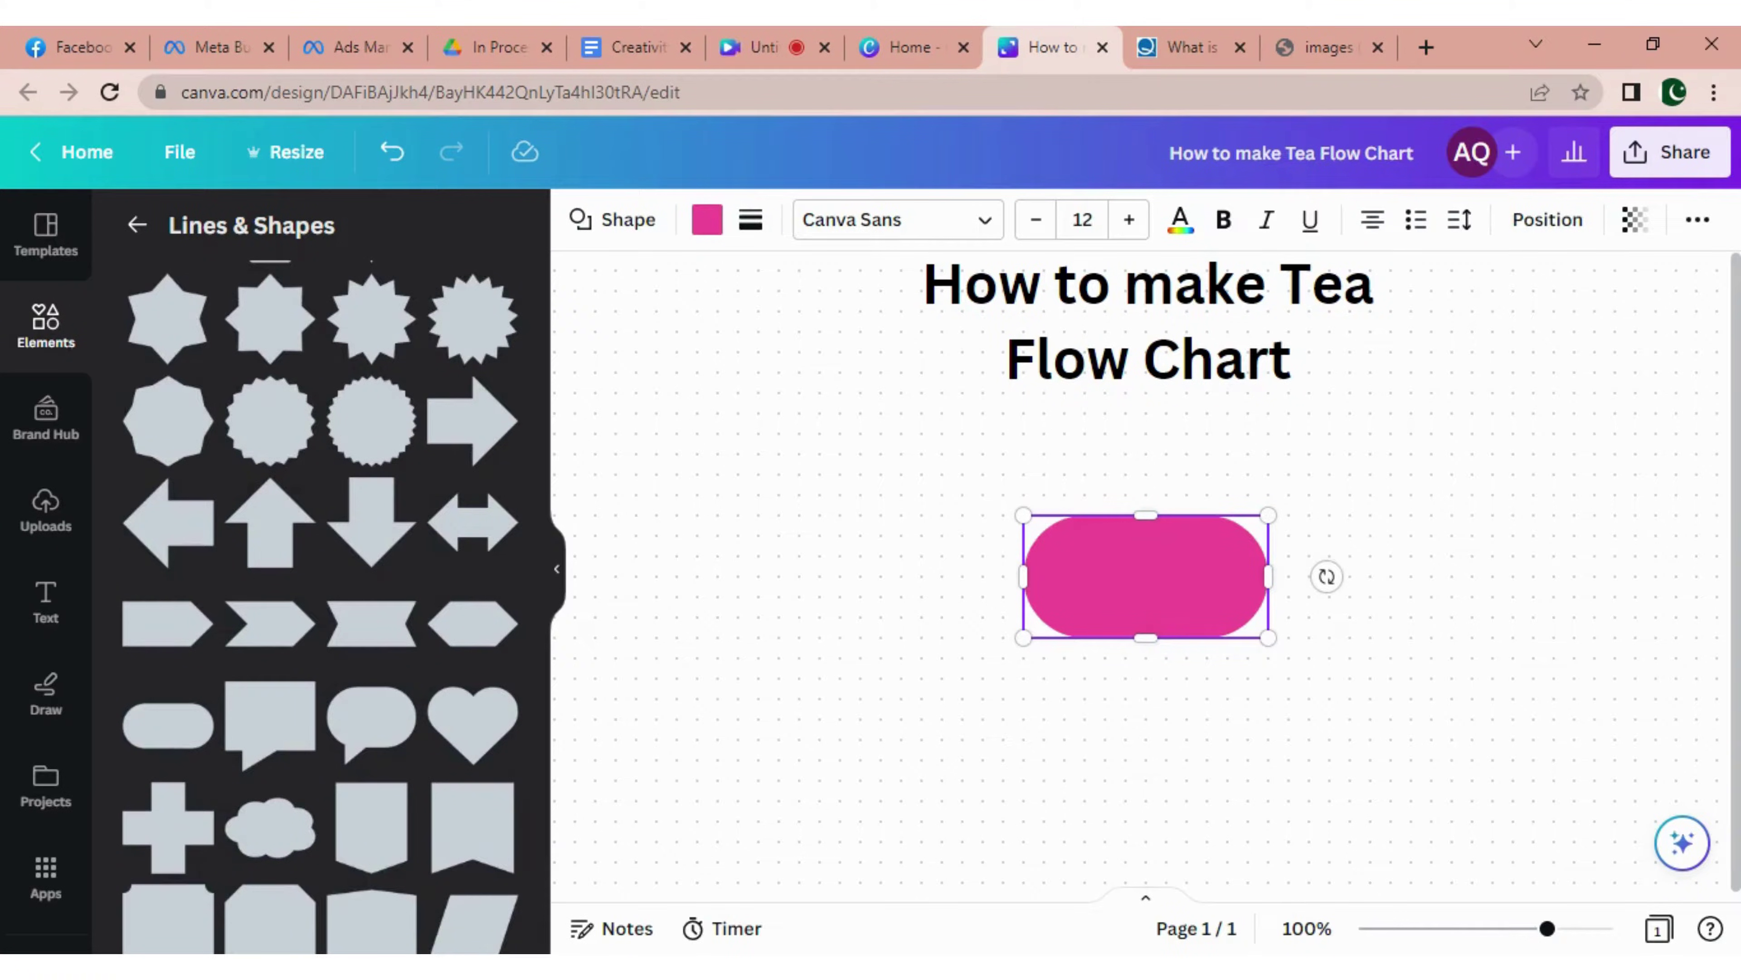
{"action": "type", "text": "Start"}
{"action": "left_click", "coordinate": [706, 221]}
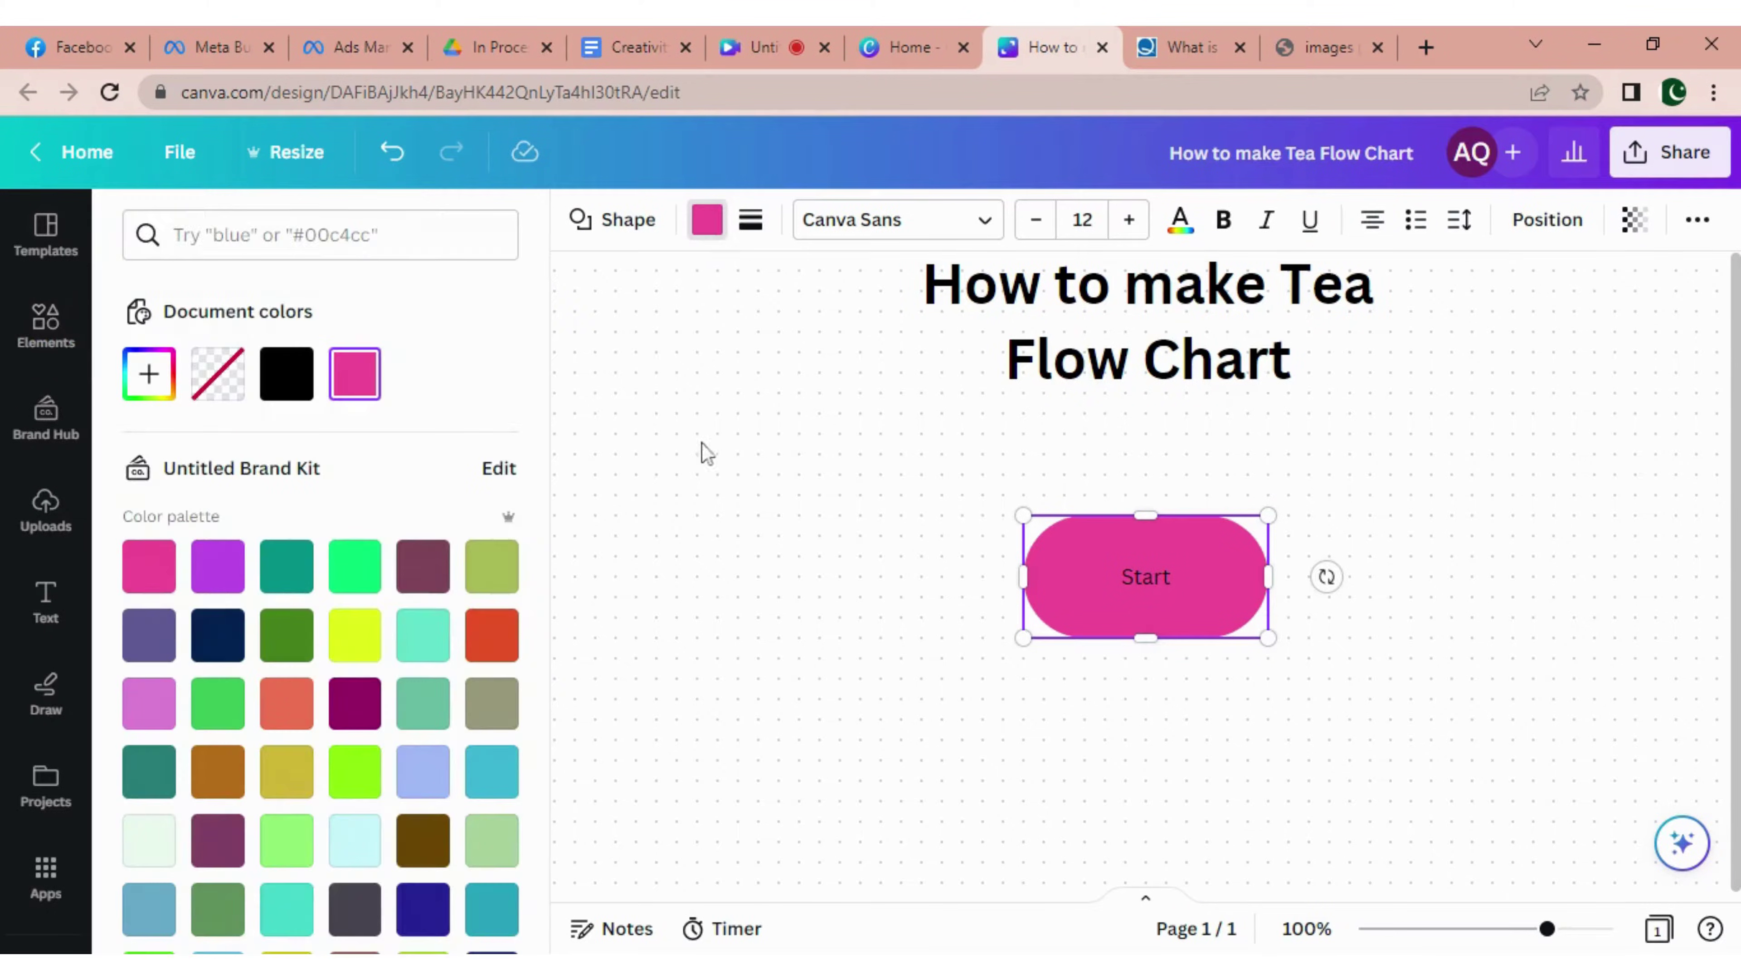
{"action": "scroll", "coordinate": [501, 614], "scroll_direction": "down", "scroll_amount": 3}
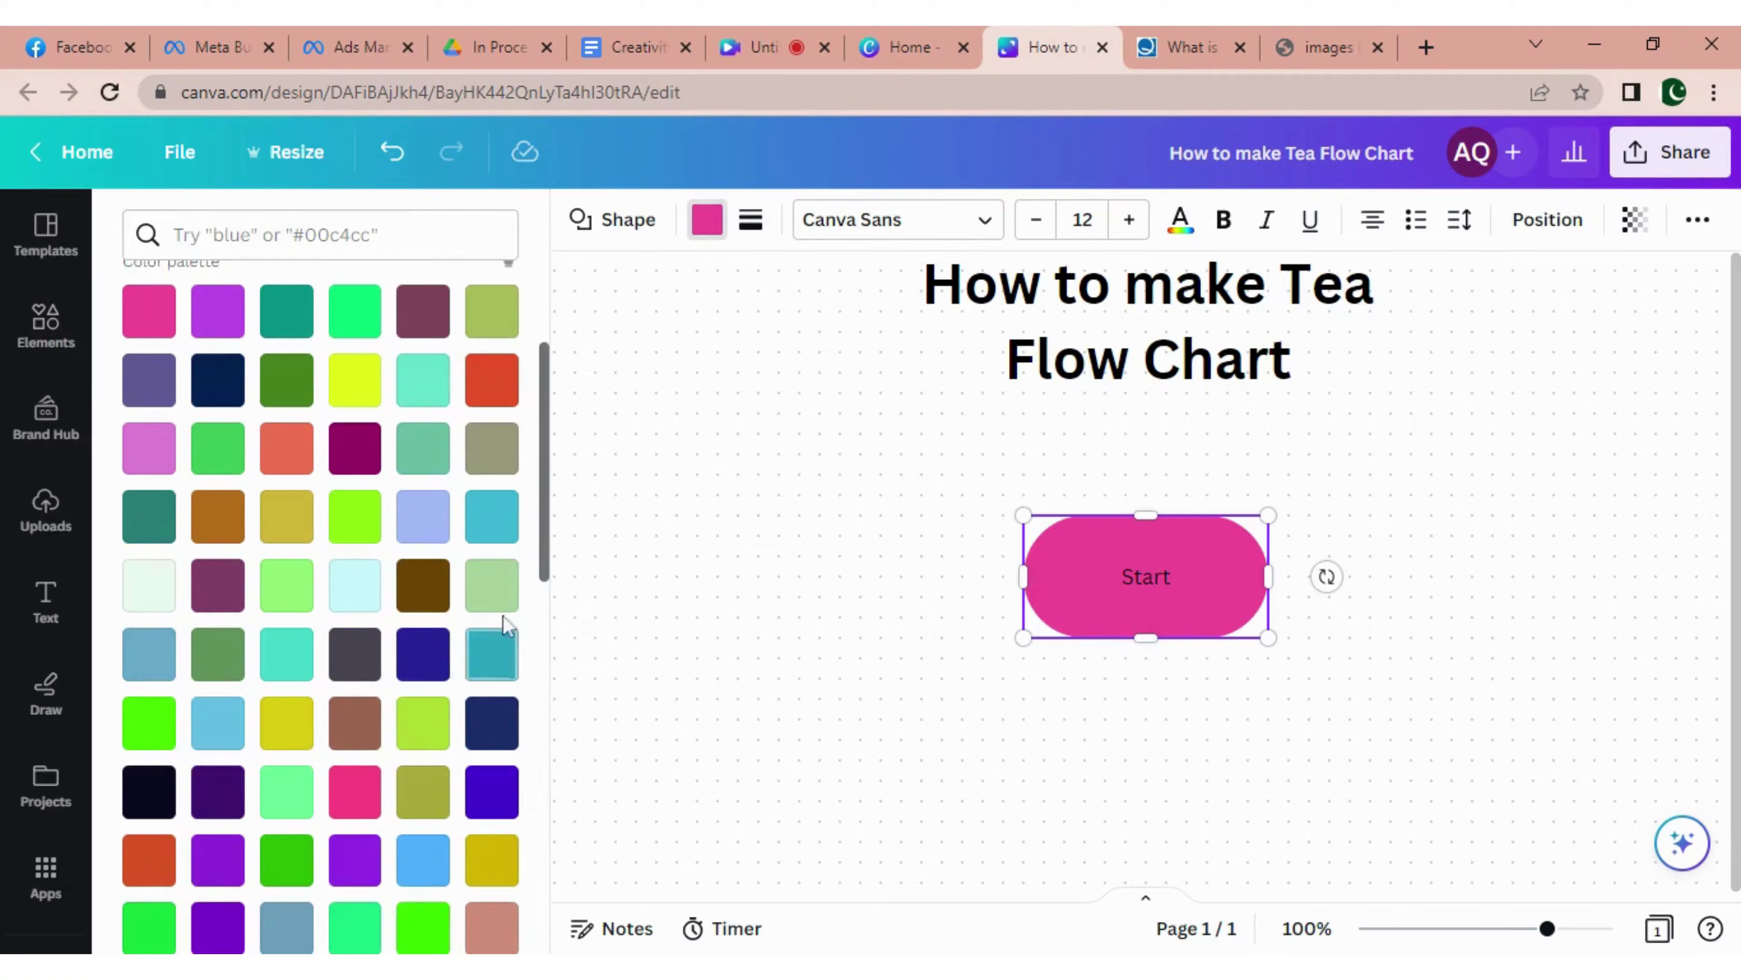
{"action": "left_click", "coordinate": [502, 586]}
{"action": "left_click_drag", "start_coordinate": [1153, 636], "coordinate": [1174, 463]}
{"action": "left_click", "coordinate": [1162, 665]}
{"action": "left_click", "coordinate": [1173, 566]}
Add a connected shape below Start and turn it into a short rectangle.
{"action": "left_click", "coordinate": [1178, 602]}
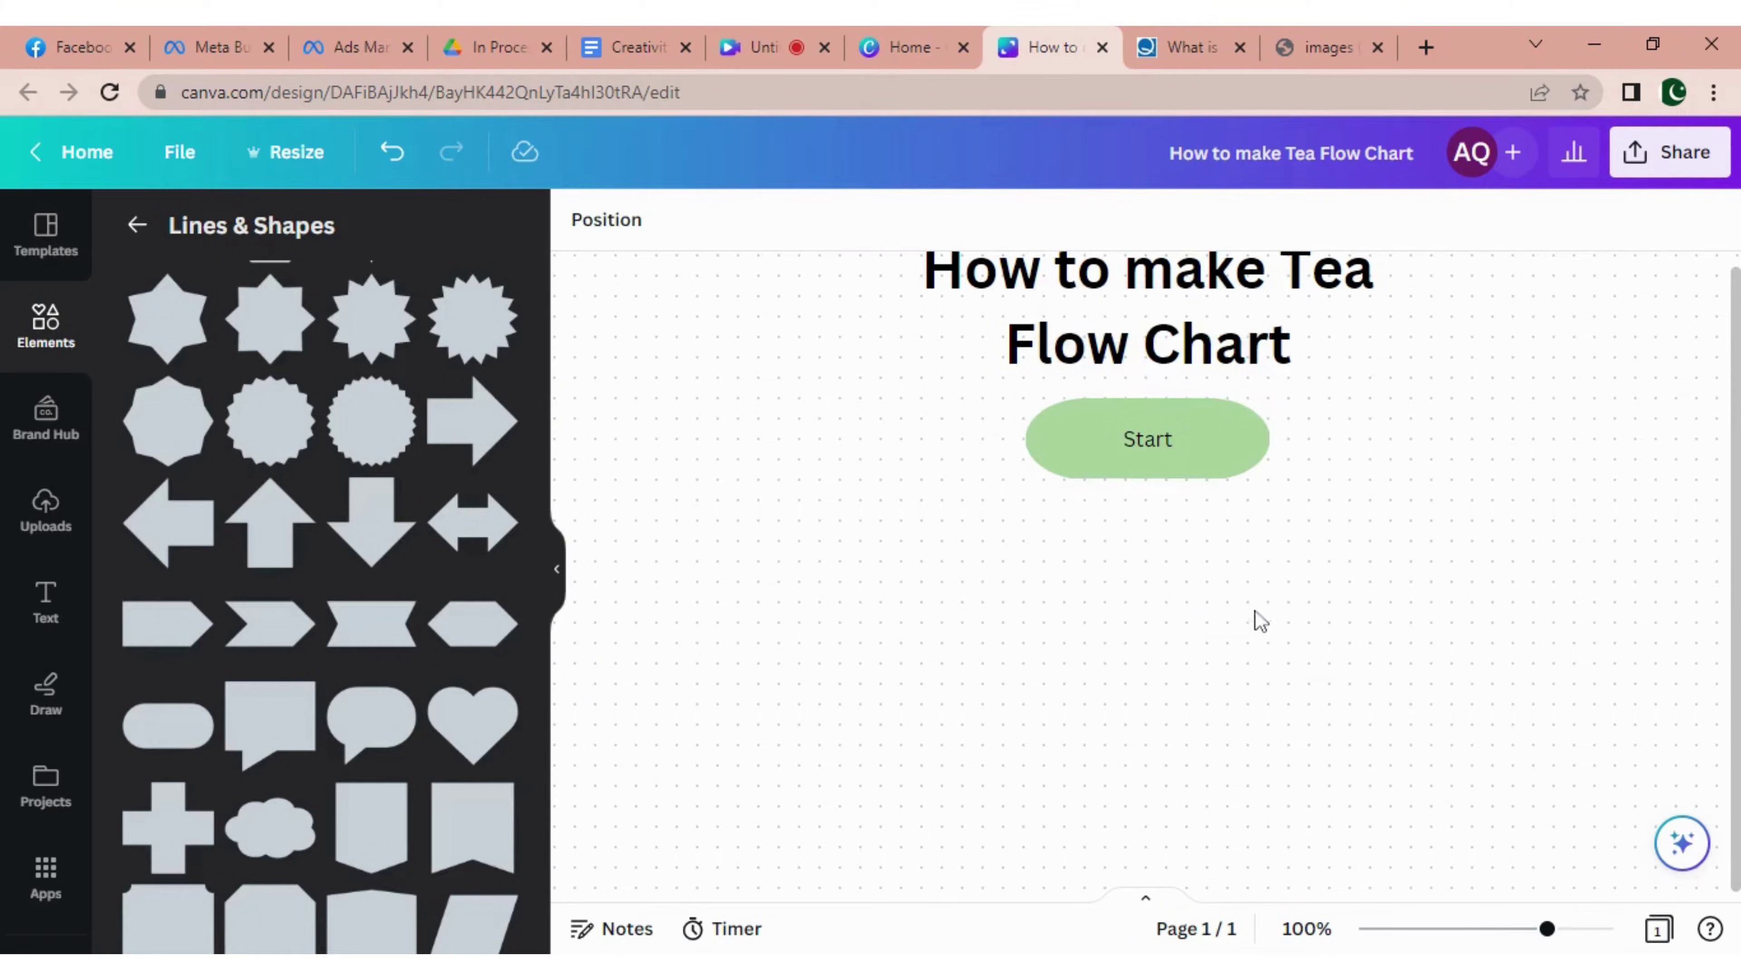
{"action": "left_click", "coordinate": [1186, 456]}
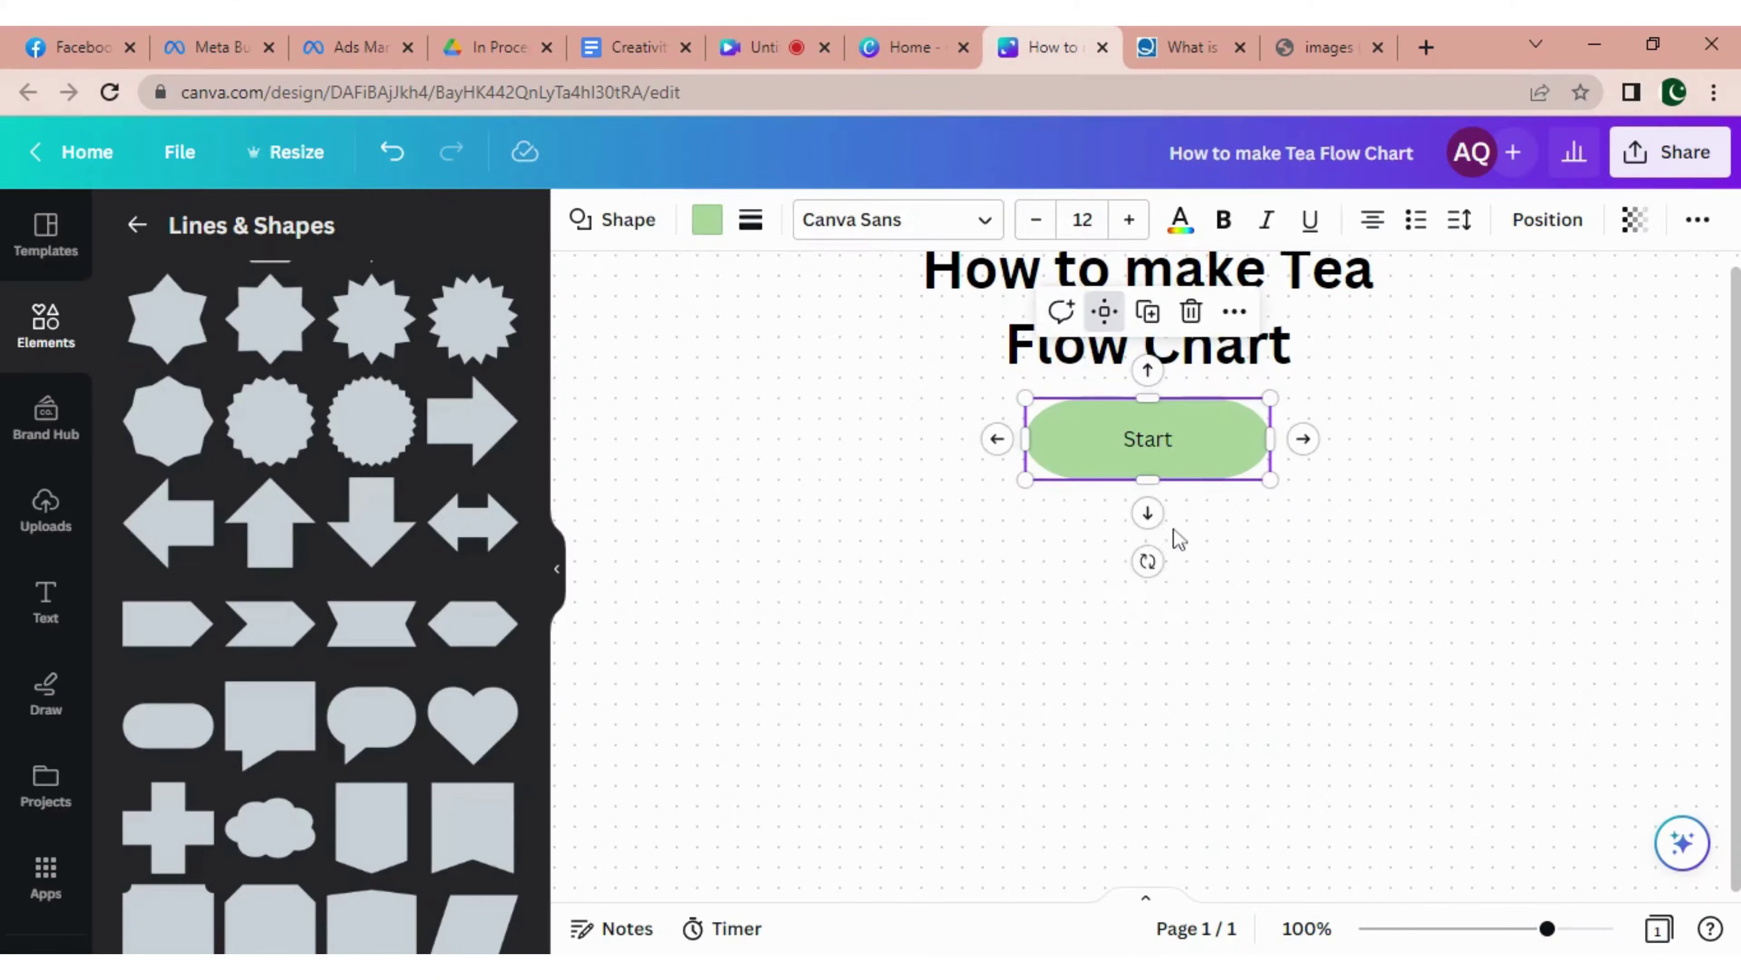
{"action": "left_click", "coordinate": [1148, 514]}
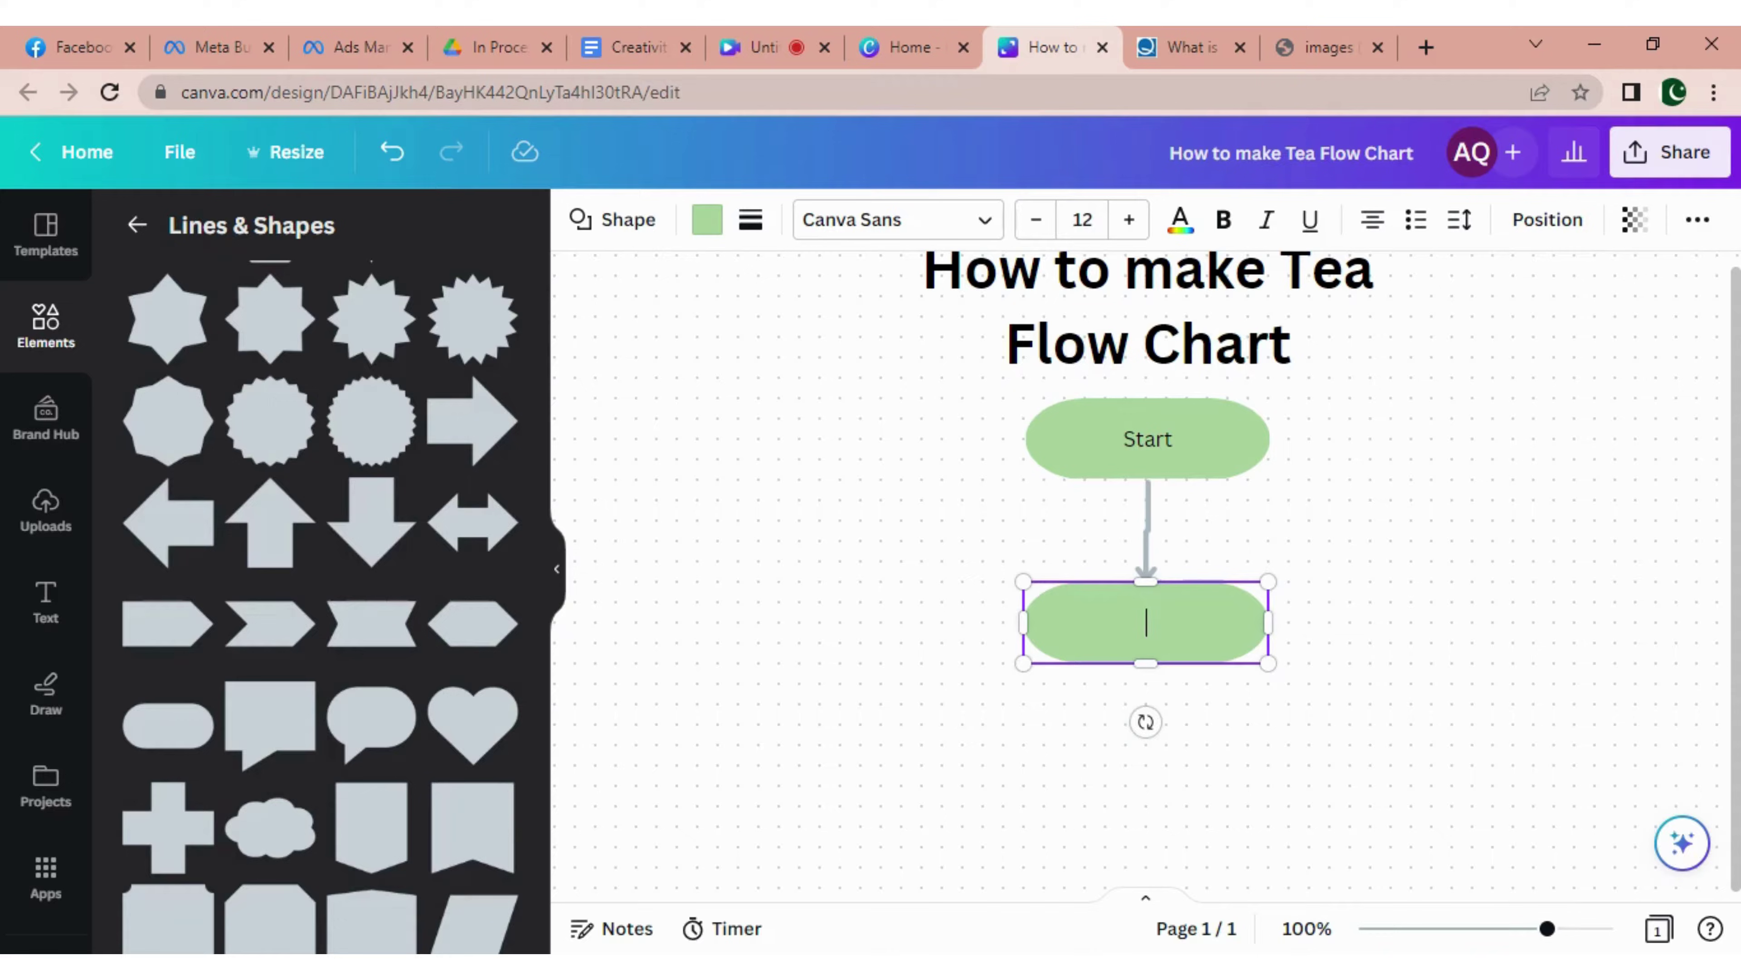
{"action": "left_click", "coordinate": [1175, 640]}
{"action": "left_click_drag", "start_coordinate": [1186, 642], "coordinate": [1189, 650]}
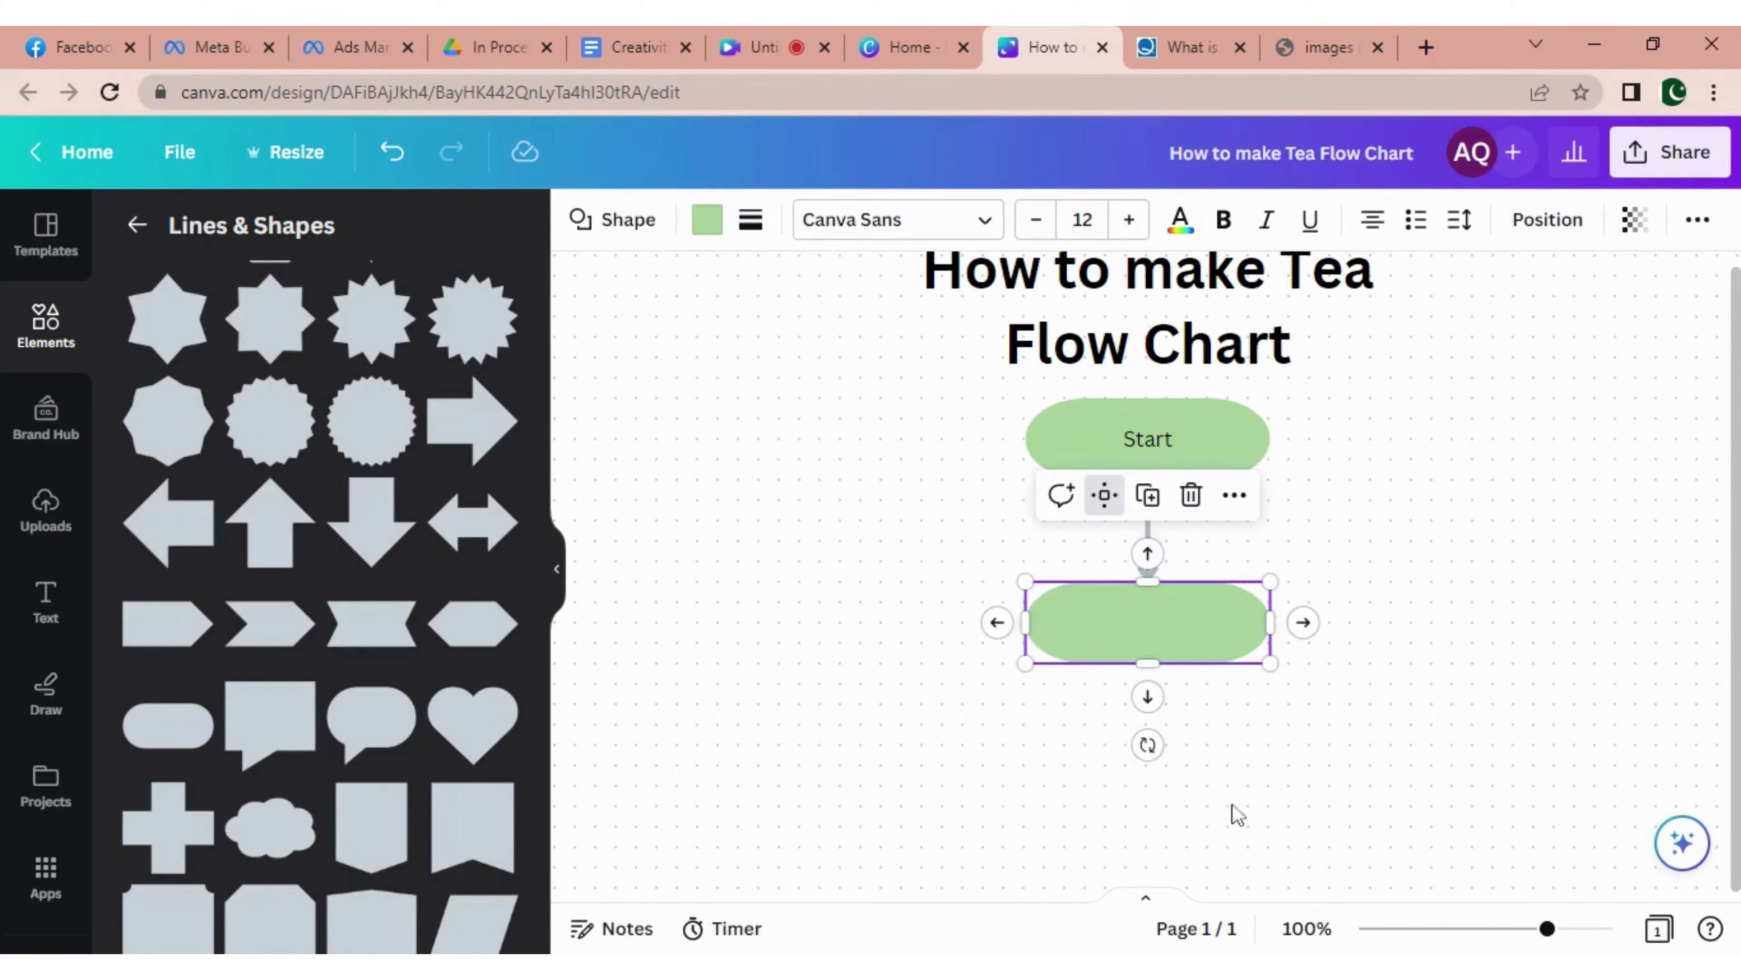
{"action": "left_click", "coordinate": [623, 227]}
{"action": "left_click", "coordinate": [191, 368]}
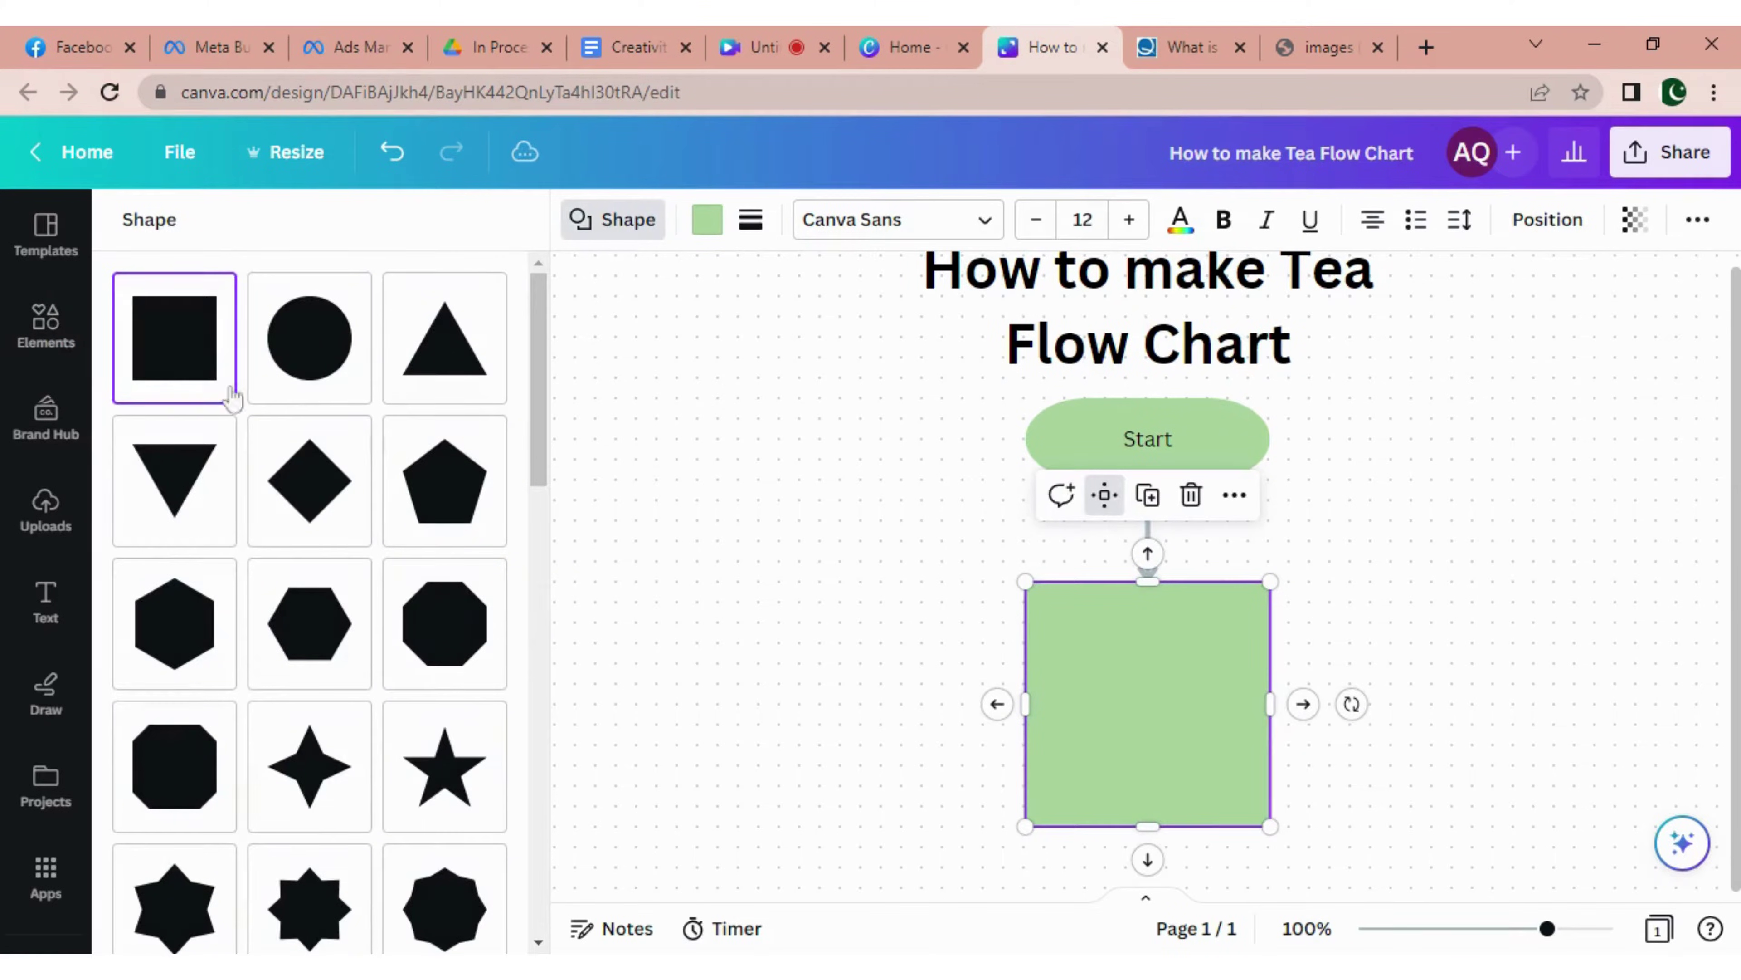
{"action": "left_click_drag", "start_coordinate": [1161, 812], "coordinate": [1166, 647]}
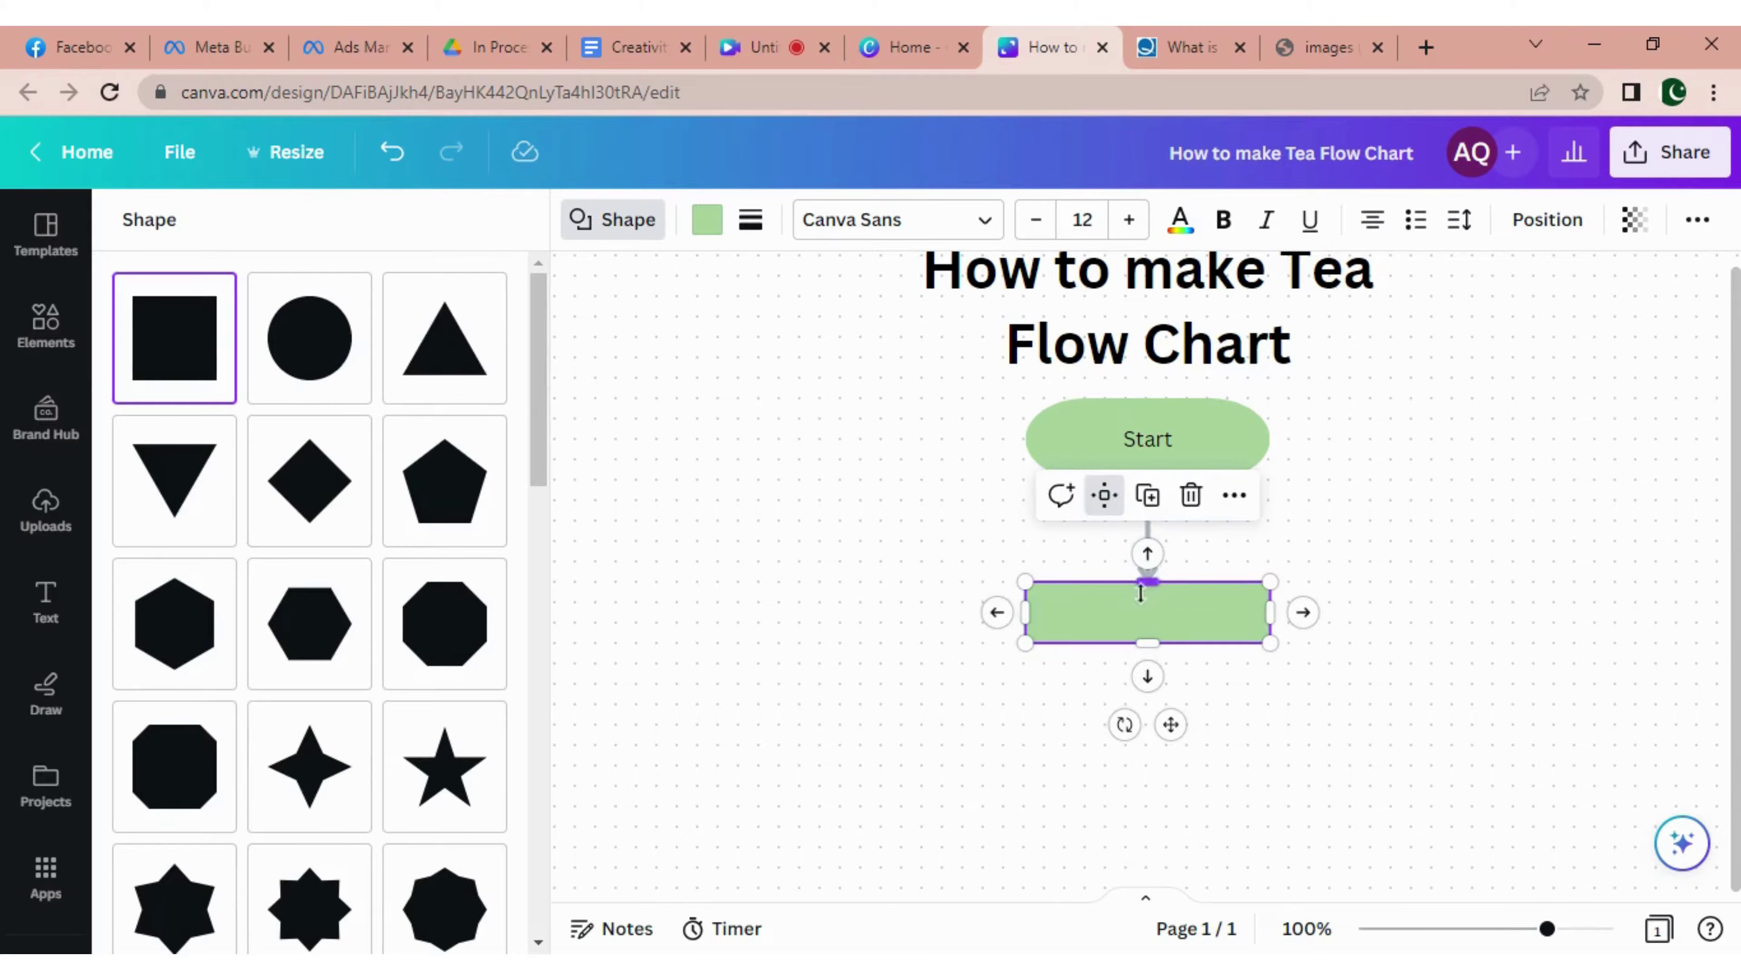
Label the rectangle 'Turn on kettle' and fill it yellow.
{"action": "left_click", "coordinate": [1149, 613]}
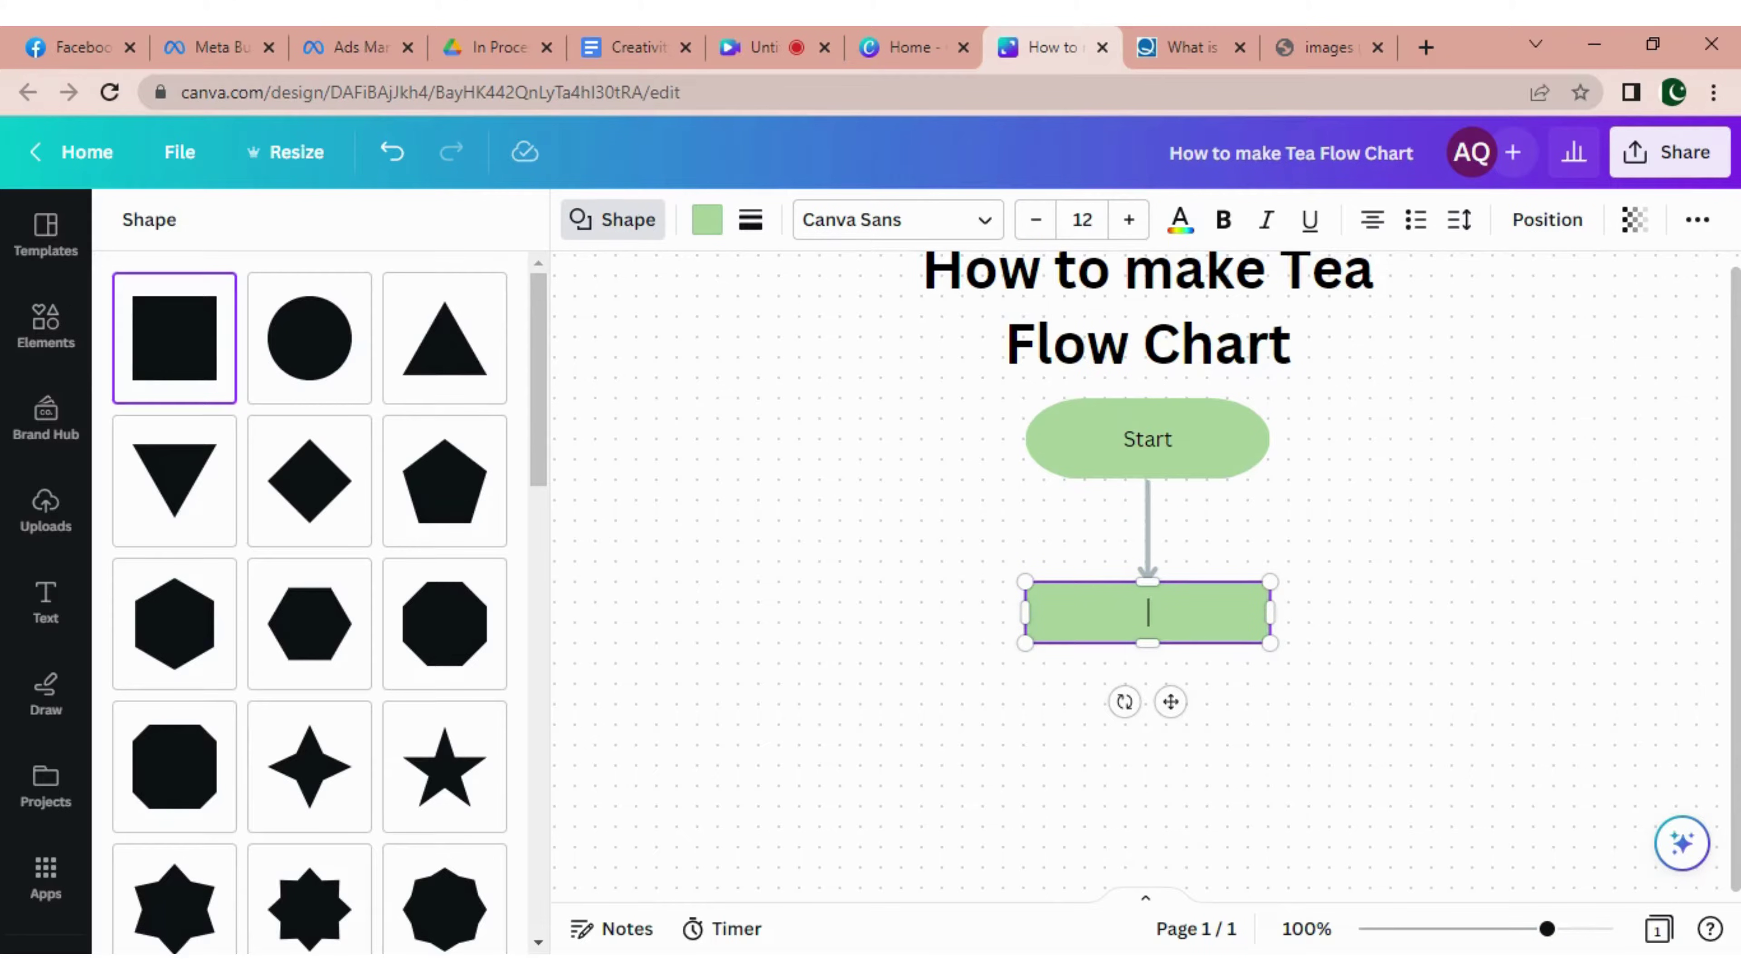
{"action": "type", "text": "Turn on kettle"}
{"action": "left_click", "coordinate": [707, 220]}
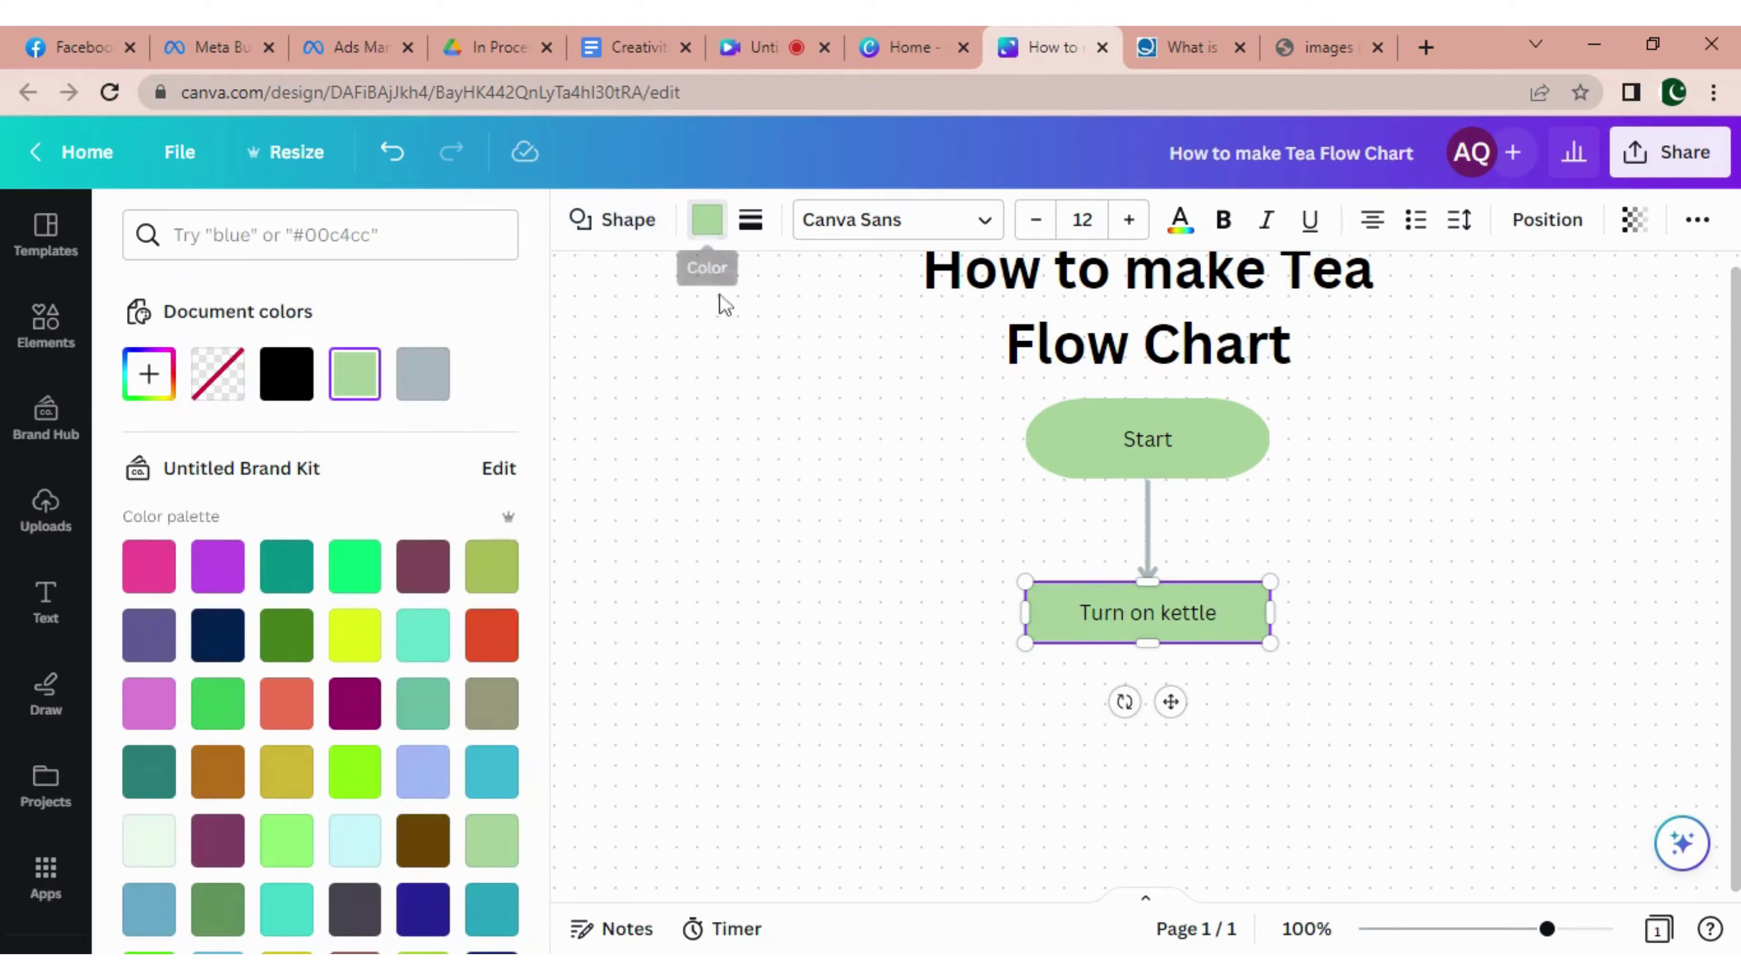
{"action": "scroll", "coordinate": [356, 645], "scroll_direction": "down", "scroll_amount": 8}
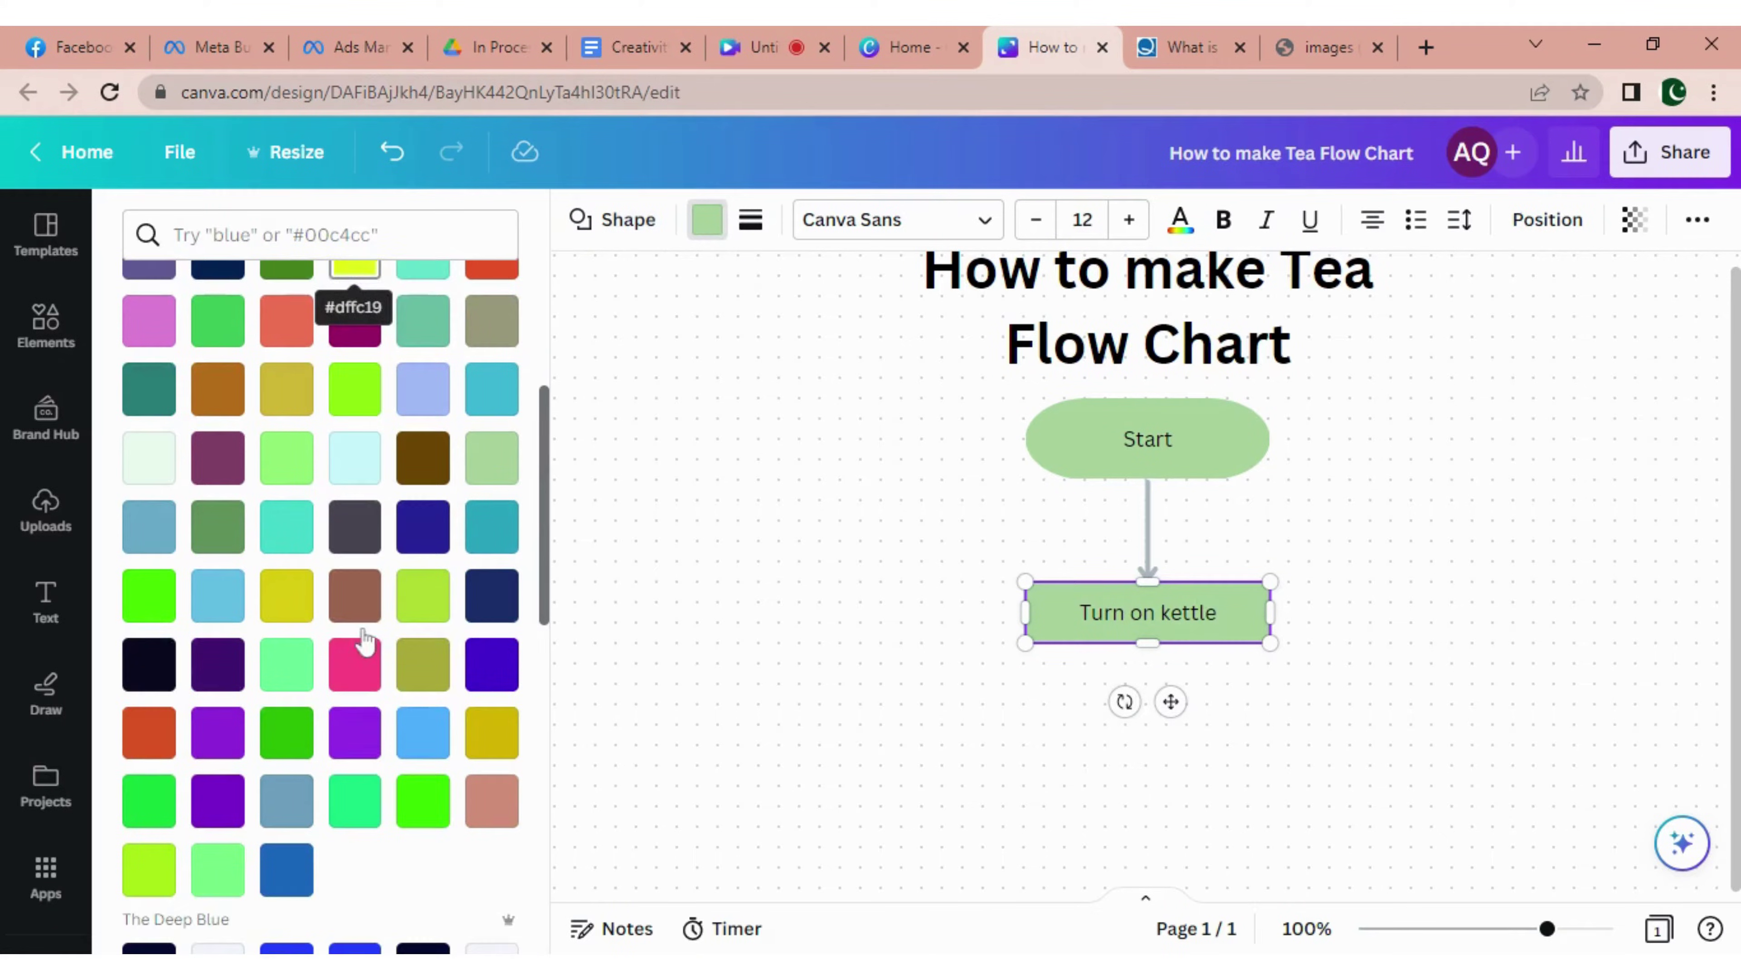
{"action": "scroll", "coordinate": [422, 799], "scroll_direction": "down", "scroll_amount": 2}
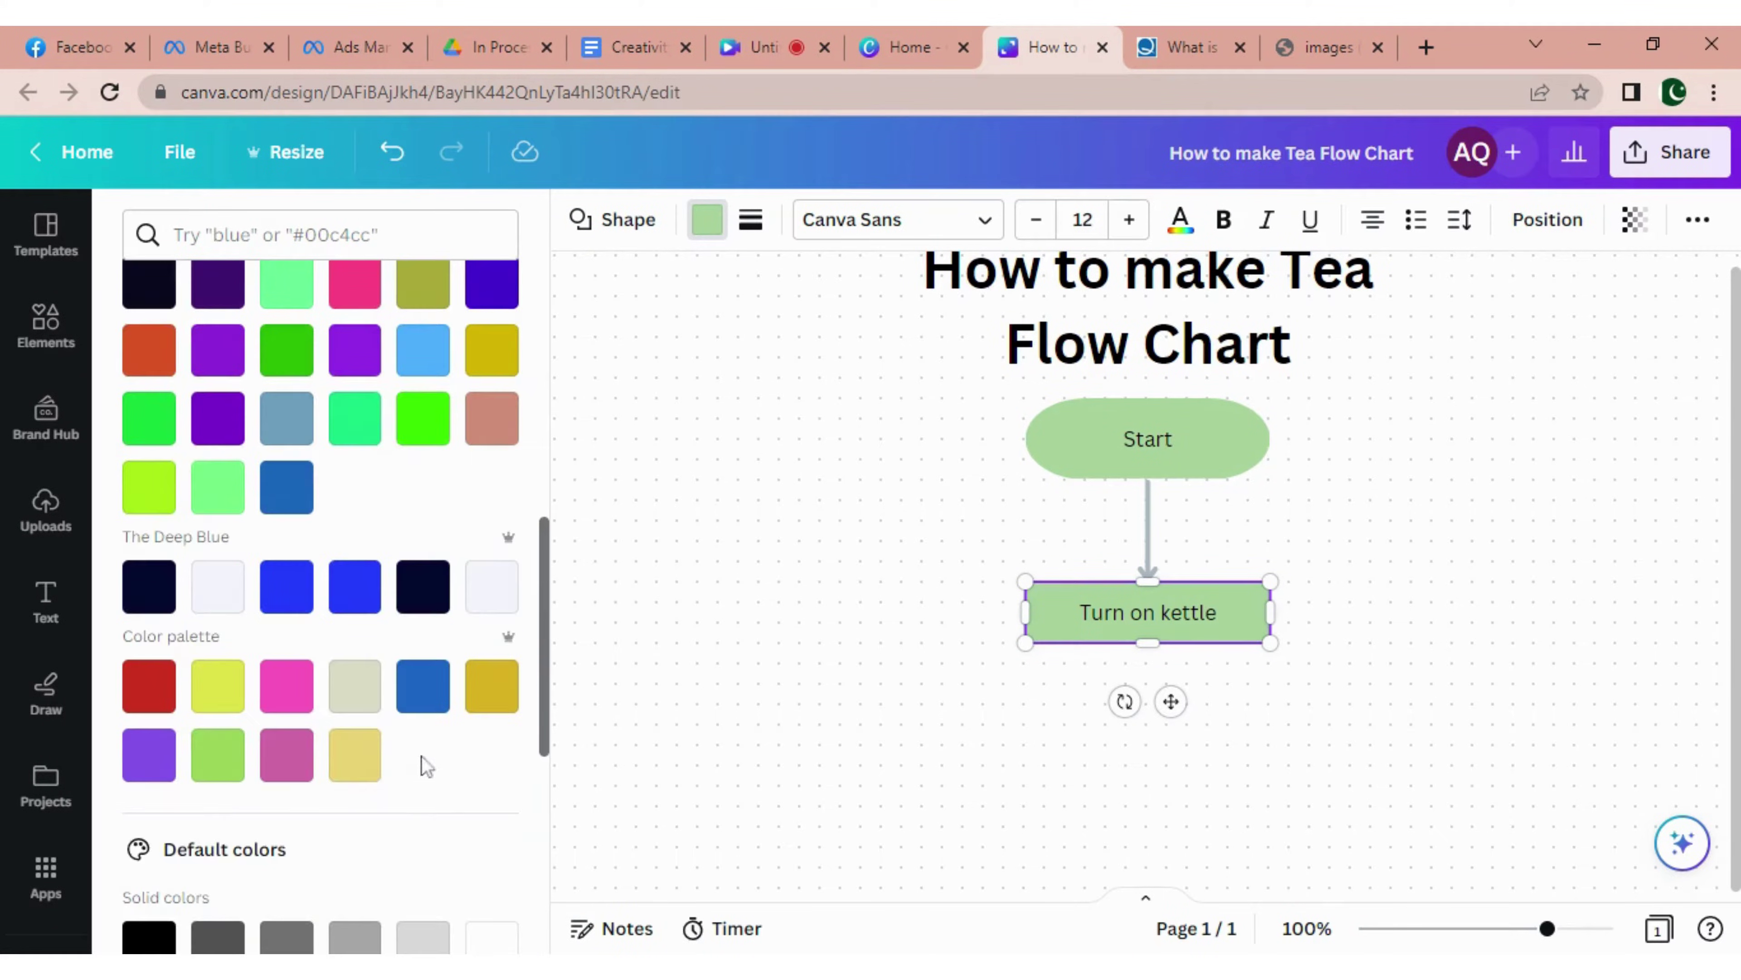
{"action": "left_click", "coordinate": [357, 755]}
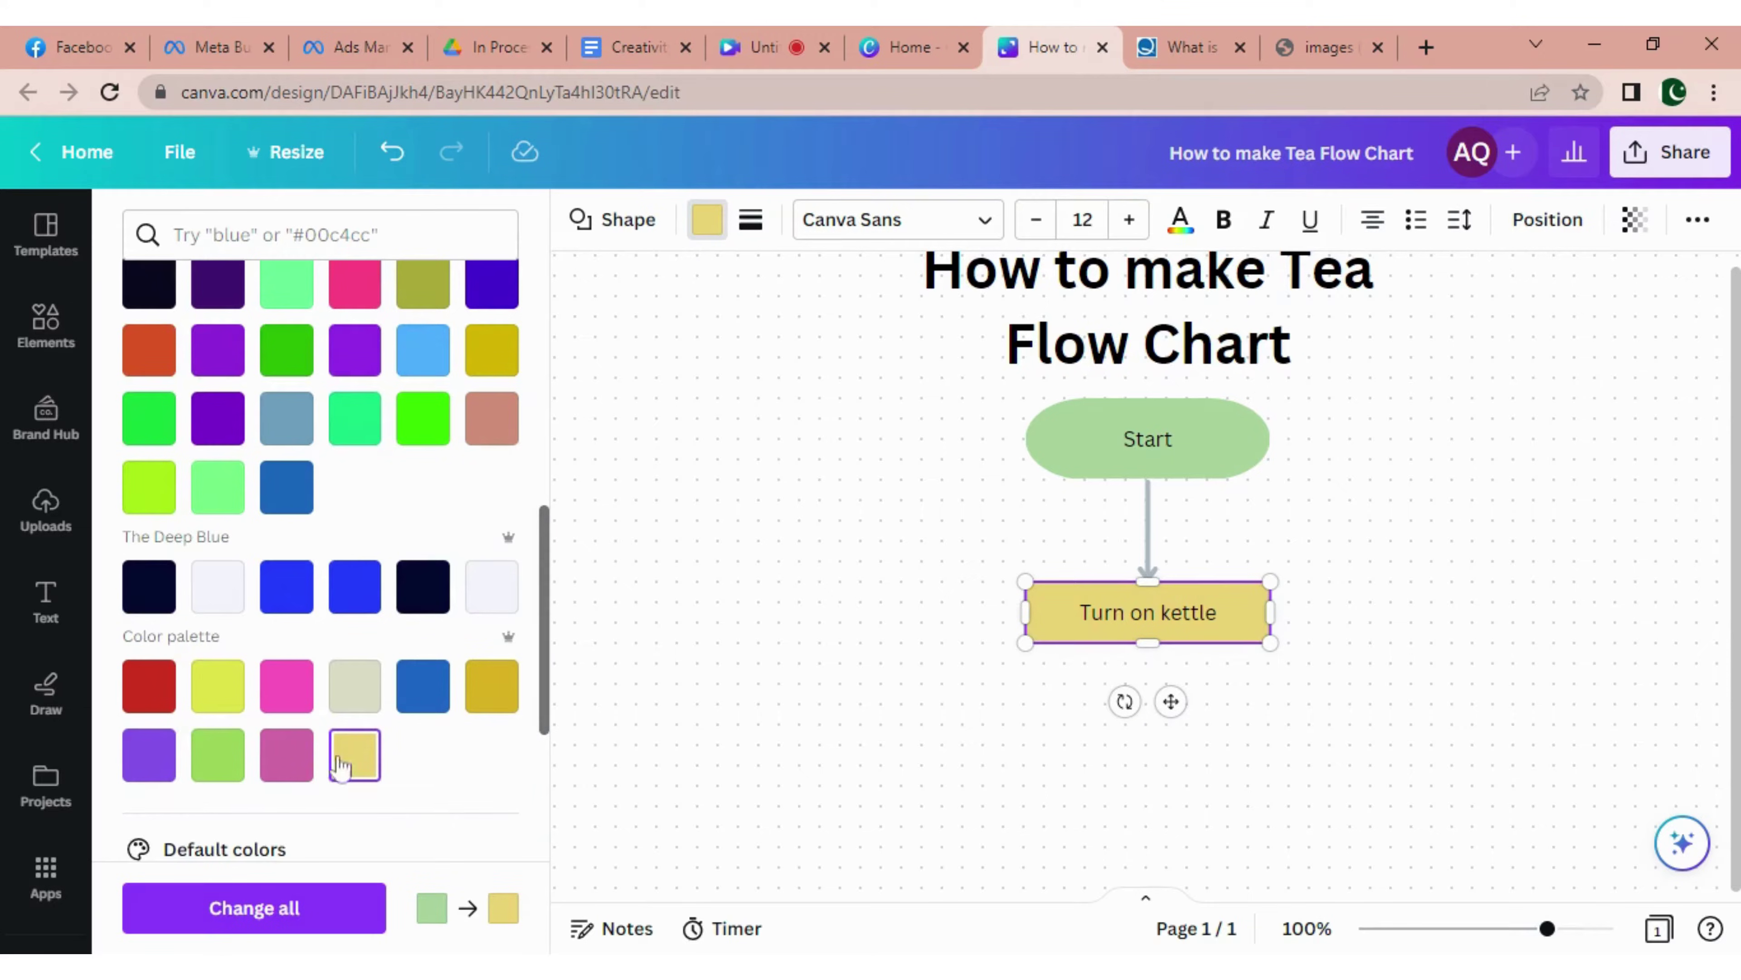
Add a connected box below 'Turn on kettle' labelled 'Wait for kettle to boil'.
{"action": "left_click", "coordinate": [1011, 755]}
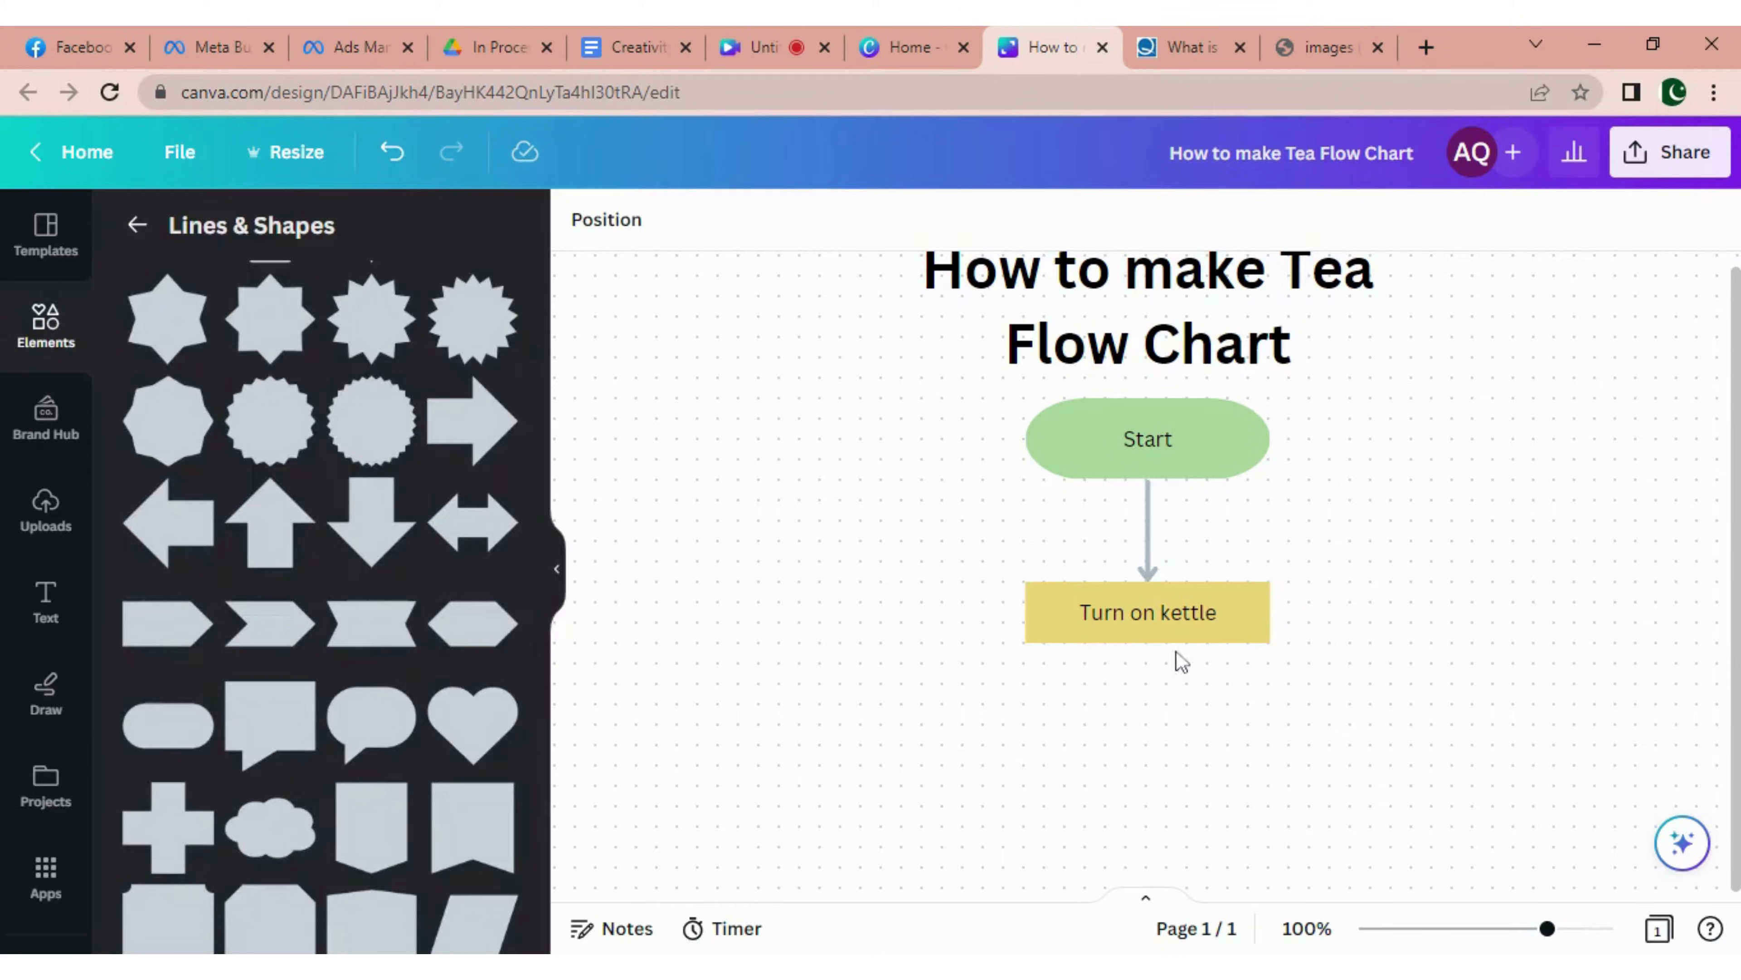
{"action": "left_click", "coordinate": [1214, 628]}
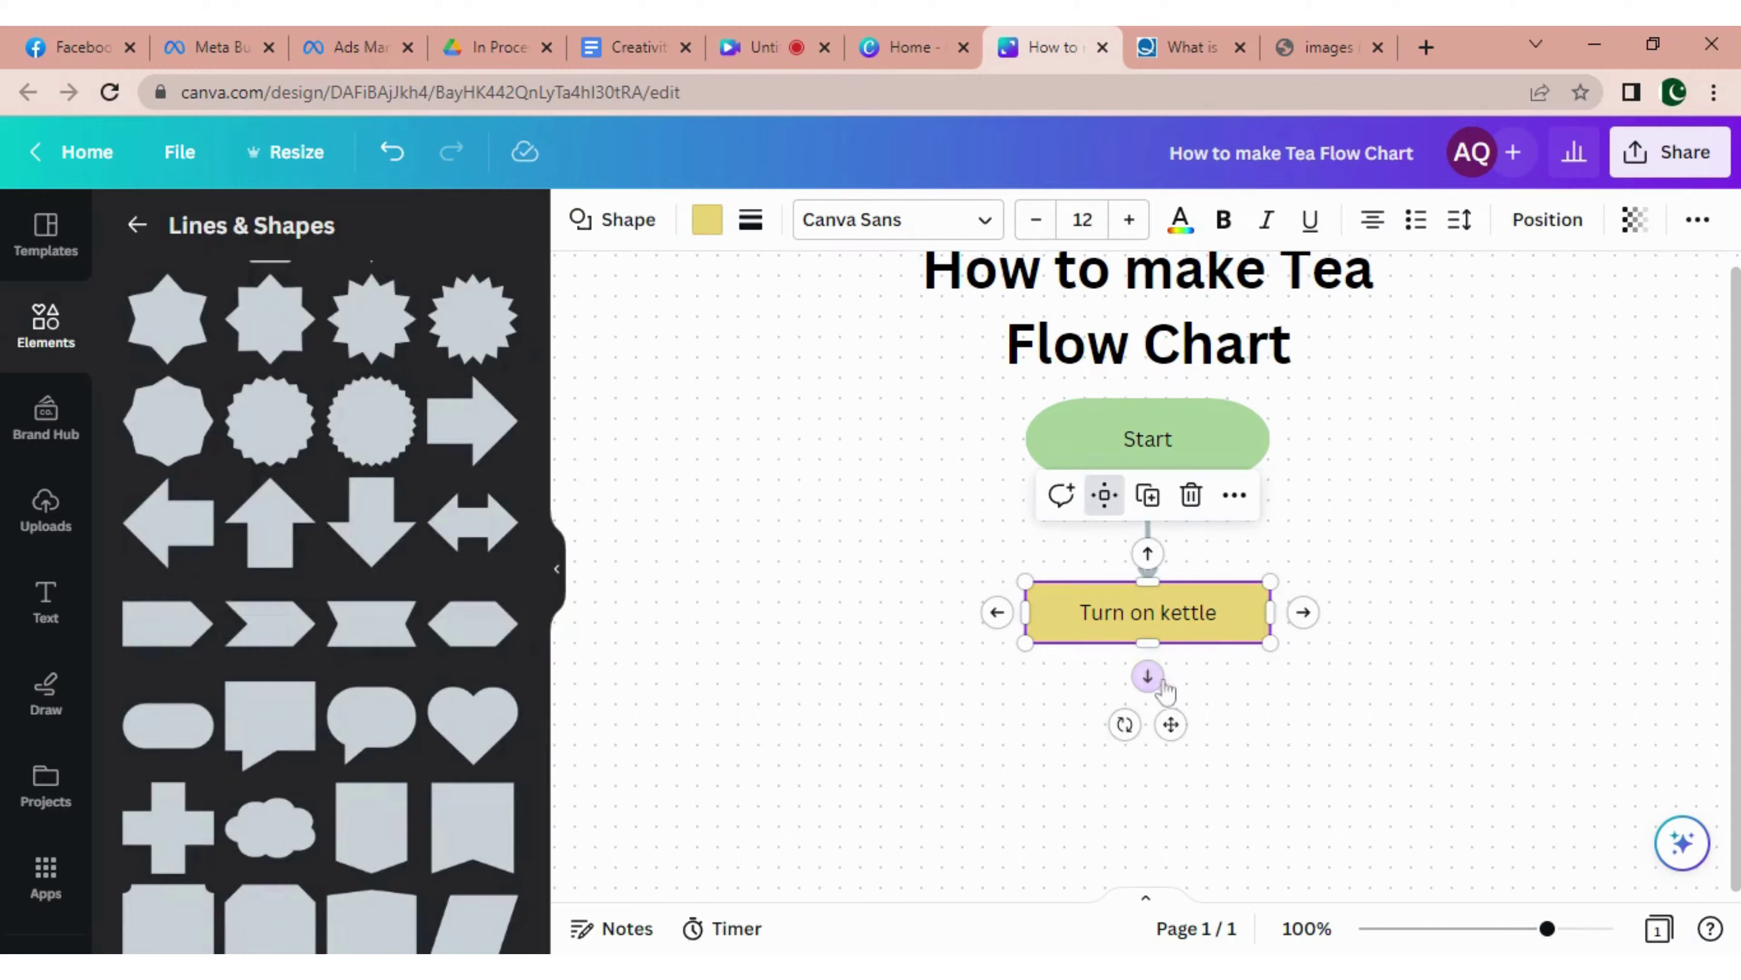
{"action": "left_click", "coordinate": [1148, 678]}
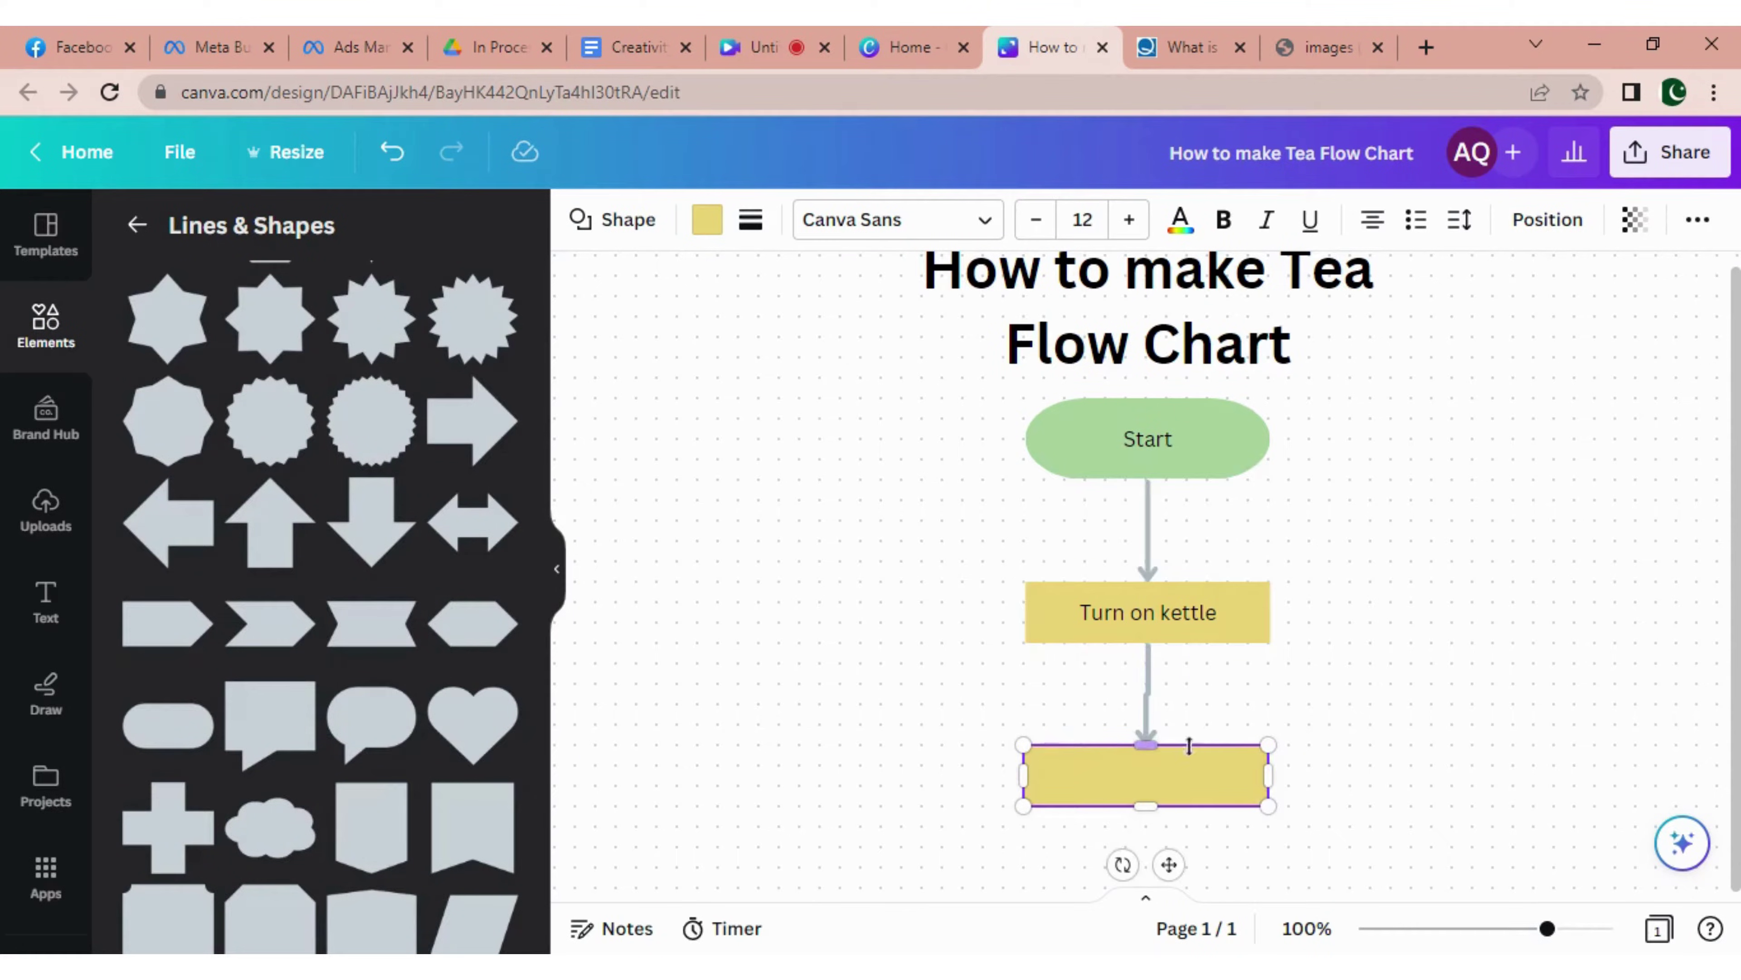
{"action": "left_click_drag", "start_coordinate": [1169, 859], "coordinate": [1171, 867]}
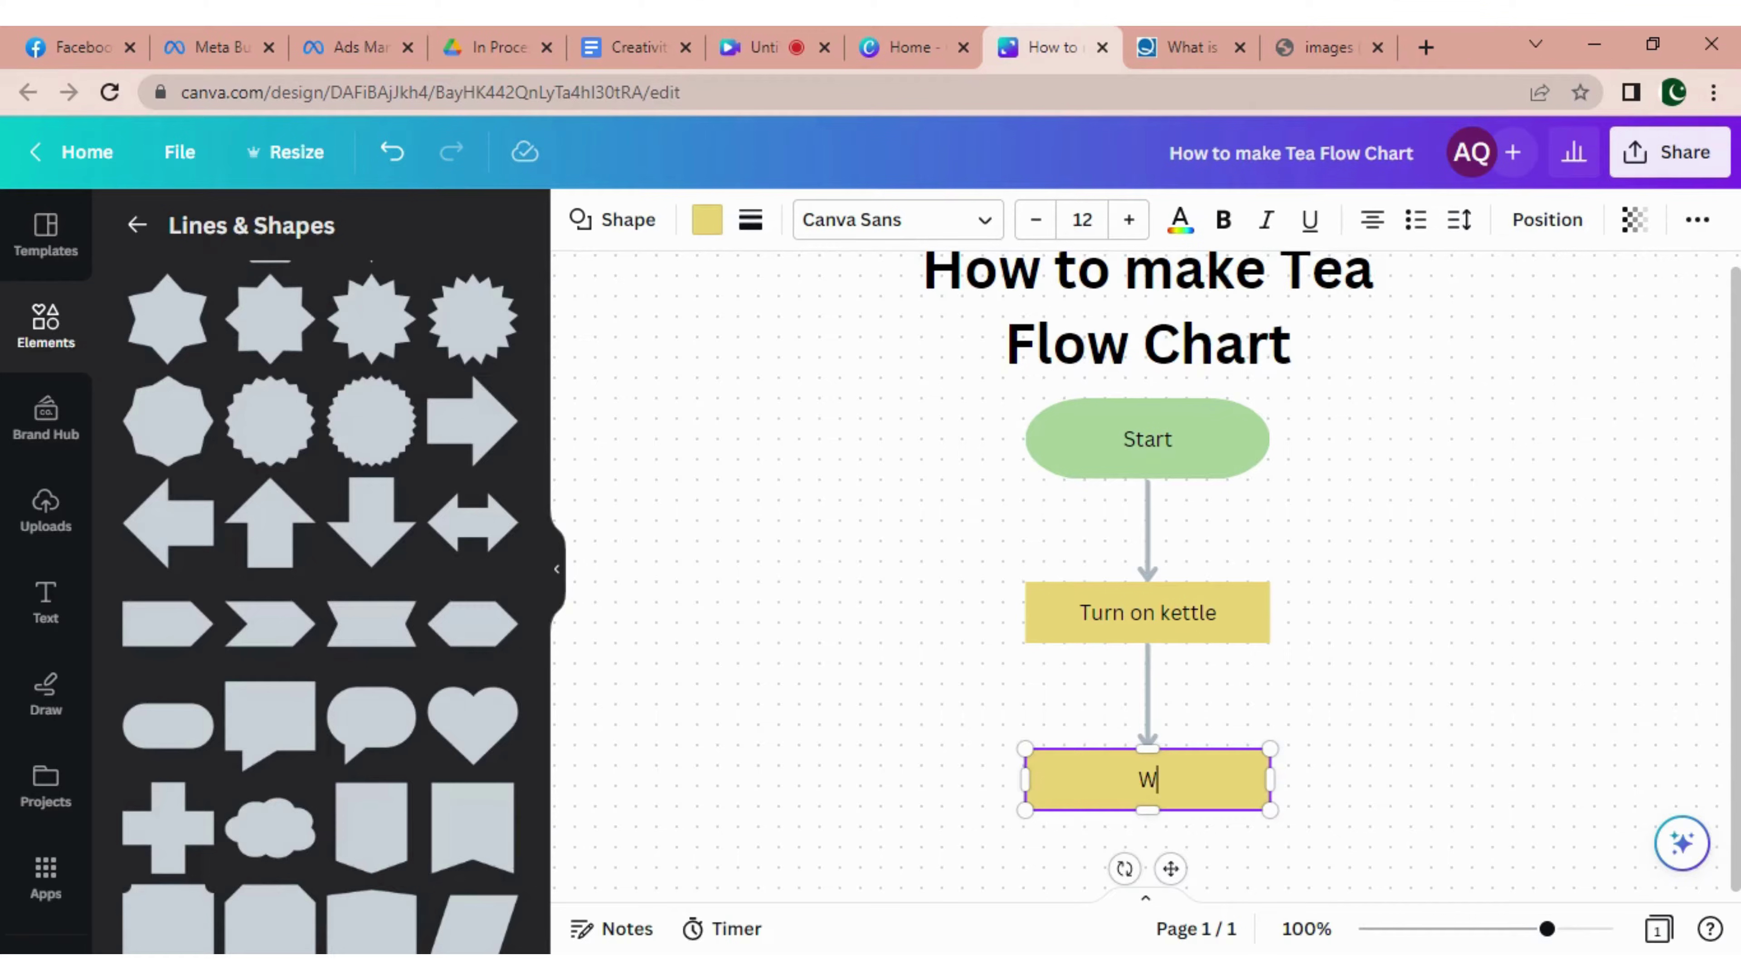
{"action": "type", "text": "Wait for K"}
{"action": "key", "text": "BackSpace"}
{"action": "type", "text": "kettl"}
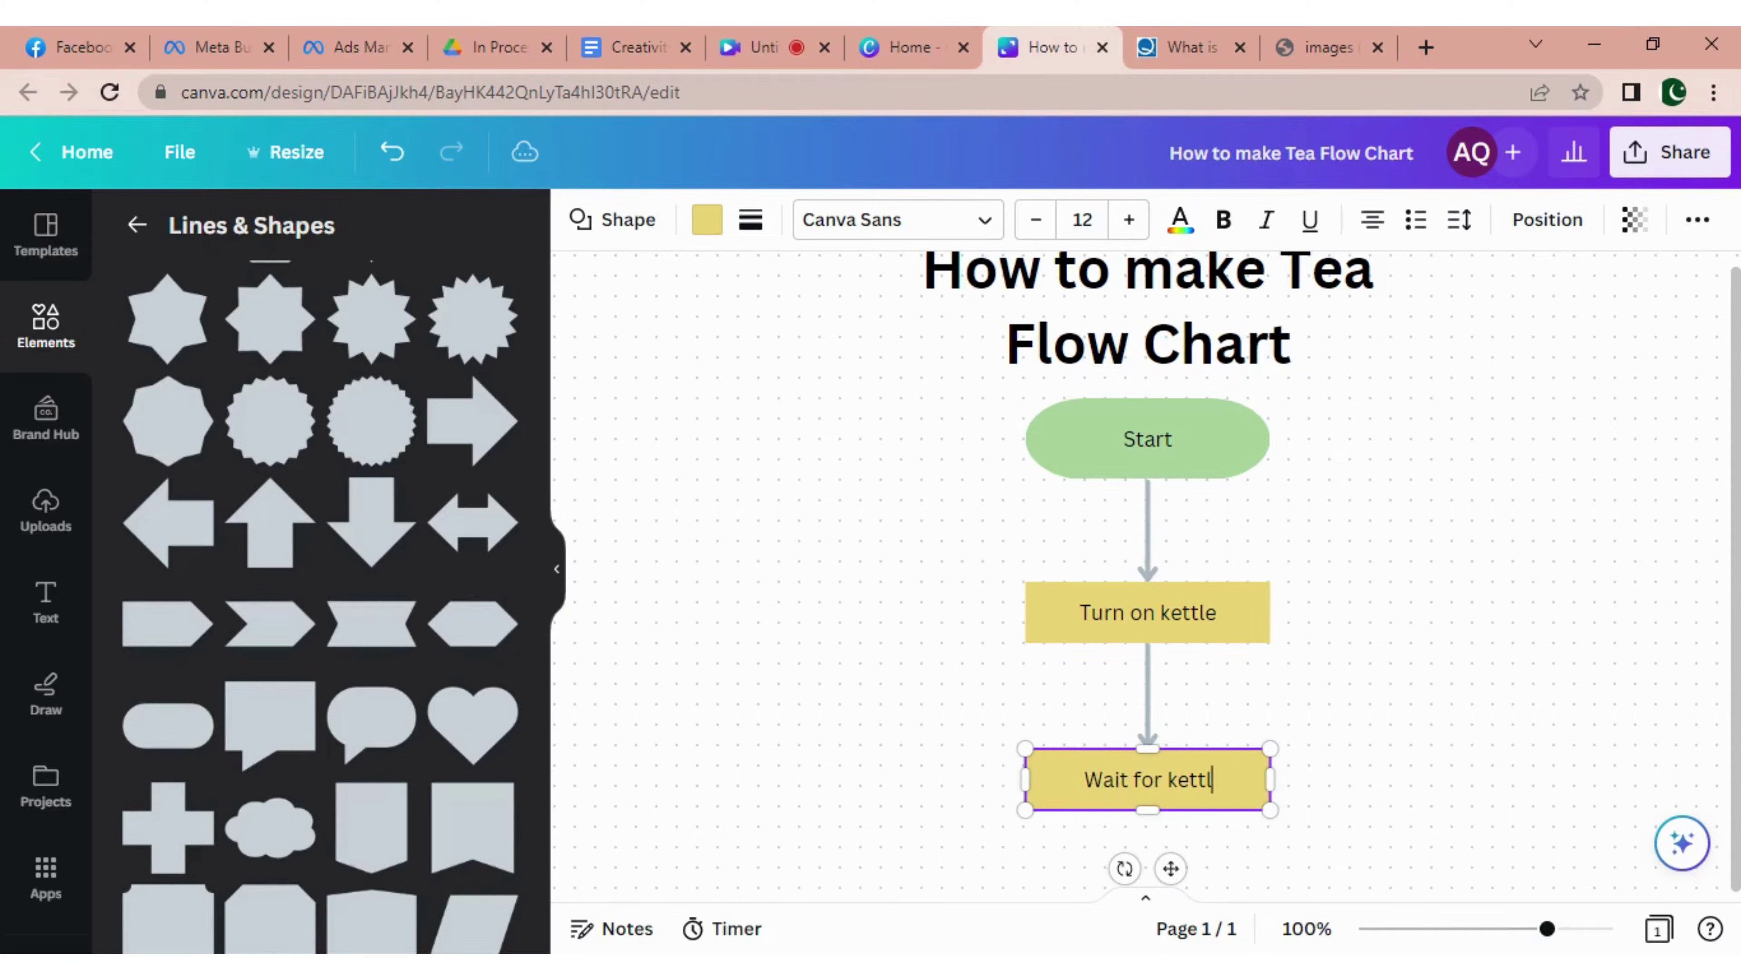
{"action": "type", "text": "e to b"}
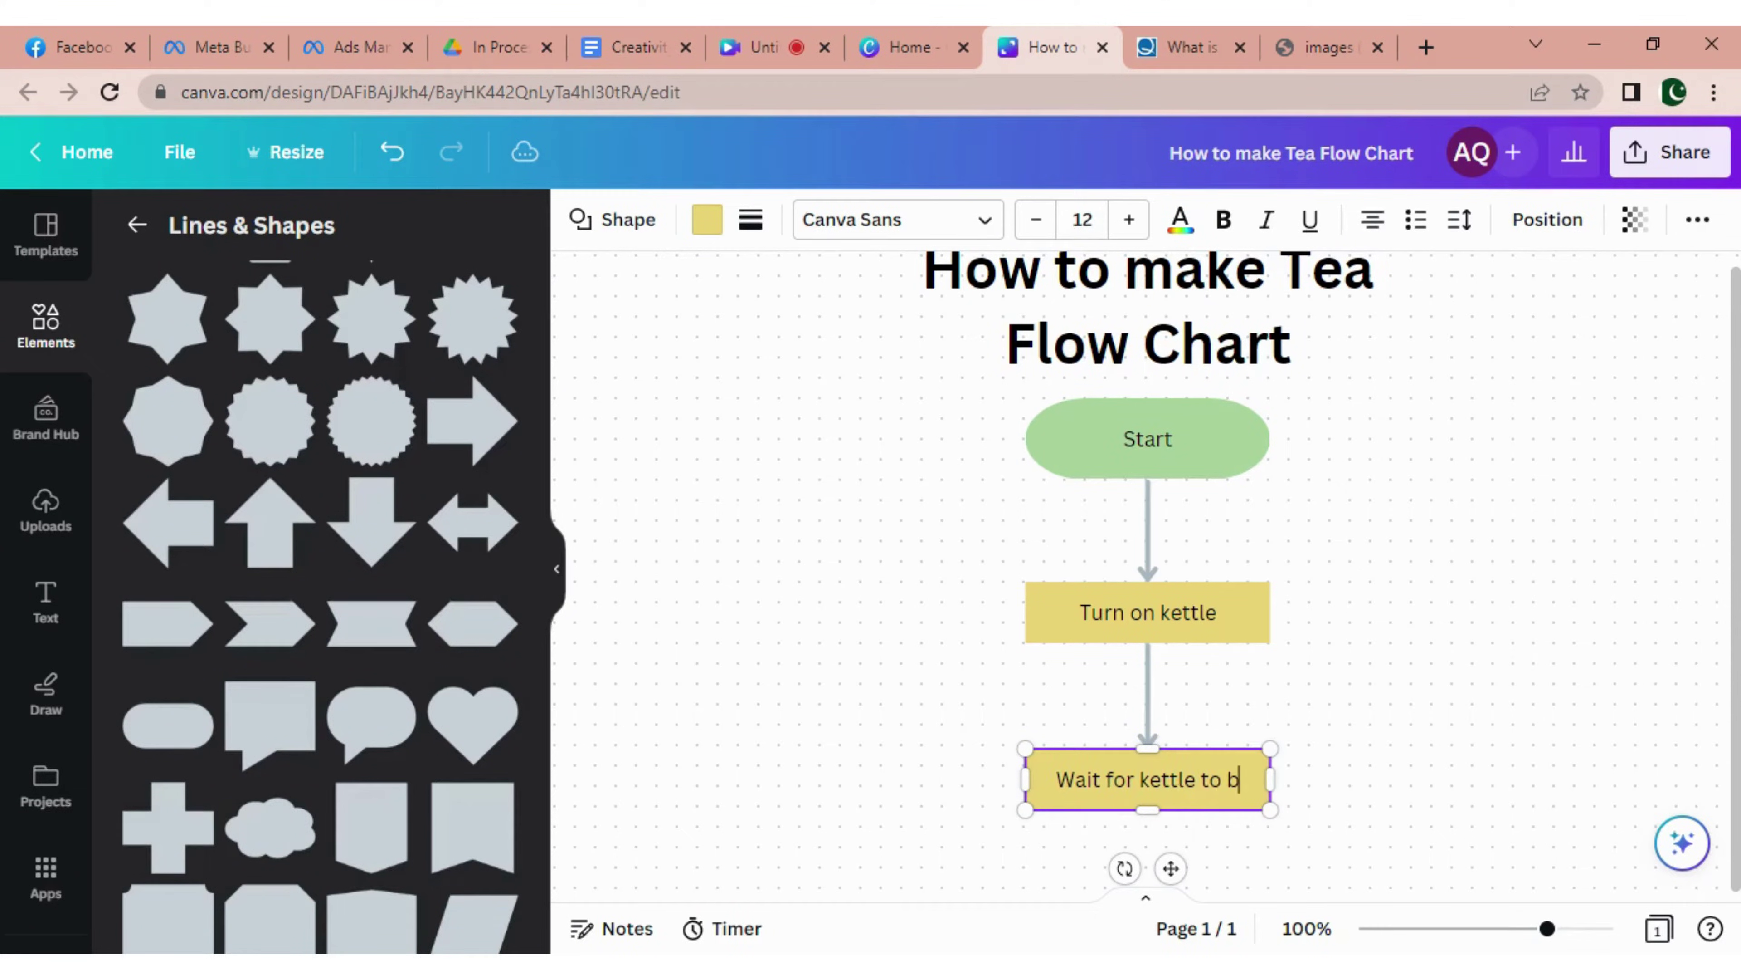
{"action": "type", "text": "oil"}
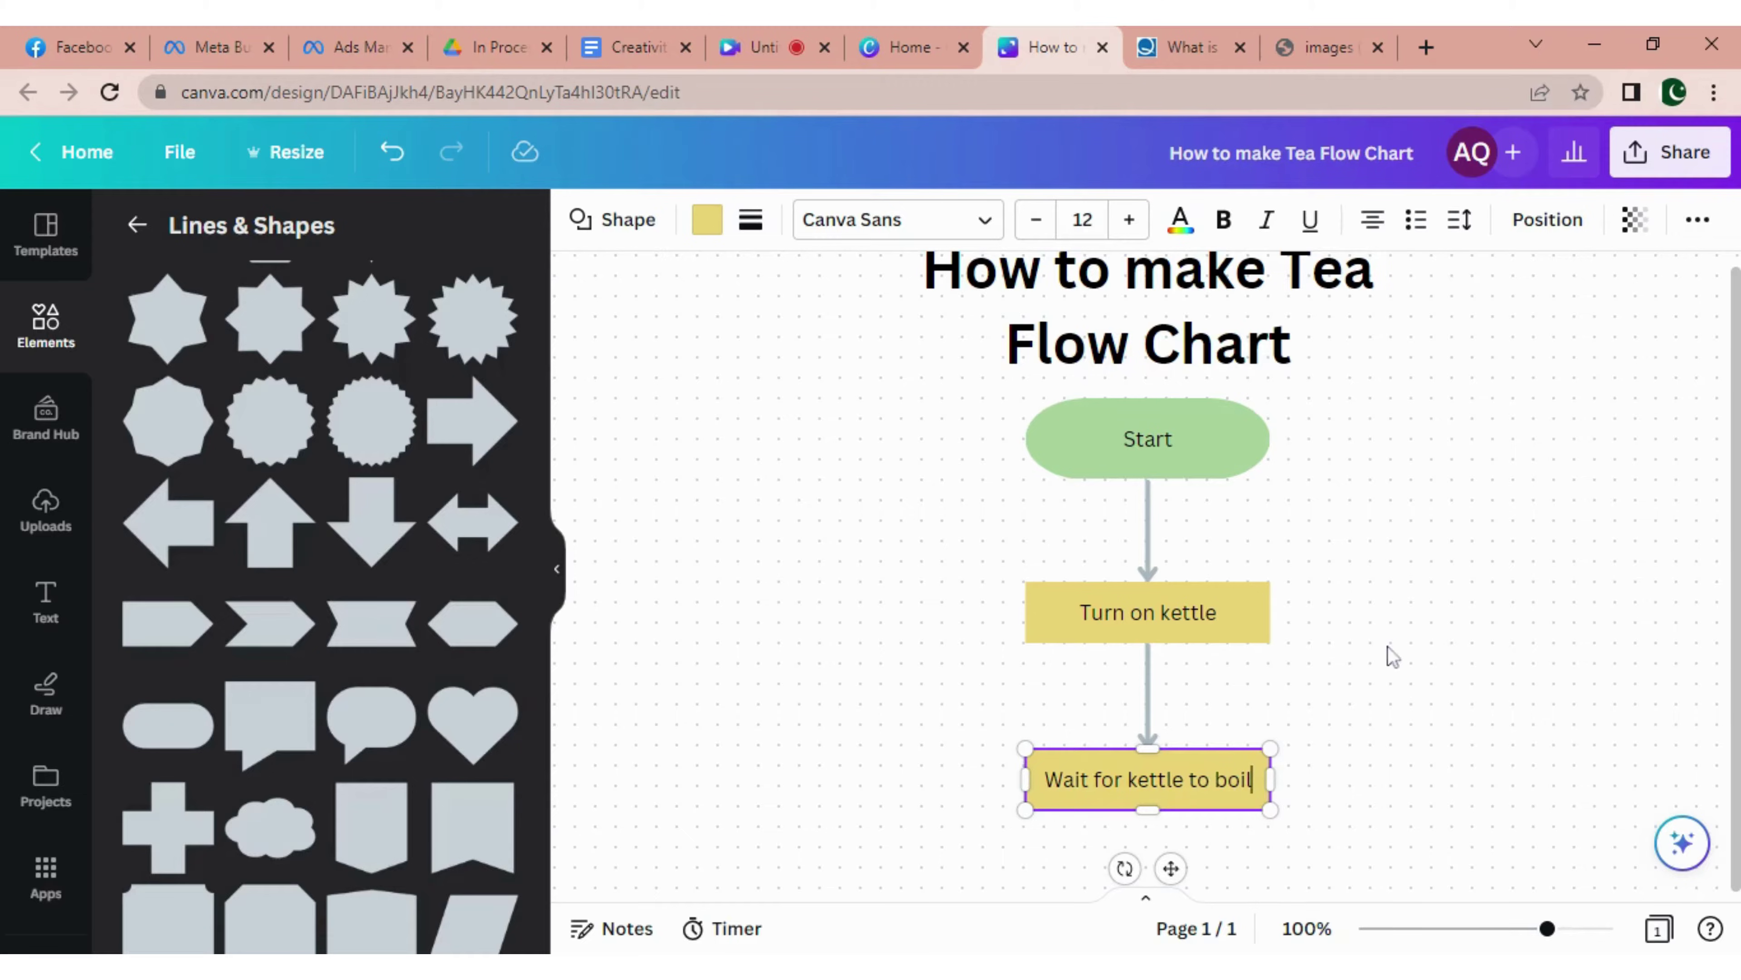
{"action": "left_click", "coordinate": [1370, 746]}
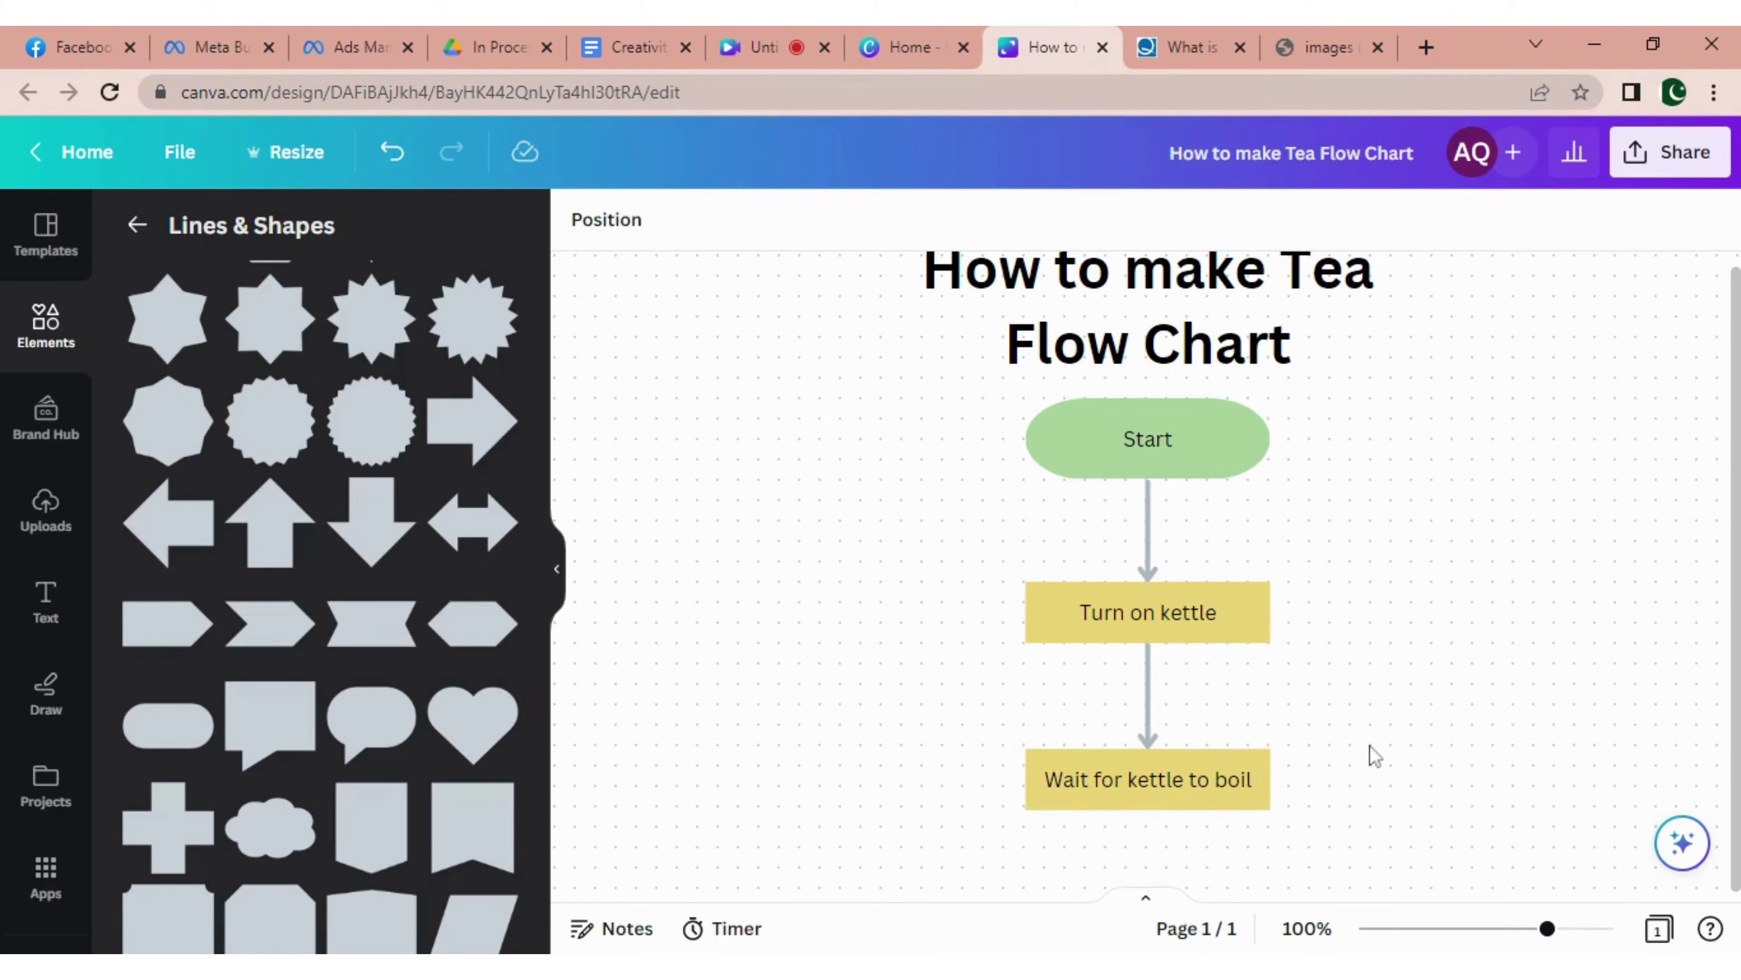
{"action": "scroll", "coordinate": [1370, 745], "scroll_direction": "down", "scroll_amount": 3}
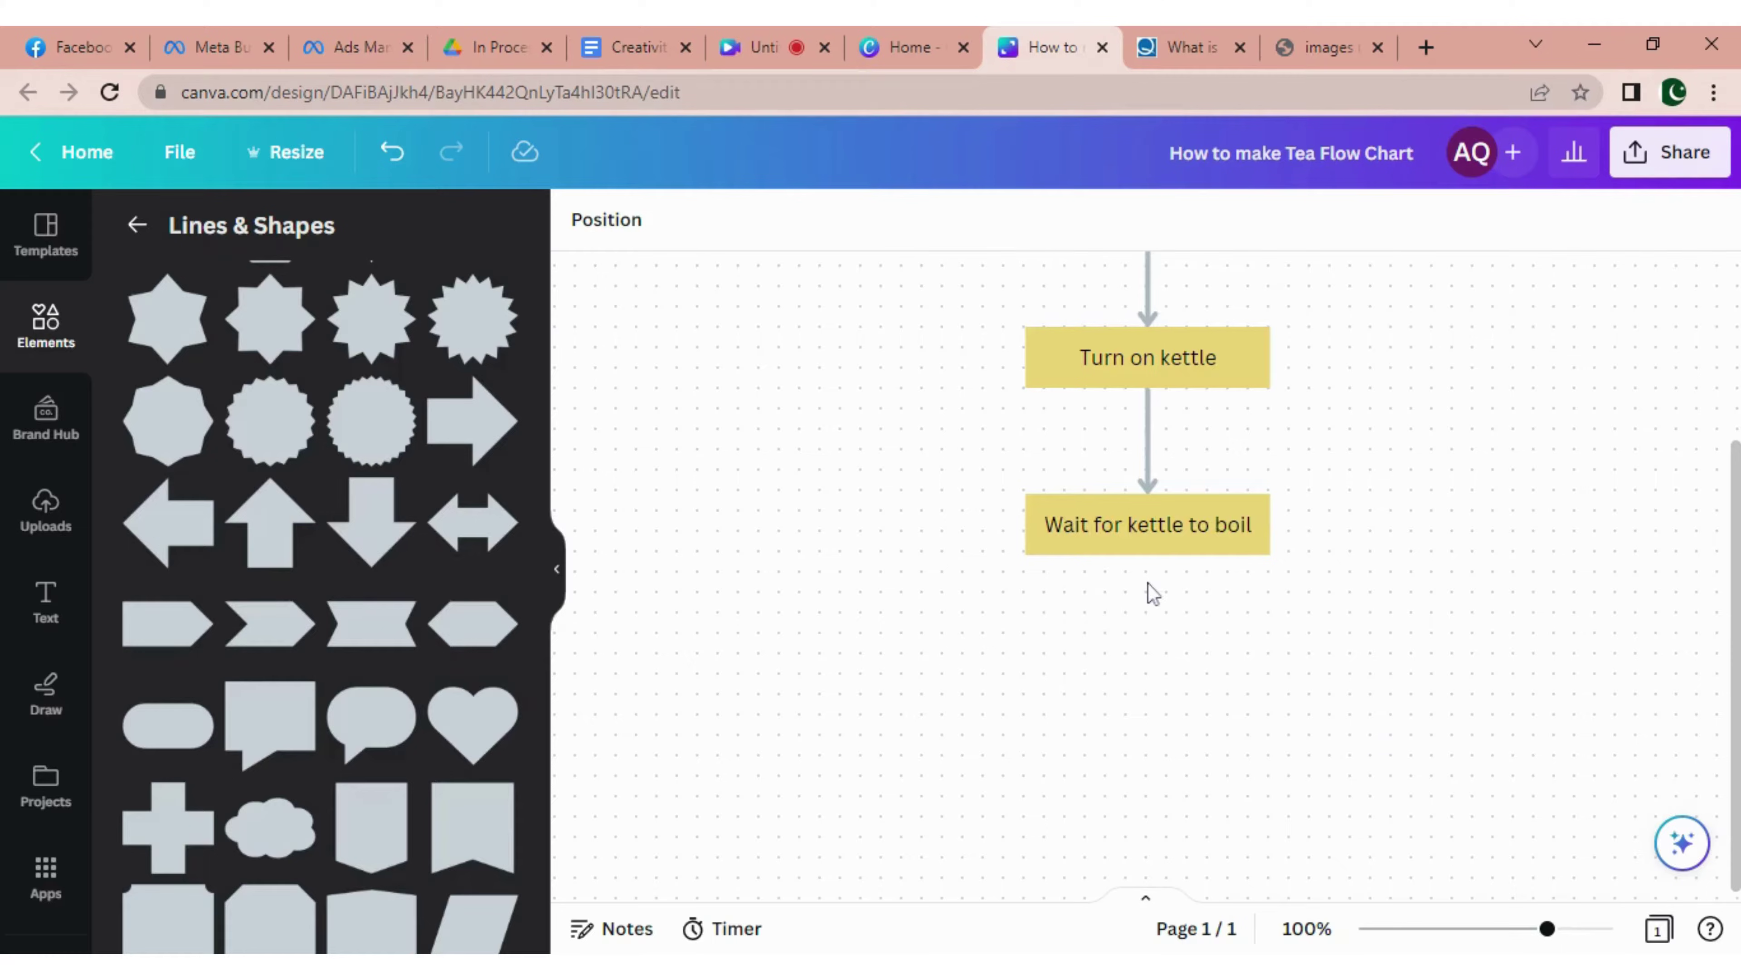
Add a connected box below 'Wait for kettle to boil', make it a shorter diamond labelled 'Water boiled'.
{"action": "left_click", "coordinate": [1189, 537]}
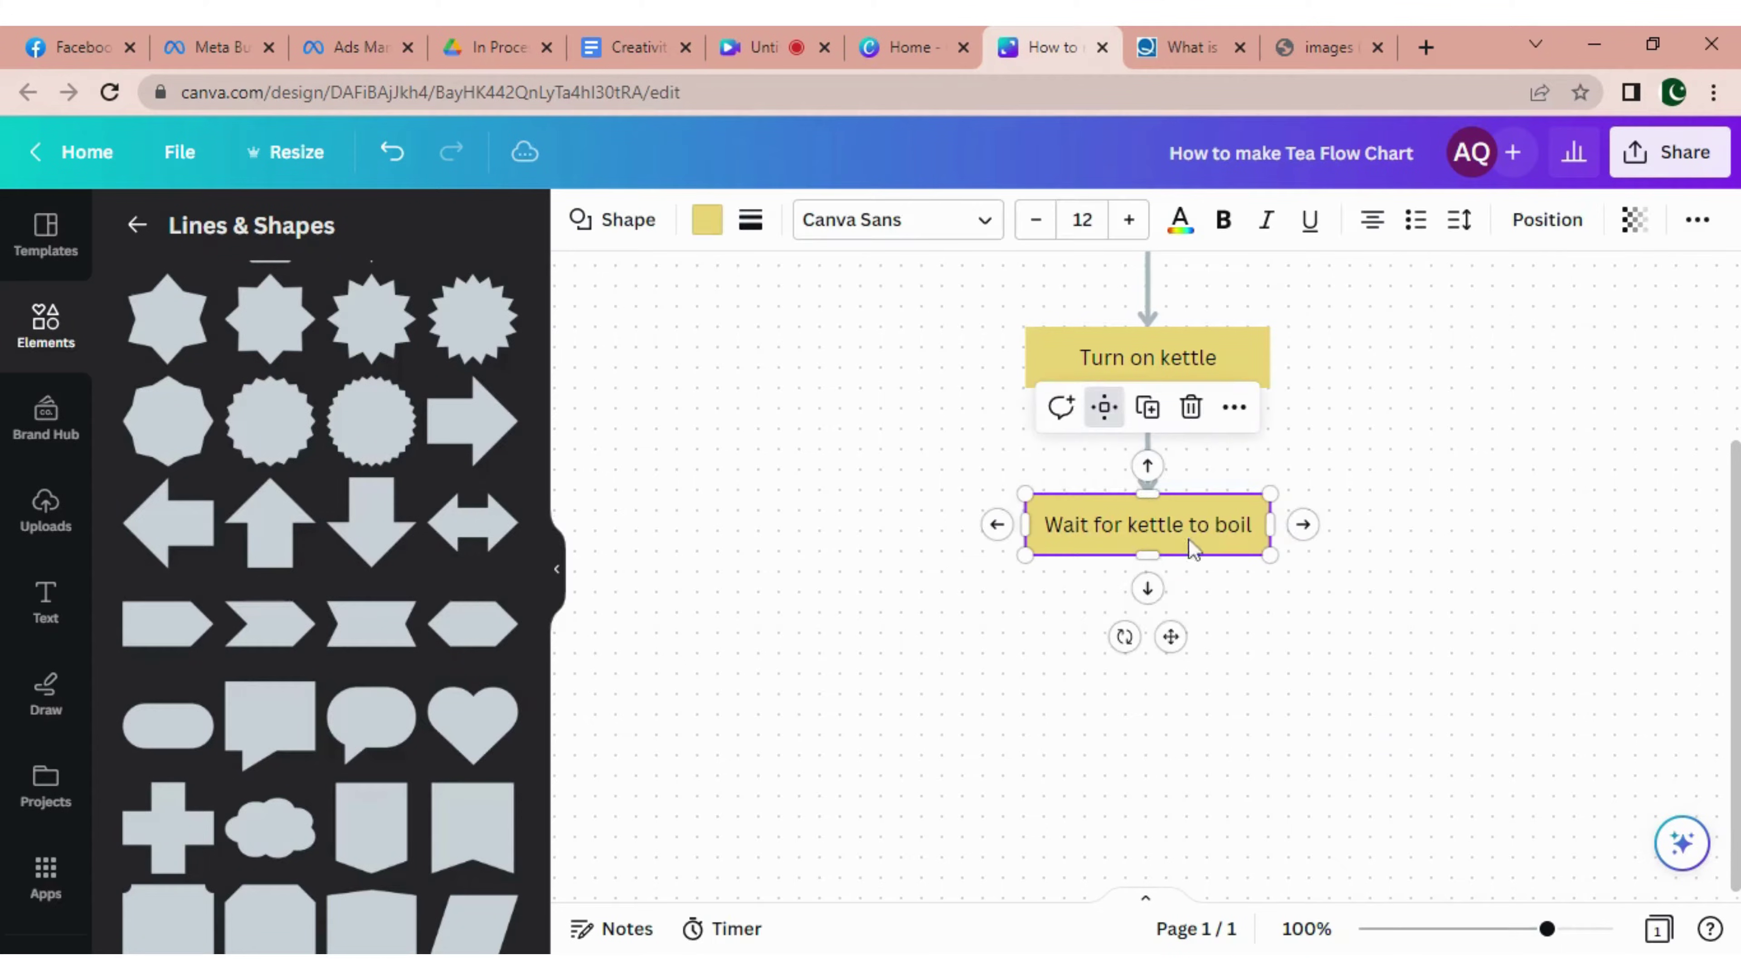
{"action": "left_click", "coordinate": [1148, 589]}
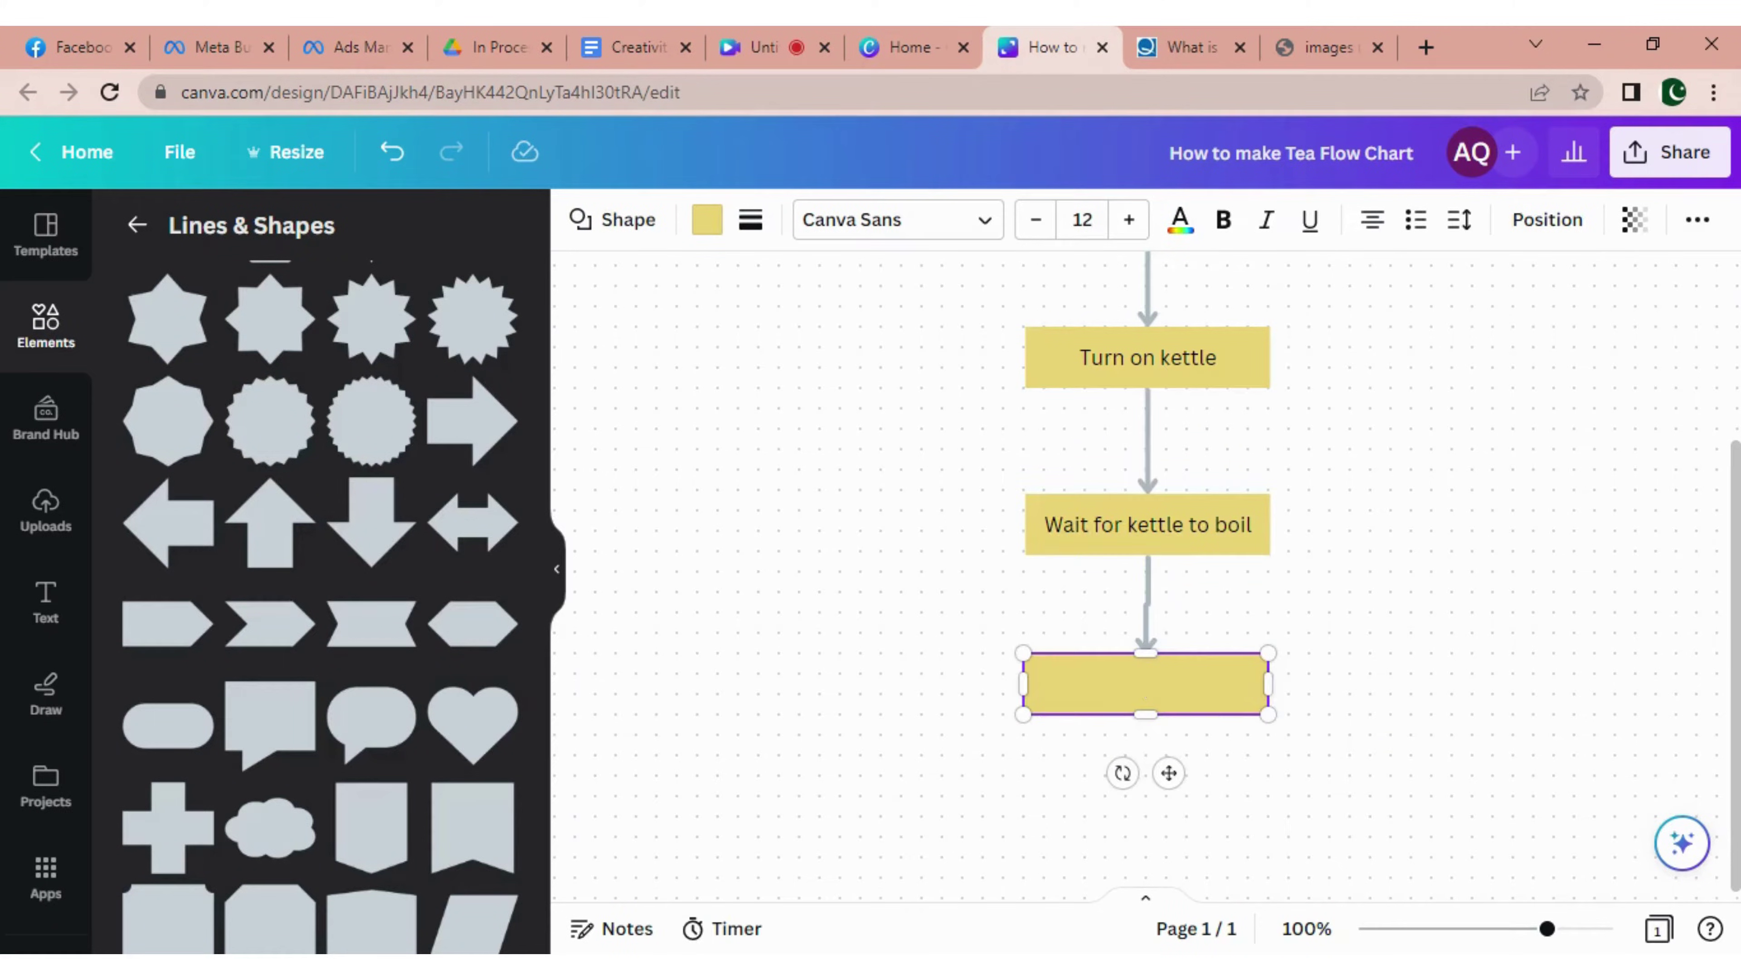
{"action": "left_click_drag", "start_coordinate": [1167, 772], "coordinate": [1168, 780]}
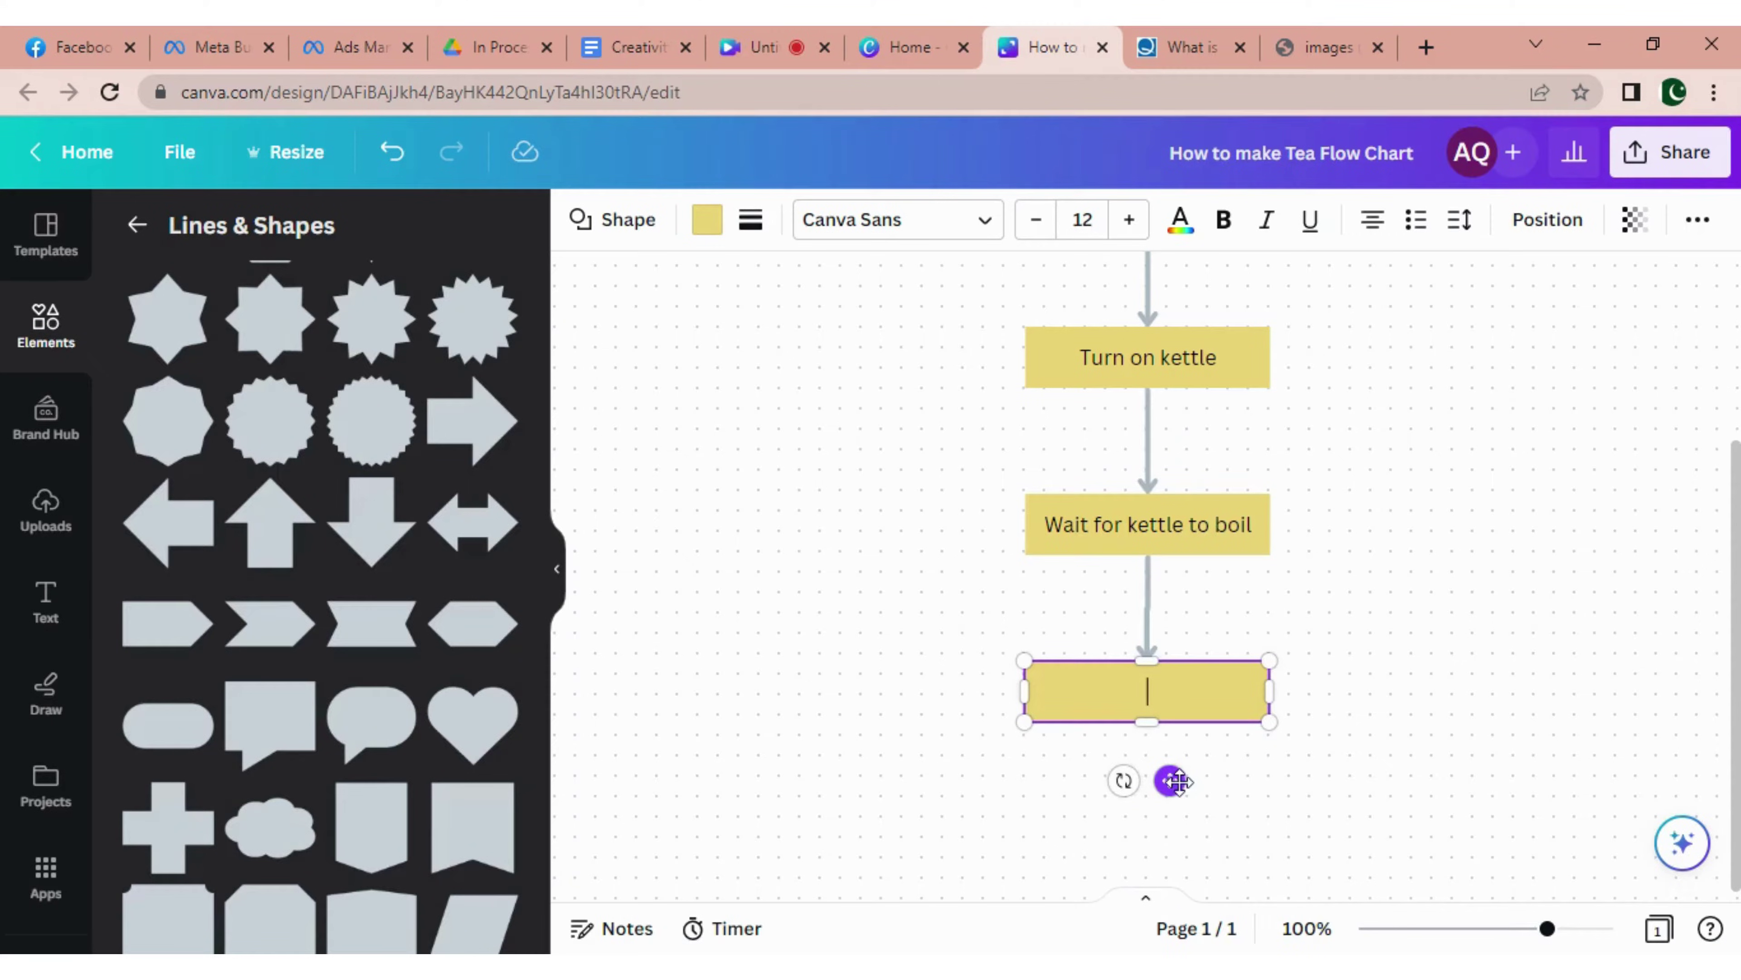
{"action": "left_click_drag", "start_coordinate": [1178, 781], "coordinate": [1168, 782]}
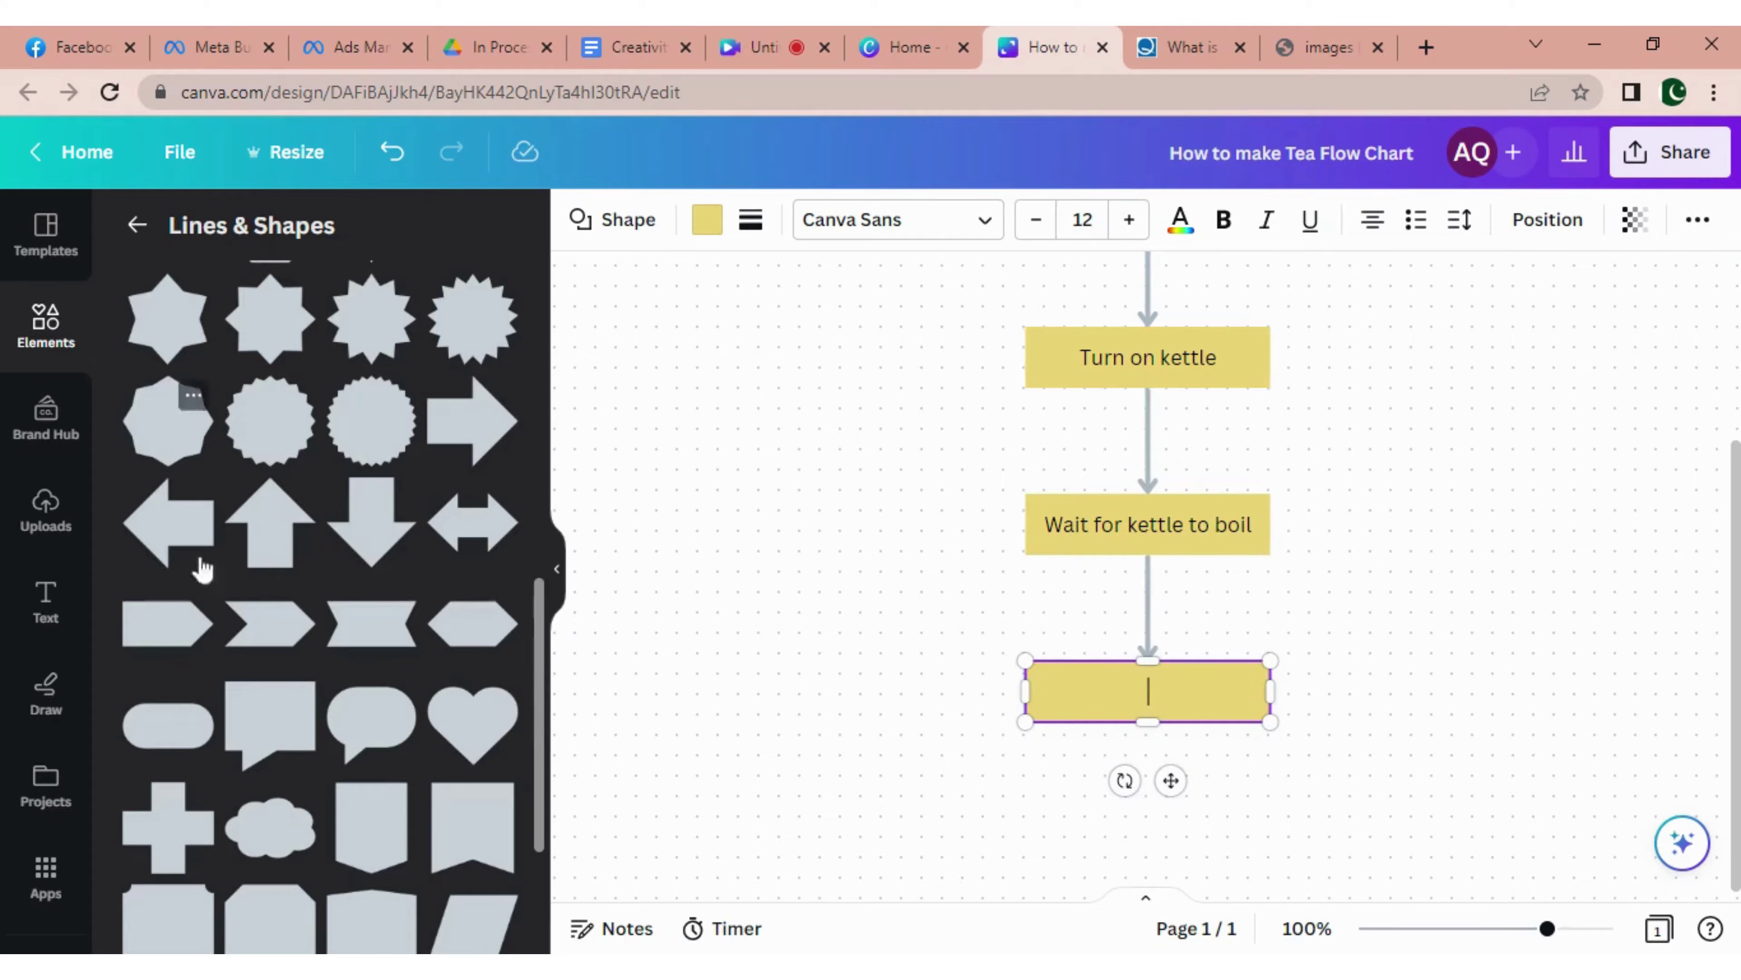
{"action": "left_click", "coordinate": [612, 220]}
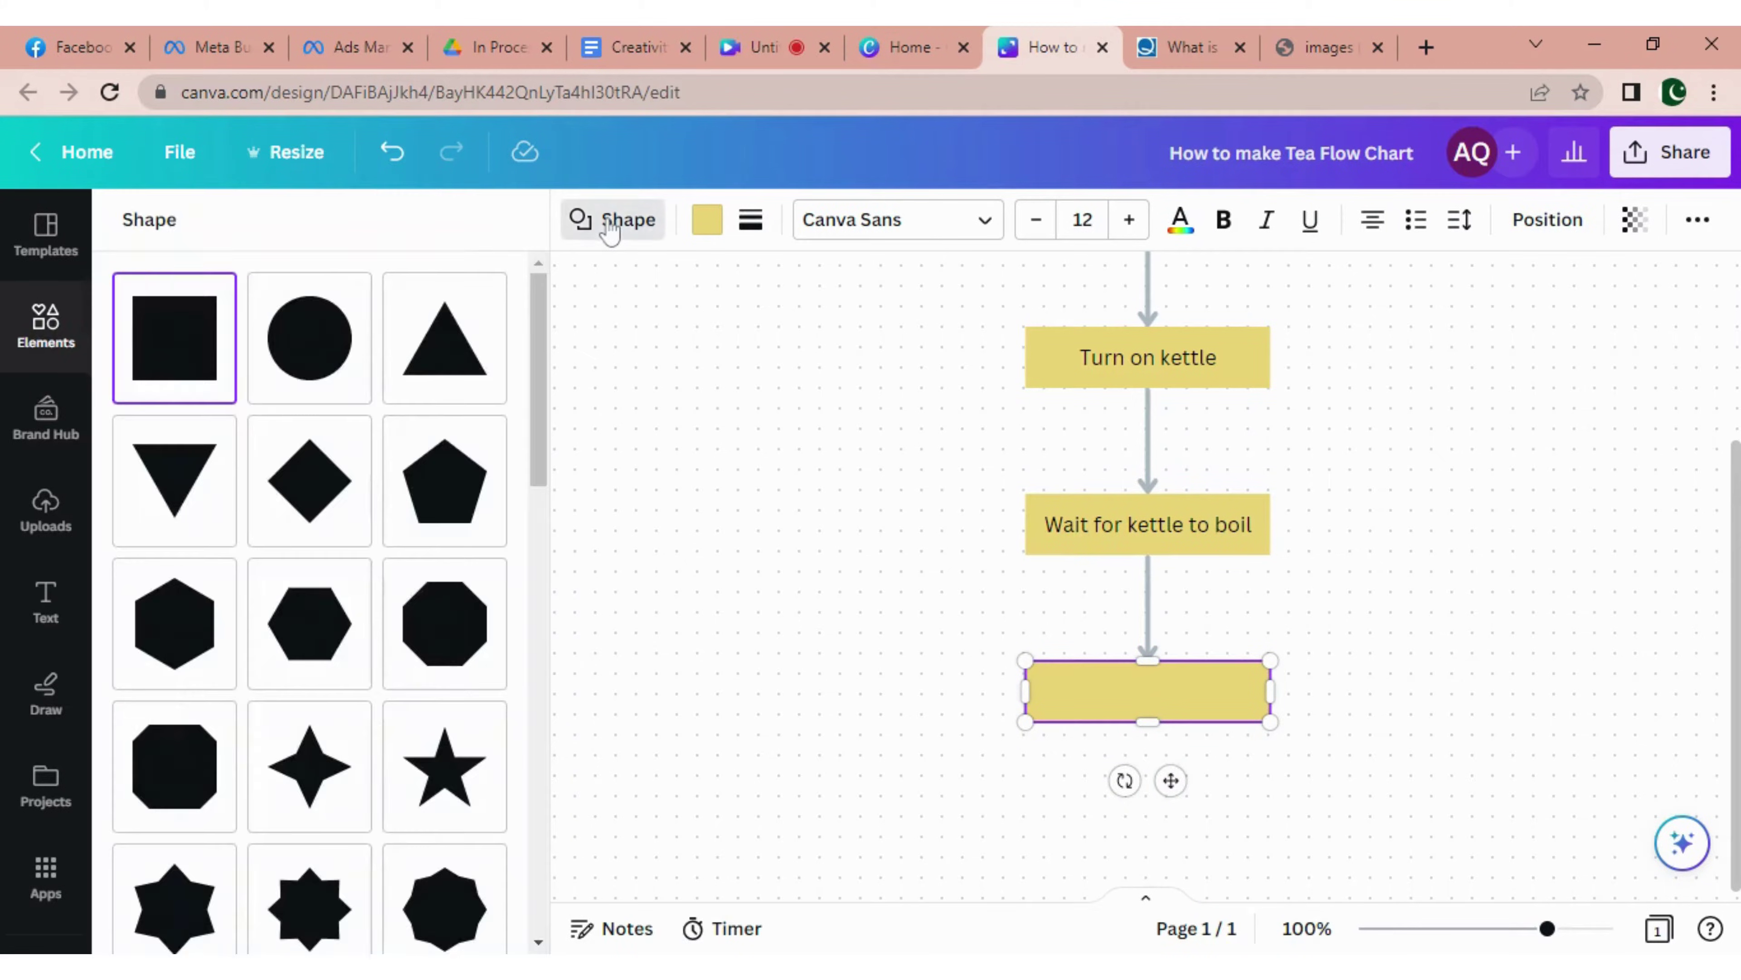
{"action": "left_click", "coordinate": [316, 491]}
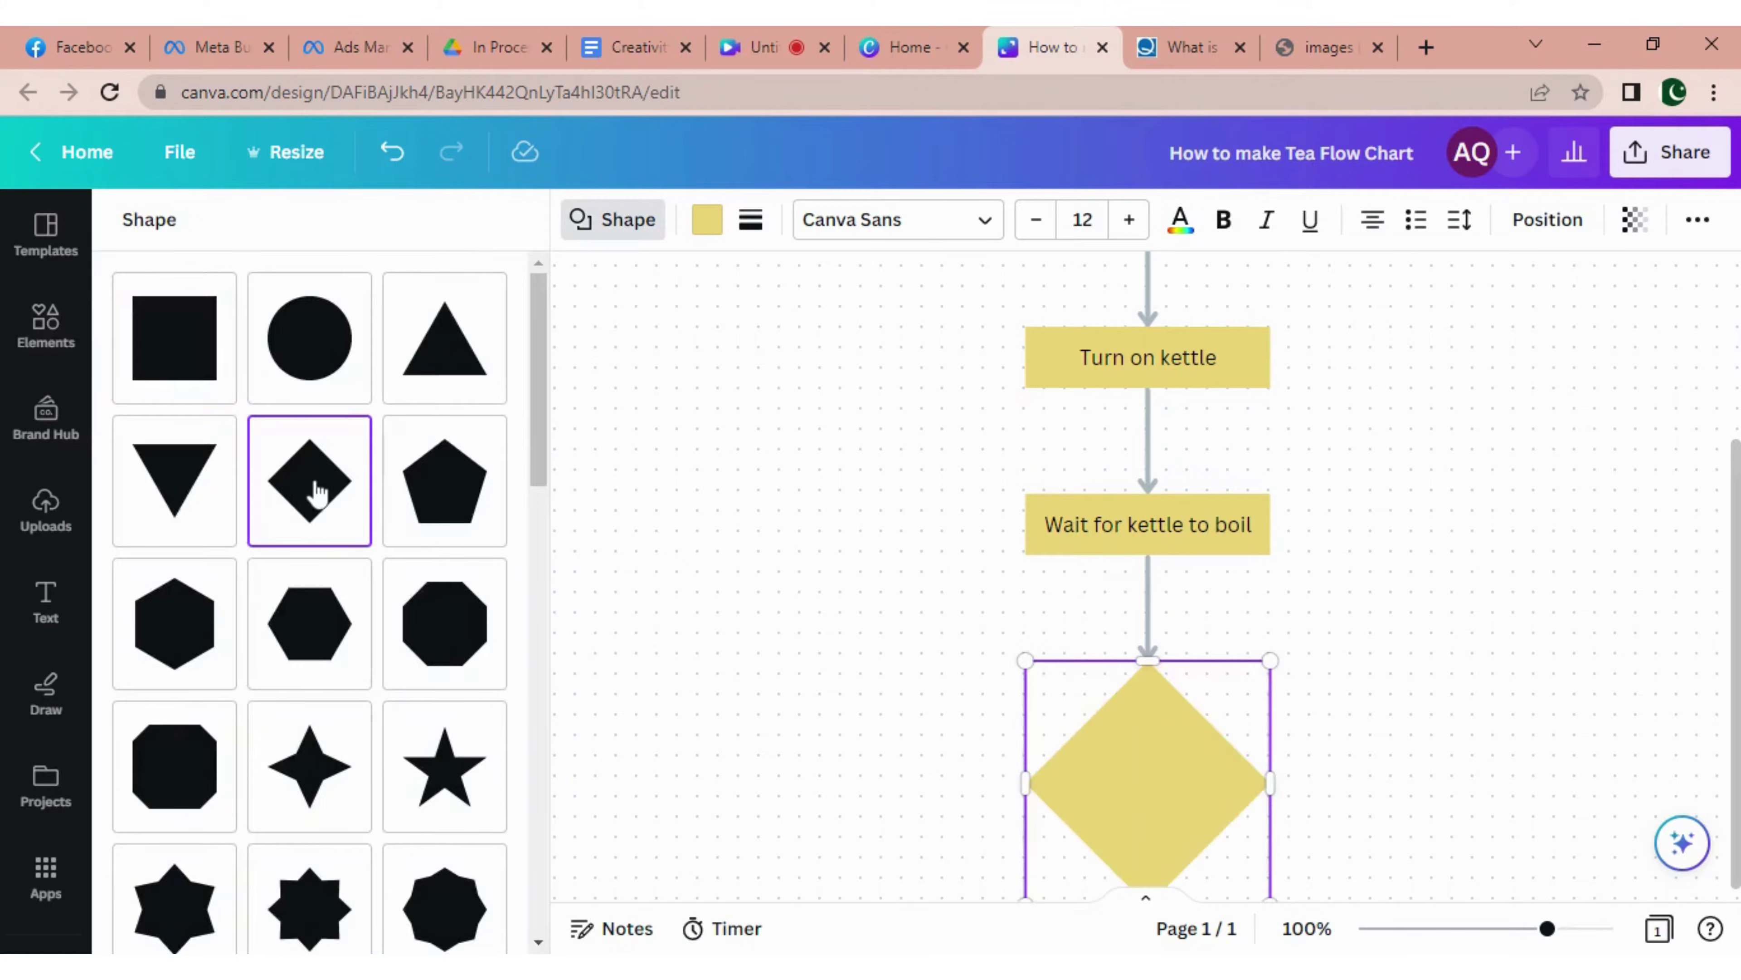
{"action": "scroll", "coordinate": [1352, 662], "scroll_direction": "down", "scroll_amount": 2}
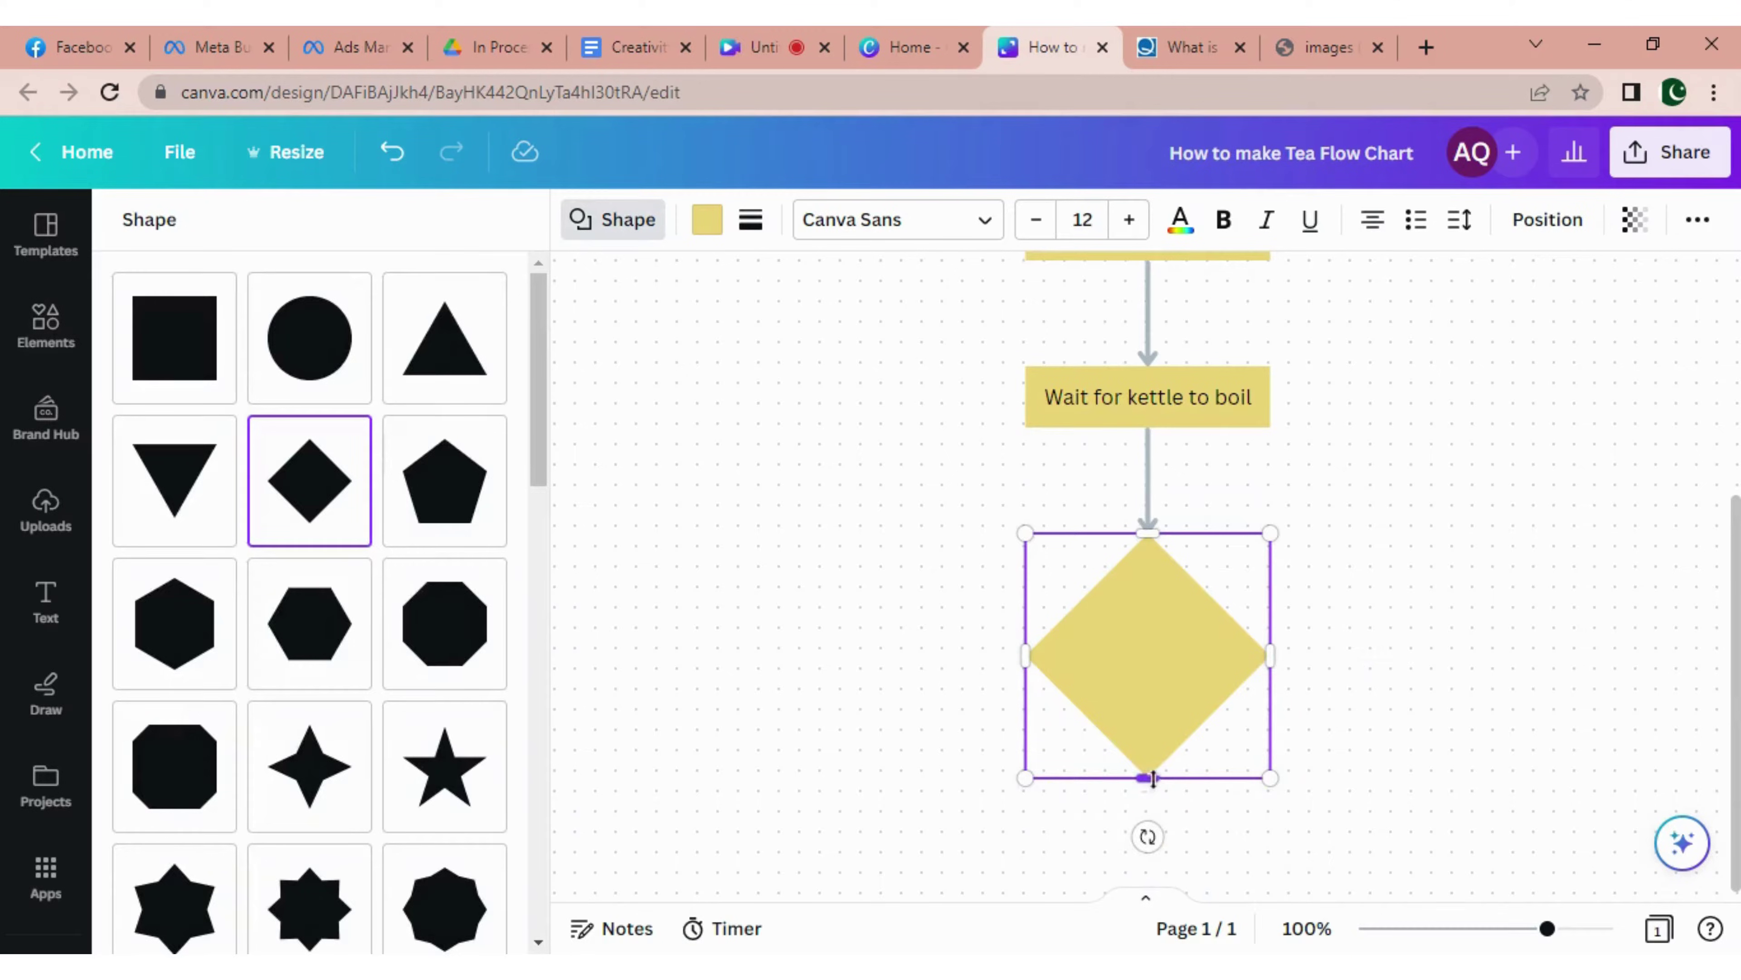
{"action": "left_click_drag", "start_coordinate": [1152, 779], "coordinate": [1149, 708]}
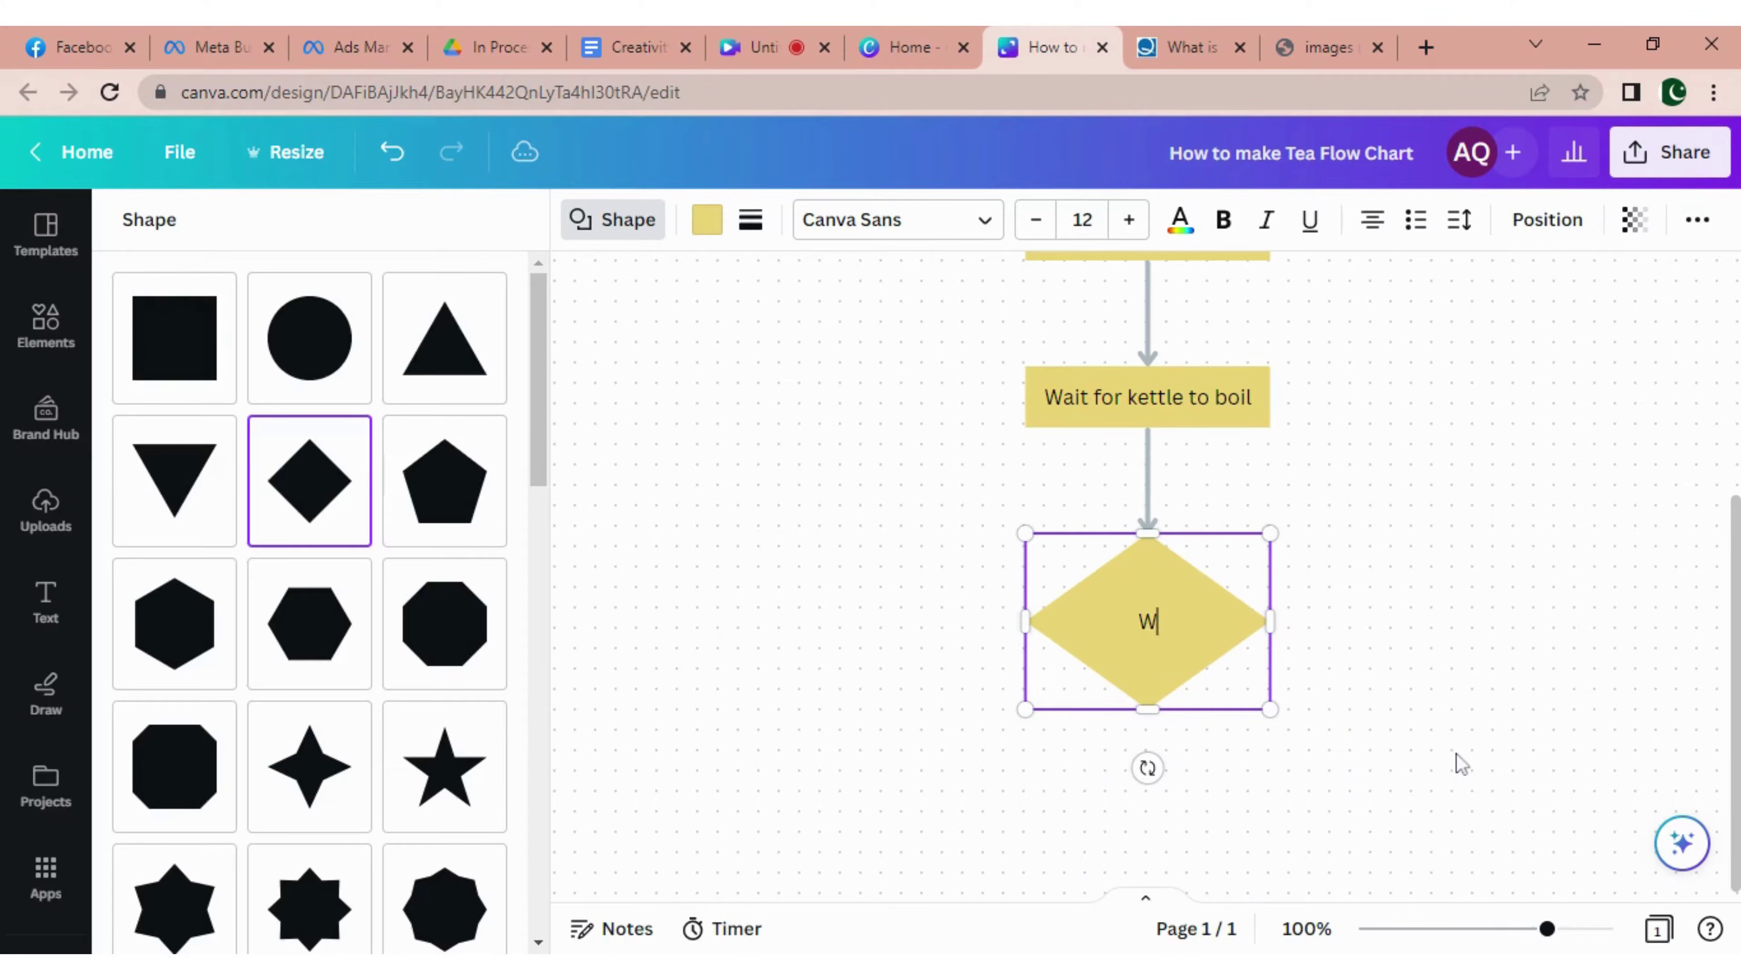
{"action": "type", "text": "ter boiled"}
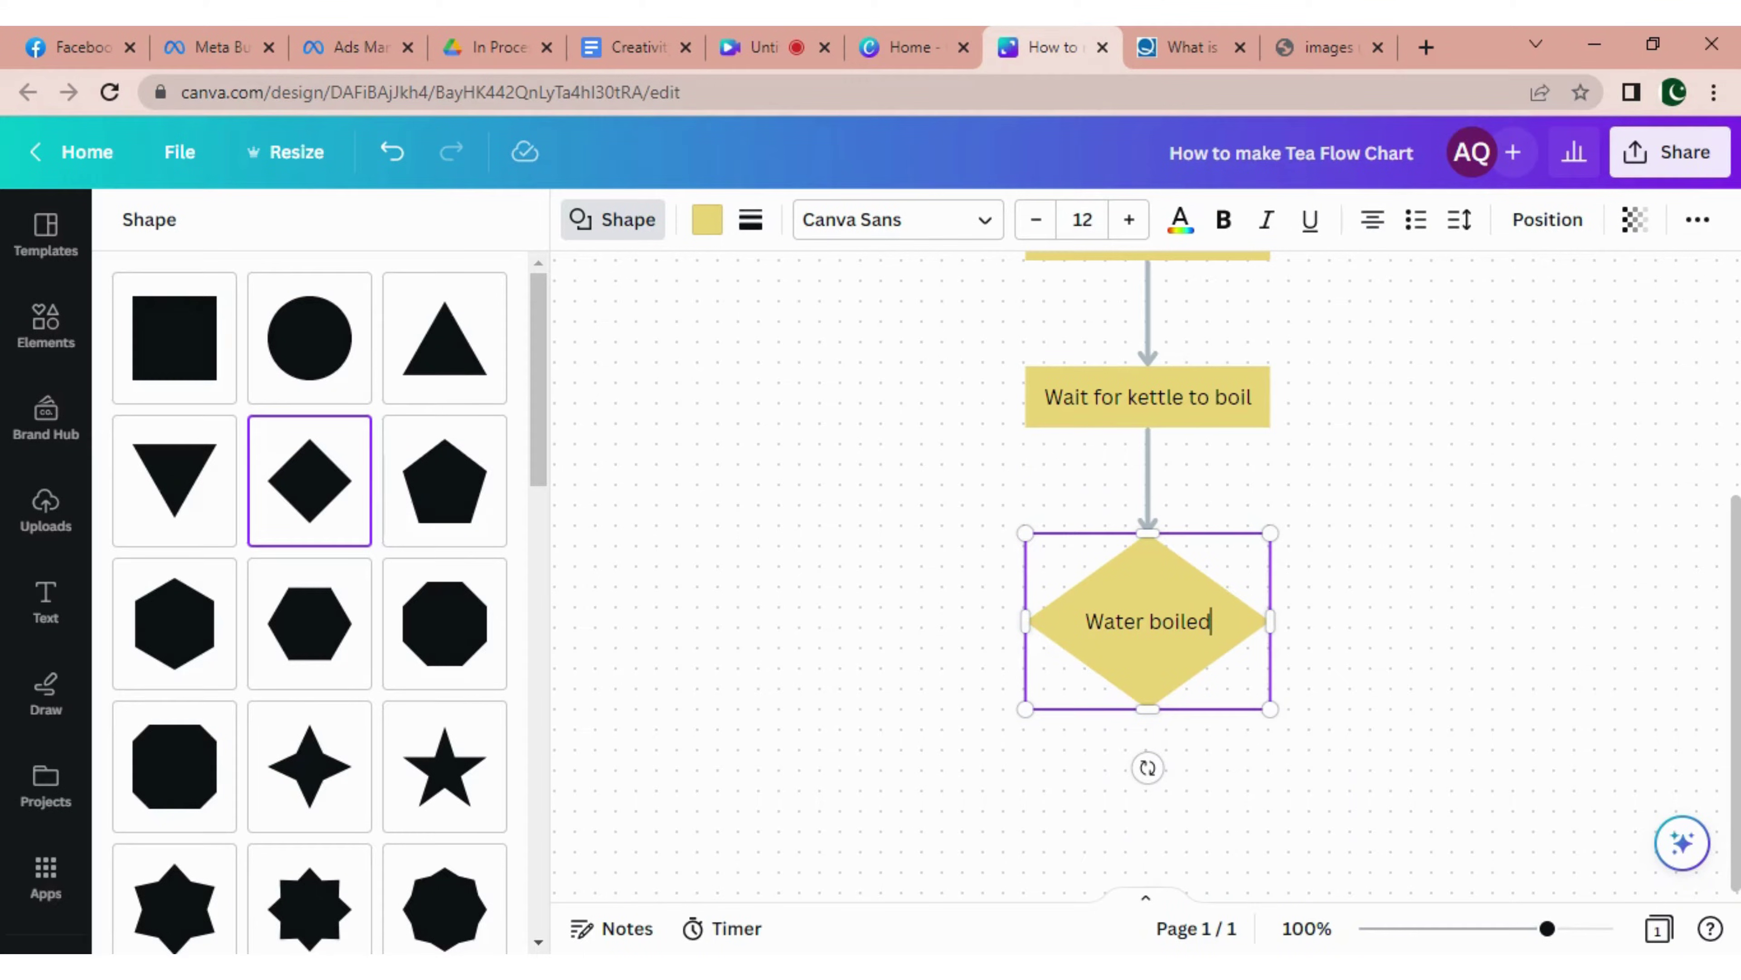
{"action": "left_click", "coordinate": [1288, 765]}
Branch a small rectangle, 130 wide, right of the diamond and label it 'Wait'.
{"action": "left_click", "coordinate": [1156, 679]}
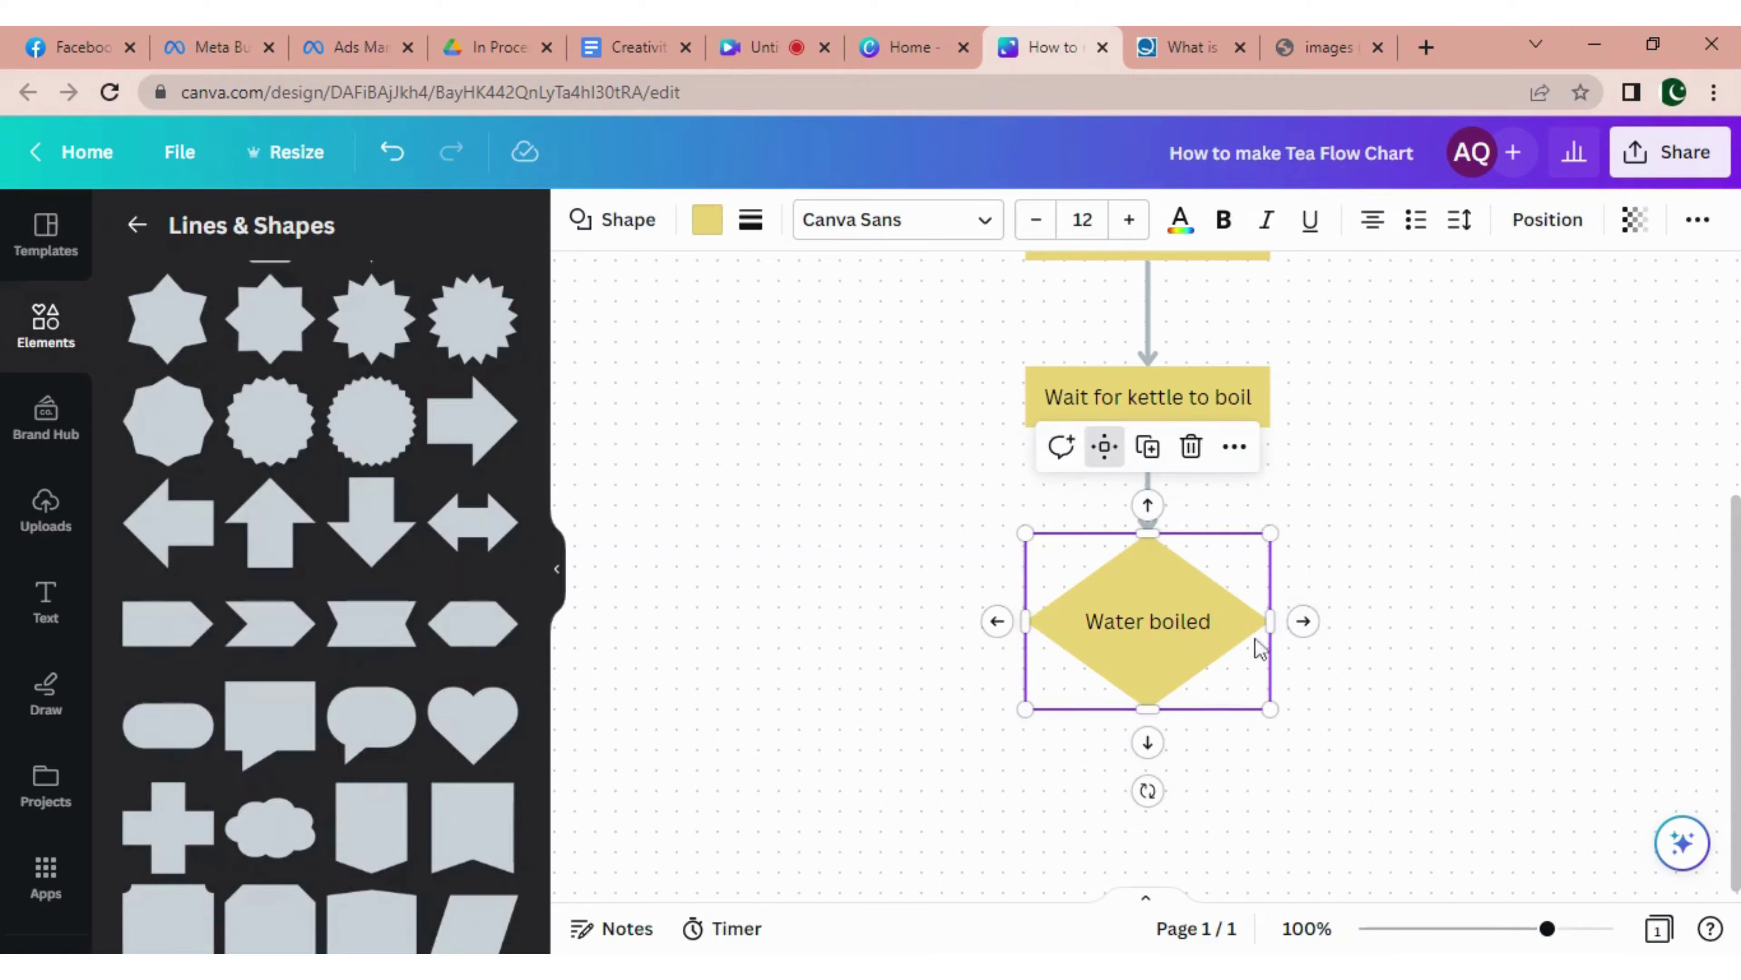
{"action": "left_click", "coordinate": [1303, 622]}
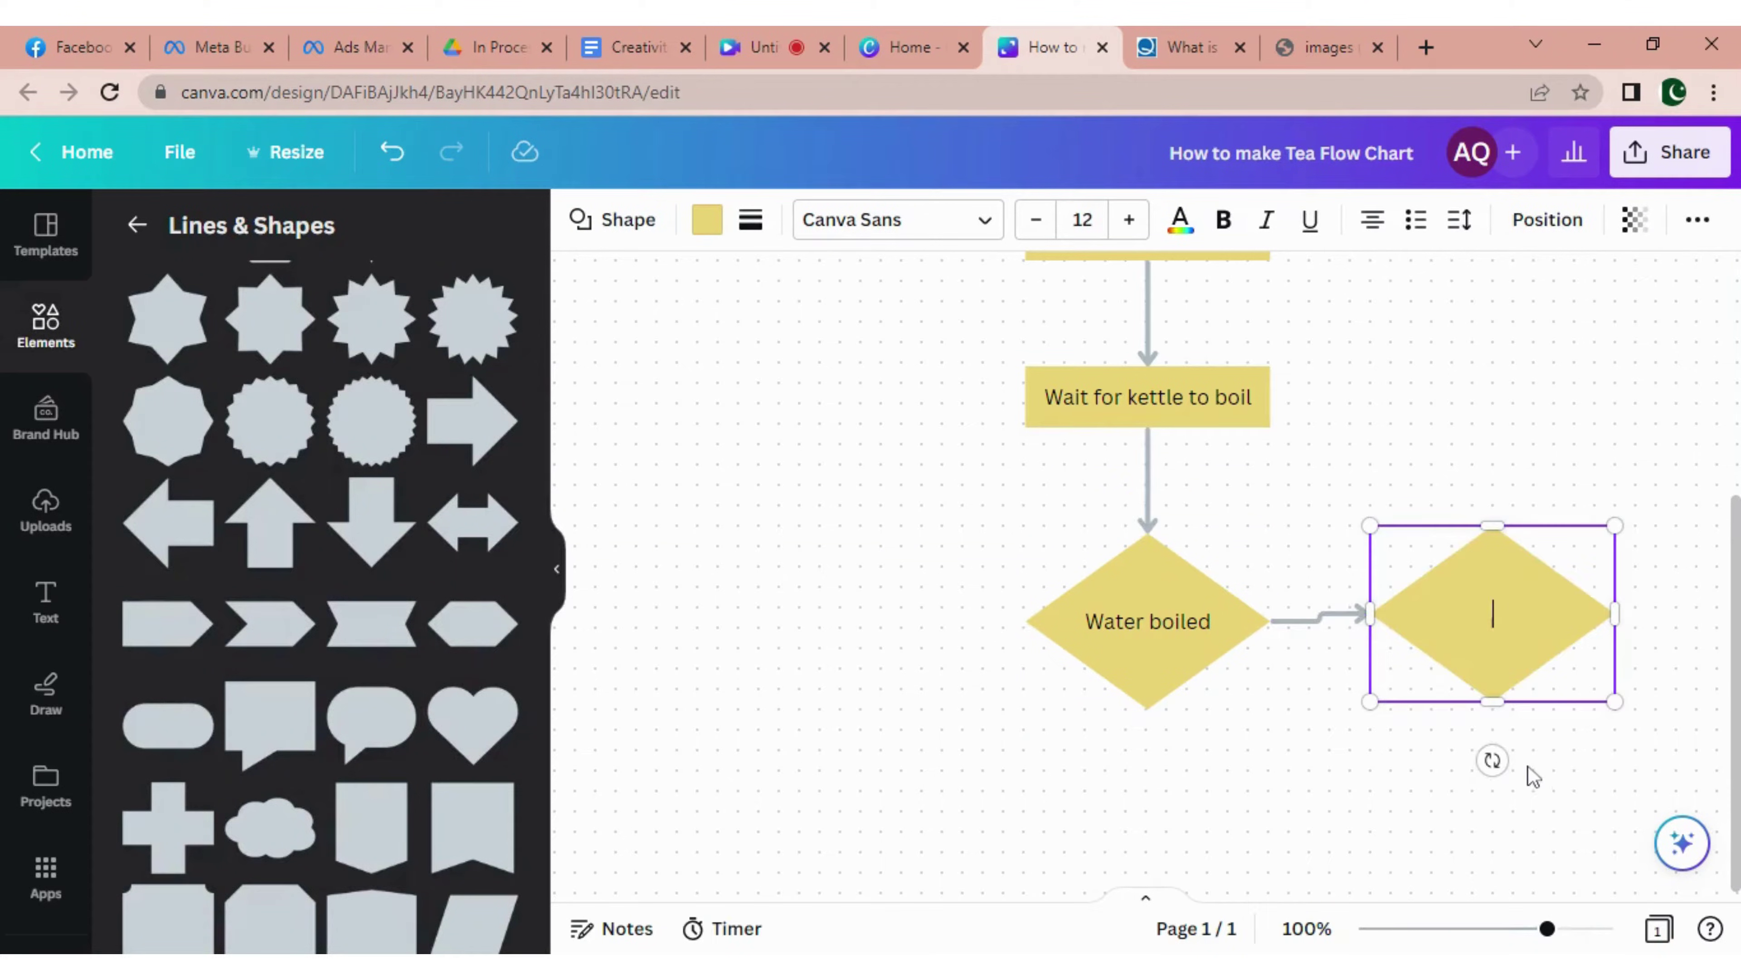
{"action": "left_click", "coordinate": [622, 223]}
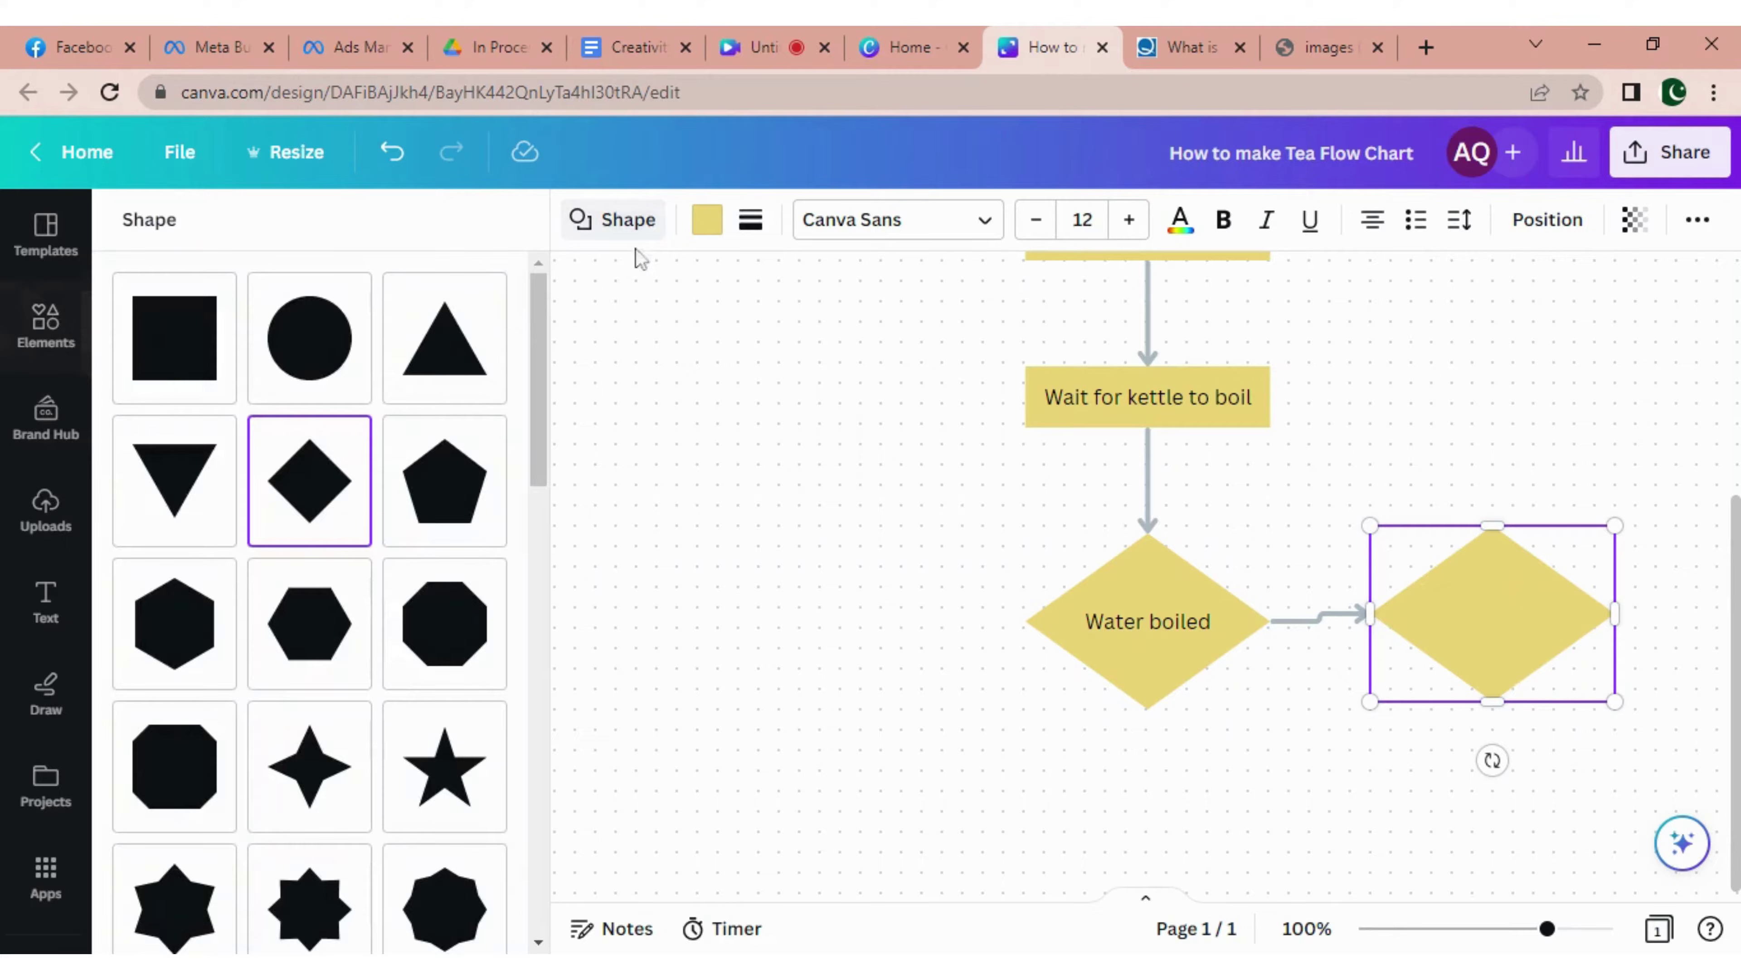
{"action": "left_click", "coordinate": [185, 357]}
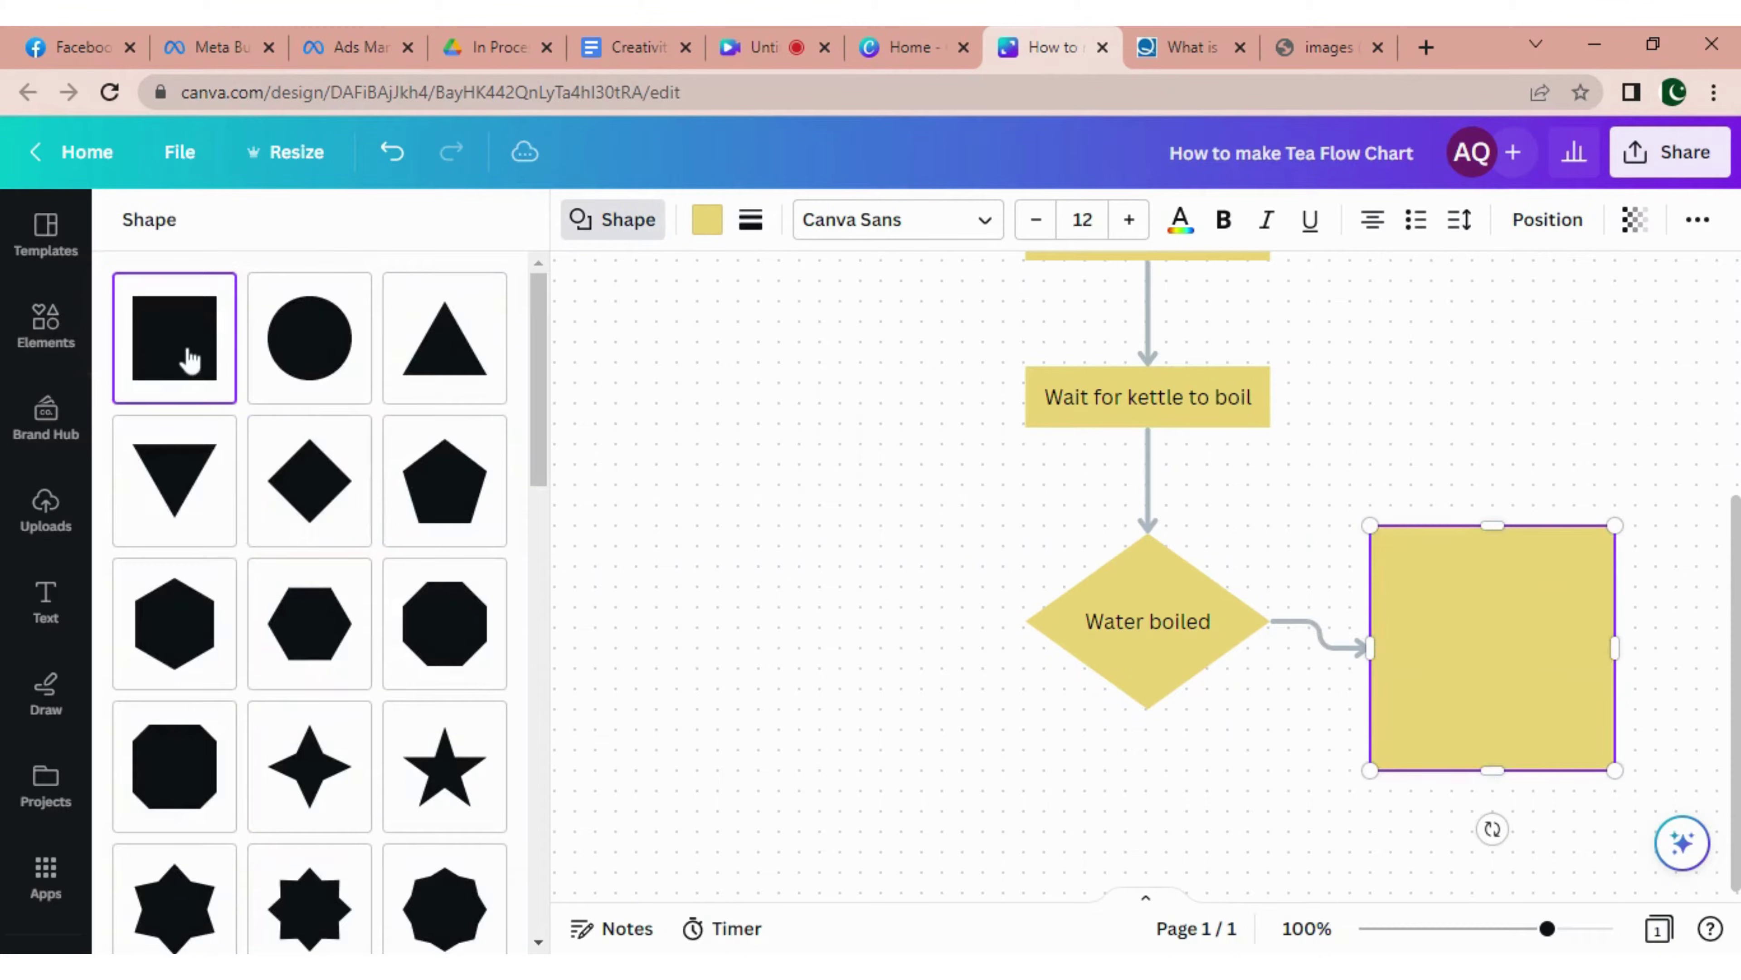
{"action": "left_click_drag", "start_coordinate": [1499, 764], "coordinate": [1544, 668]}
{"action": "left_click_drag", "start_coordinate": [1501, 527], "coordinate": [1499, 586]}
{"action": "left_click_drag", "start_coordinate": [1485, 666], "coordinate": [1540, 713]}
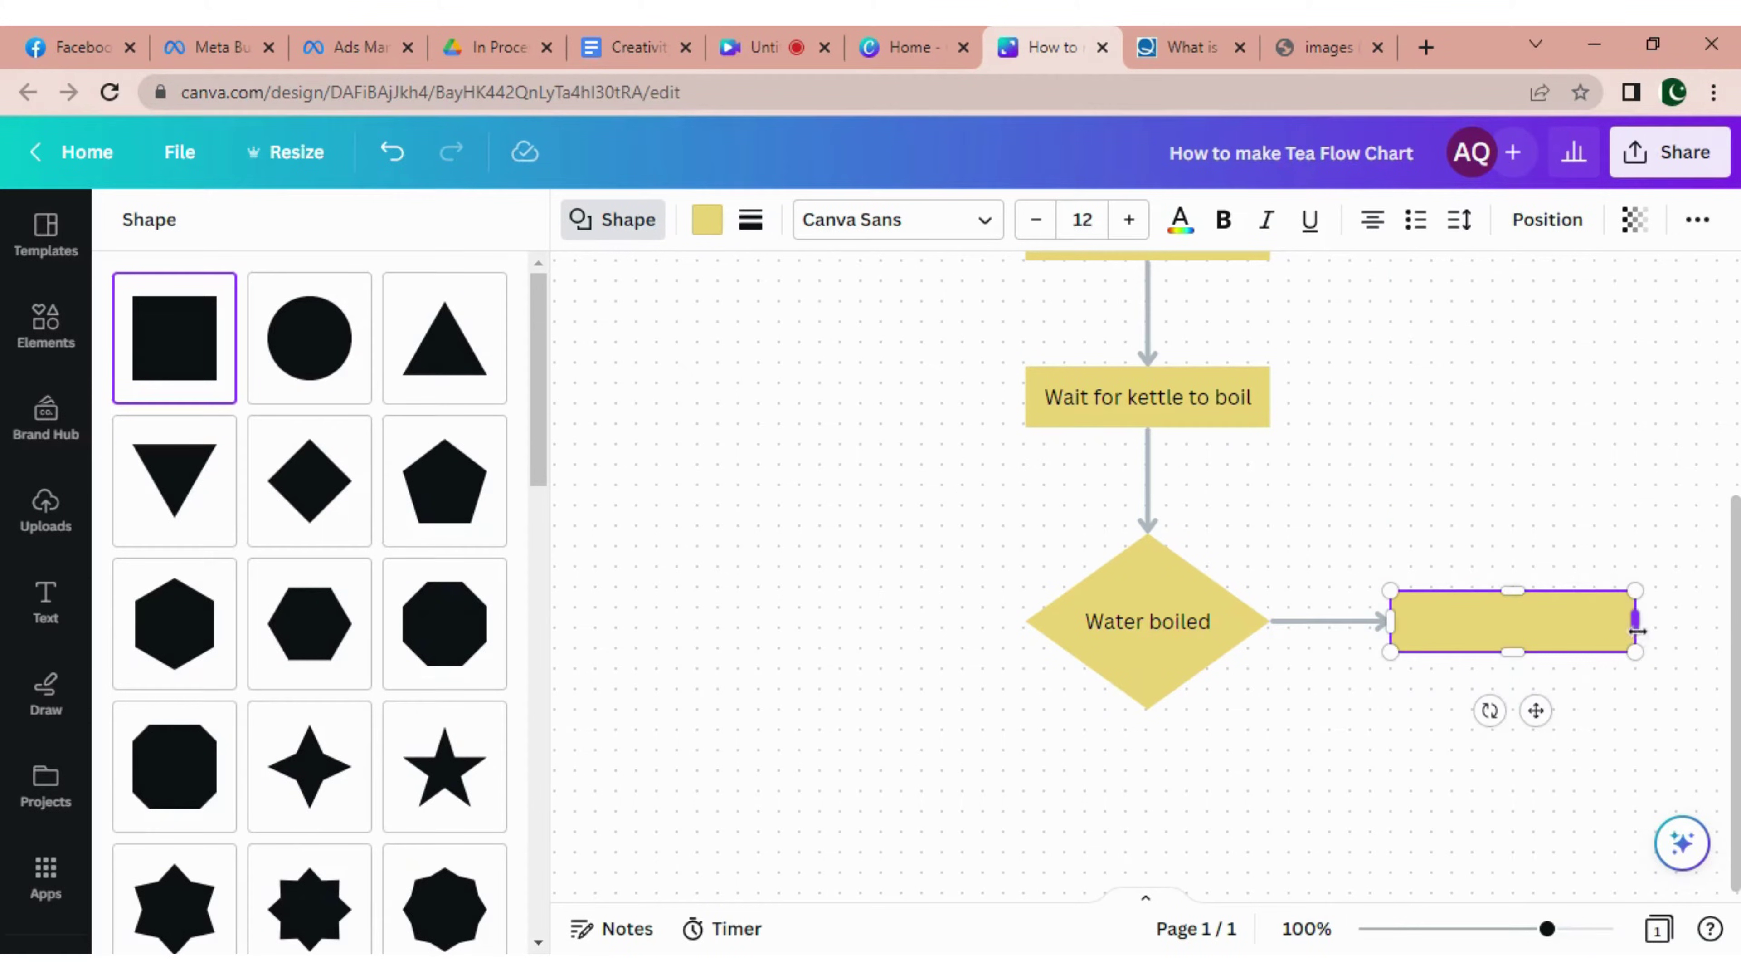
{"action": "left_click_drag", "start_coordinate": [1633, 621], "coordinate": [1559, 632]}
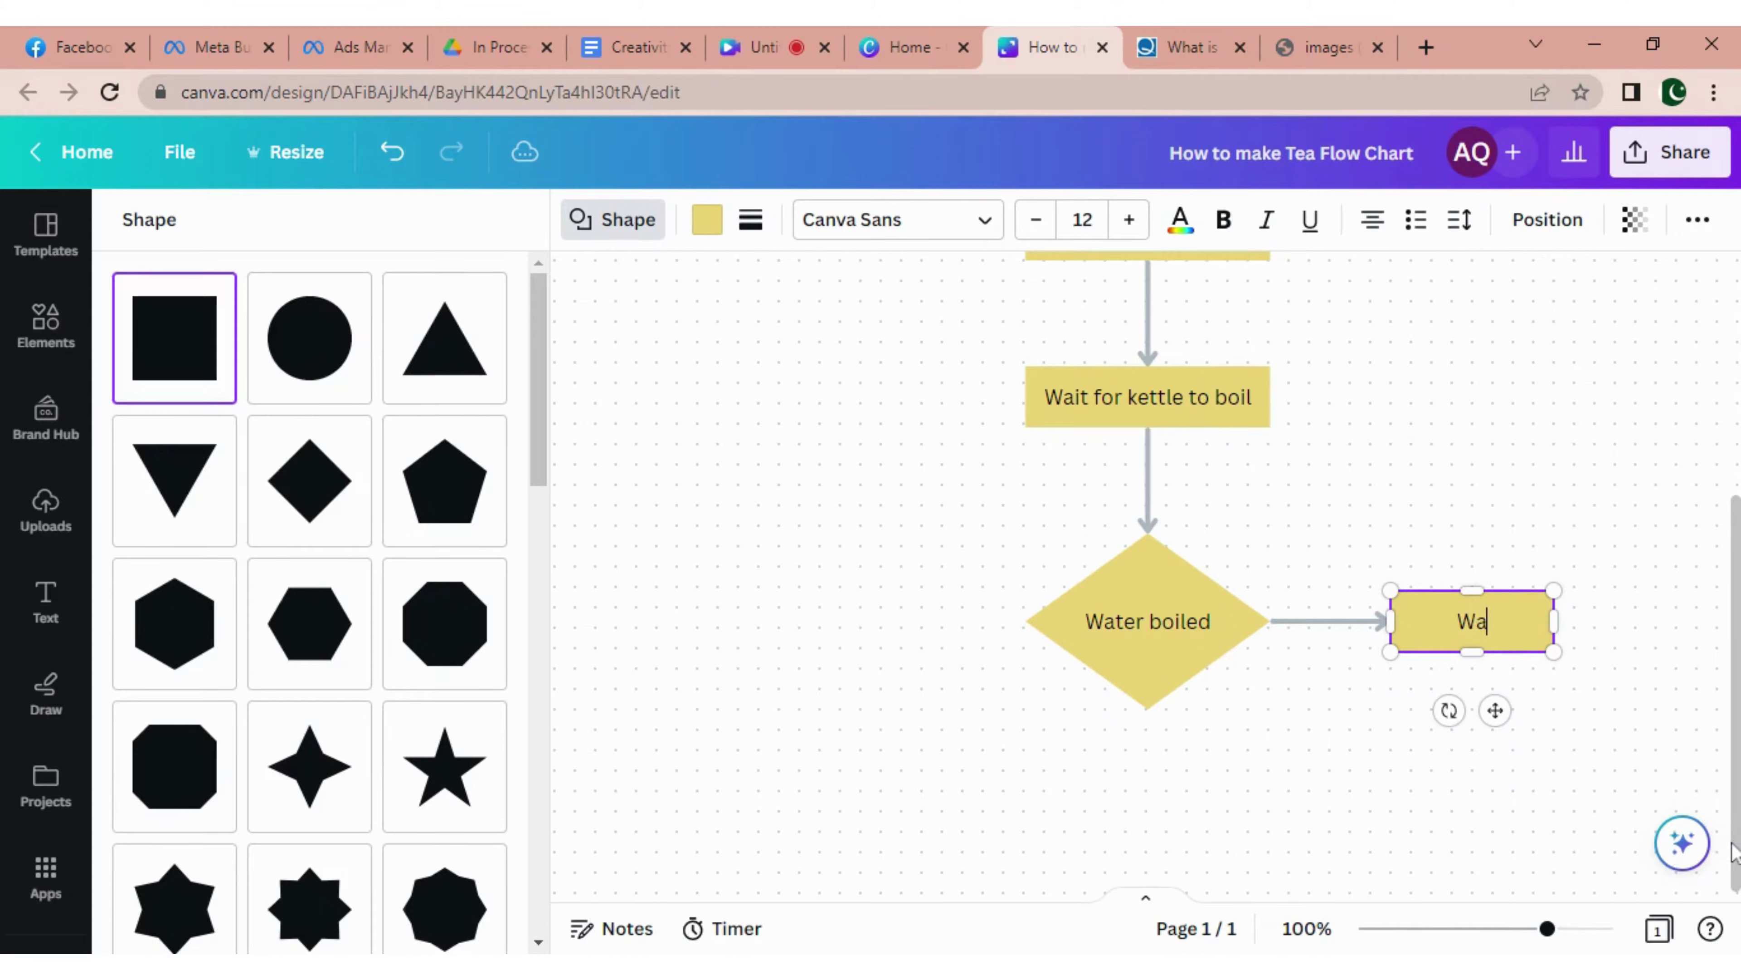
{"action": "type", "text": "it"}
Draw an elbowed arrow from the 'Wait' box back to 'Wait for kettle to boil'.
{"action": "left_click", "coordinate": [955, 633]}
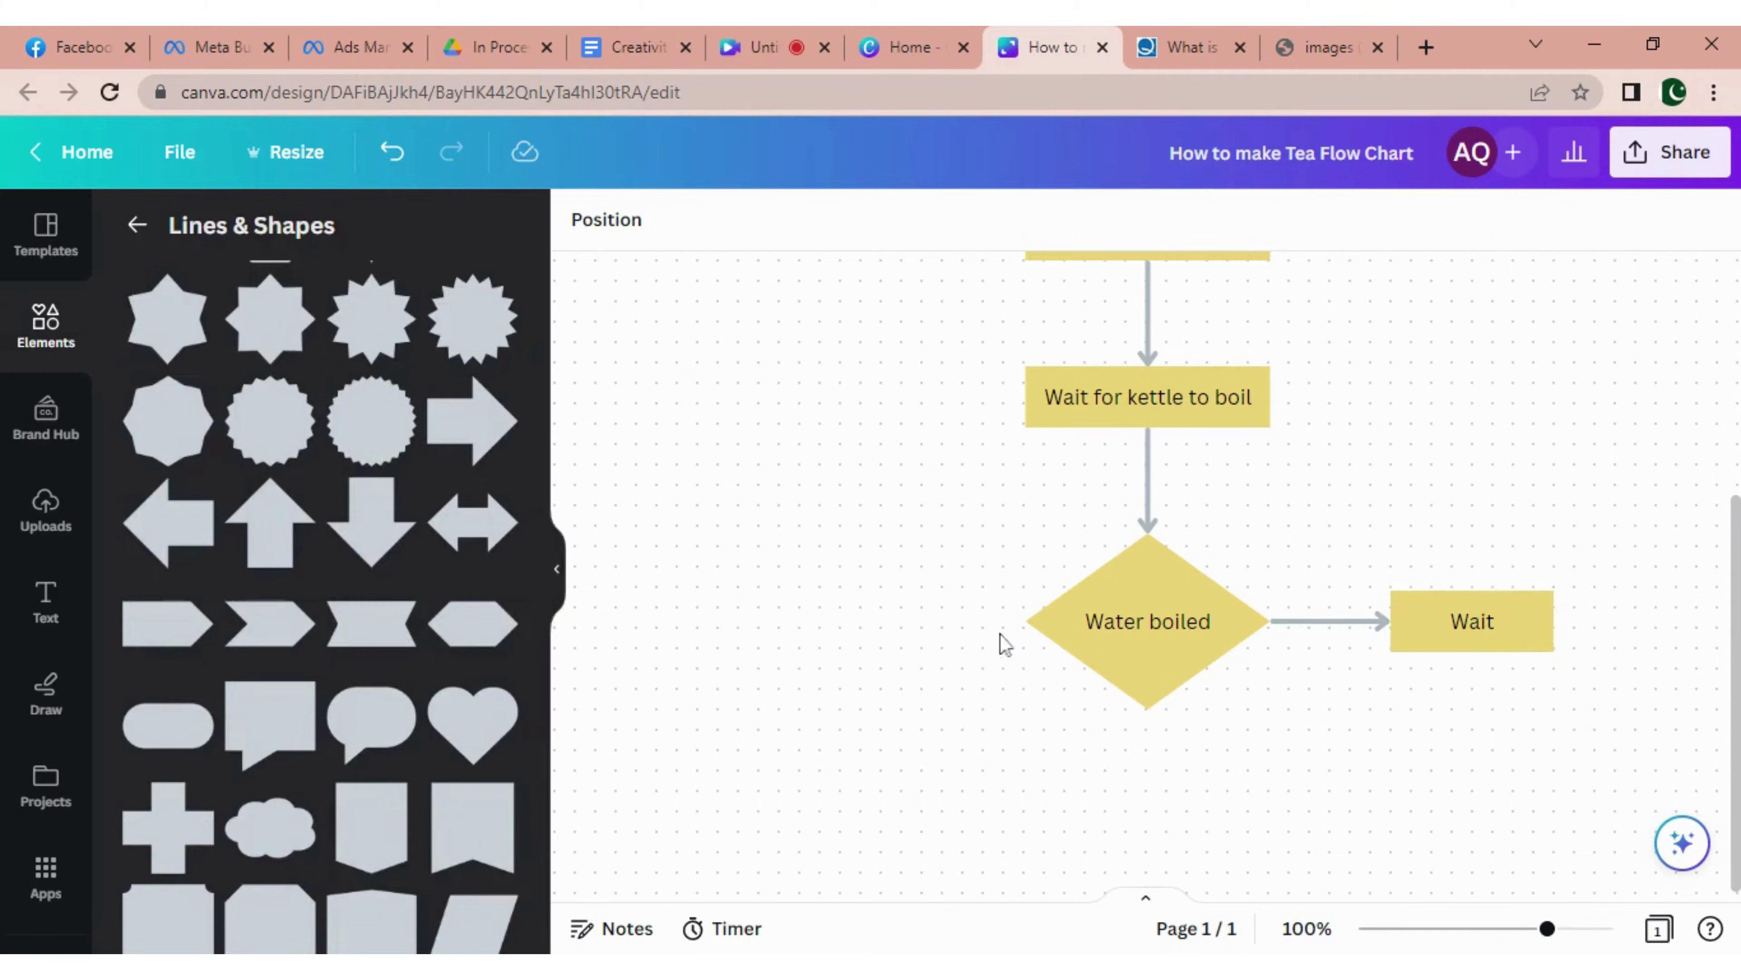
{"action": "scroll", "coordinate": [376, 549], "scroll_direction": "up", "scroll_amount": 5}
{"action": "scroll", "coordinate": [375, 548], "scroll_direction": "up", "scroll_amount": 3}
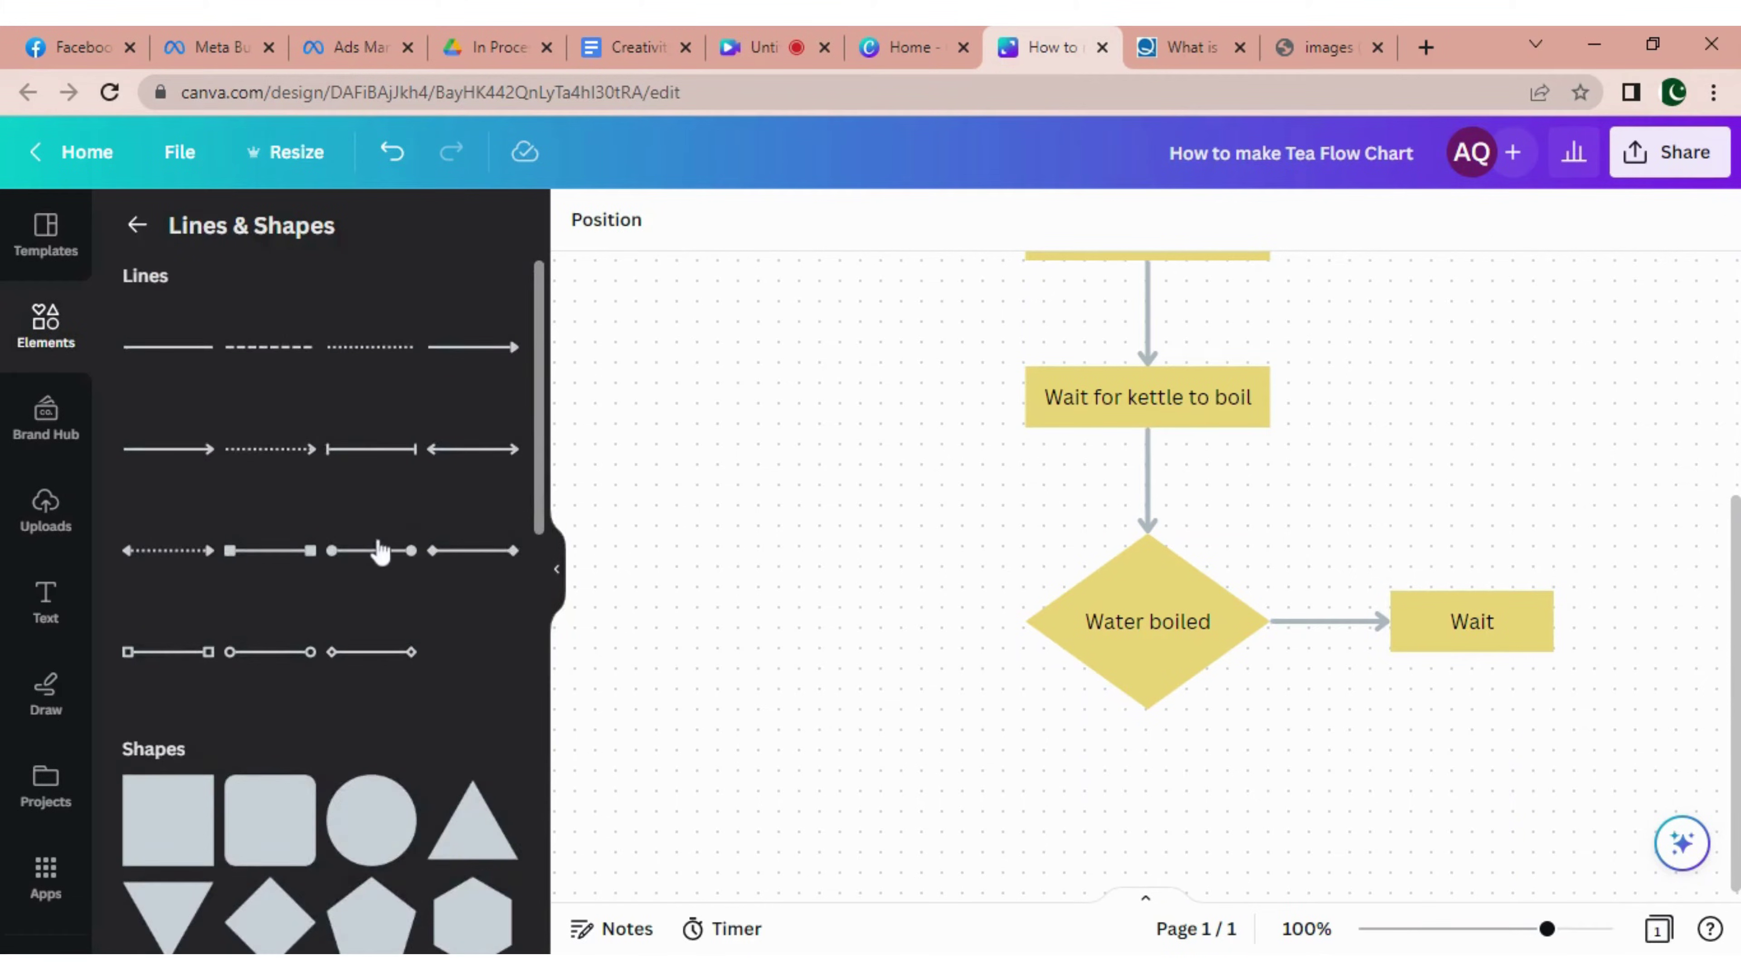
{"action": "left_click", "coordinate": [473, 347]}
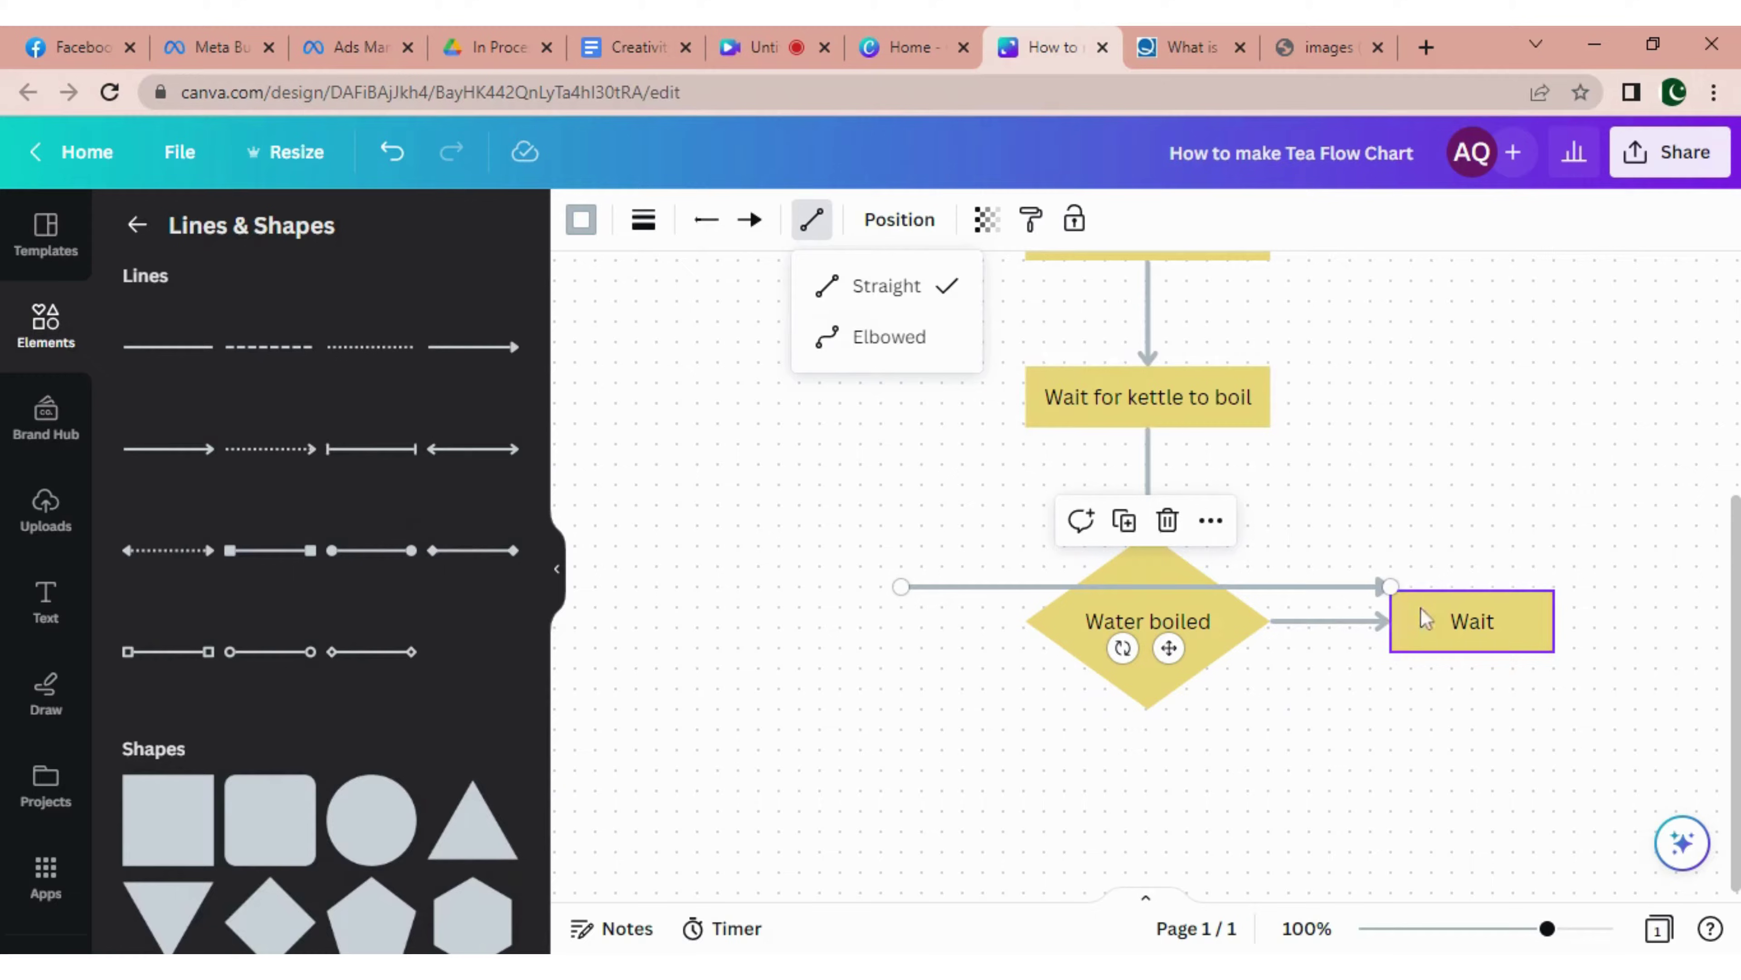
{"action": "left_click_drag", "start_coordinate": [1391, 587], "coordinate": [1271, 415]}
{"action": "left_click_drag", "start_coordinate": [901, 587], "coordinate": [1472, 590]}
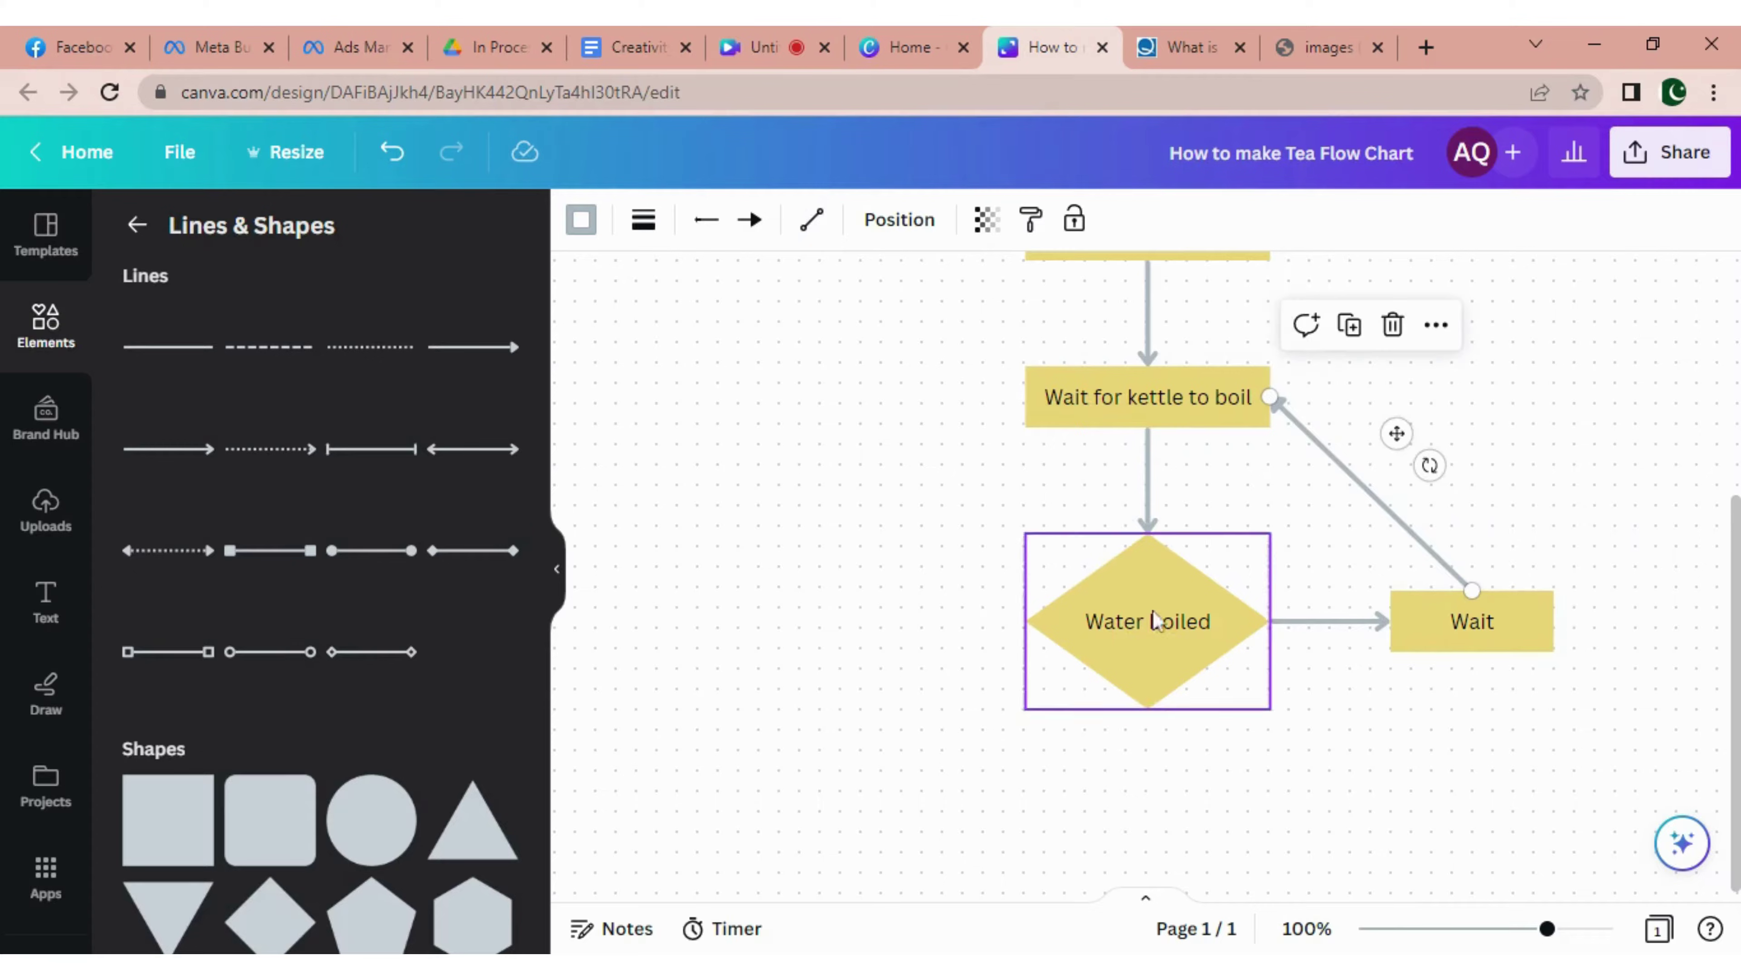
{"action": "left_click", "coordinate": [815, 228]}
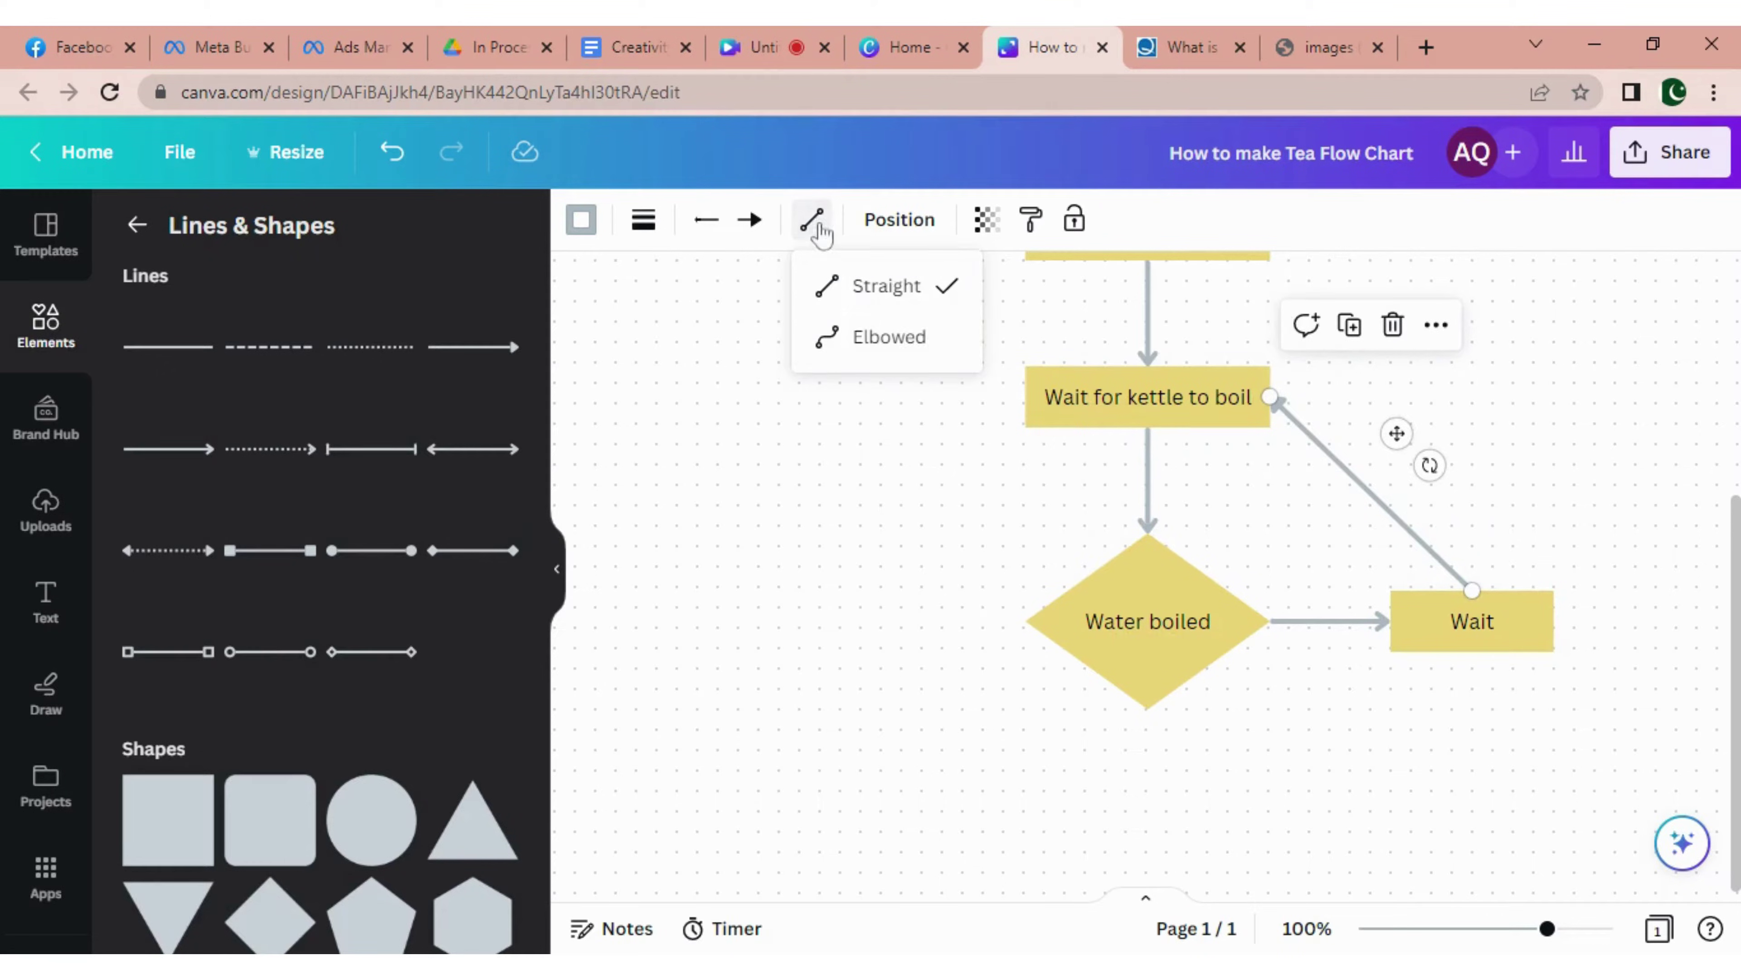
{"action": "left_click", "coordinate": [895, 343]}
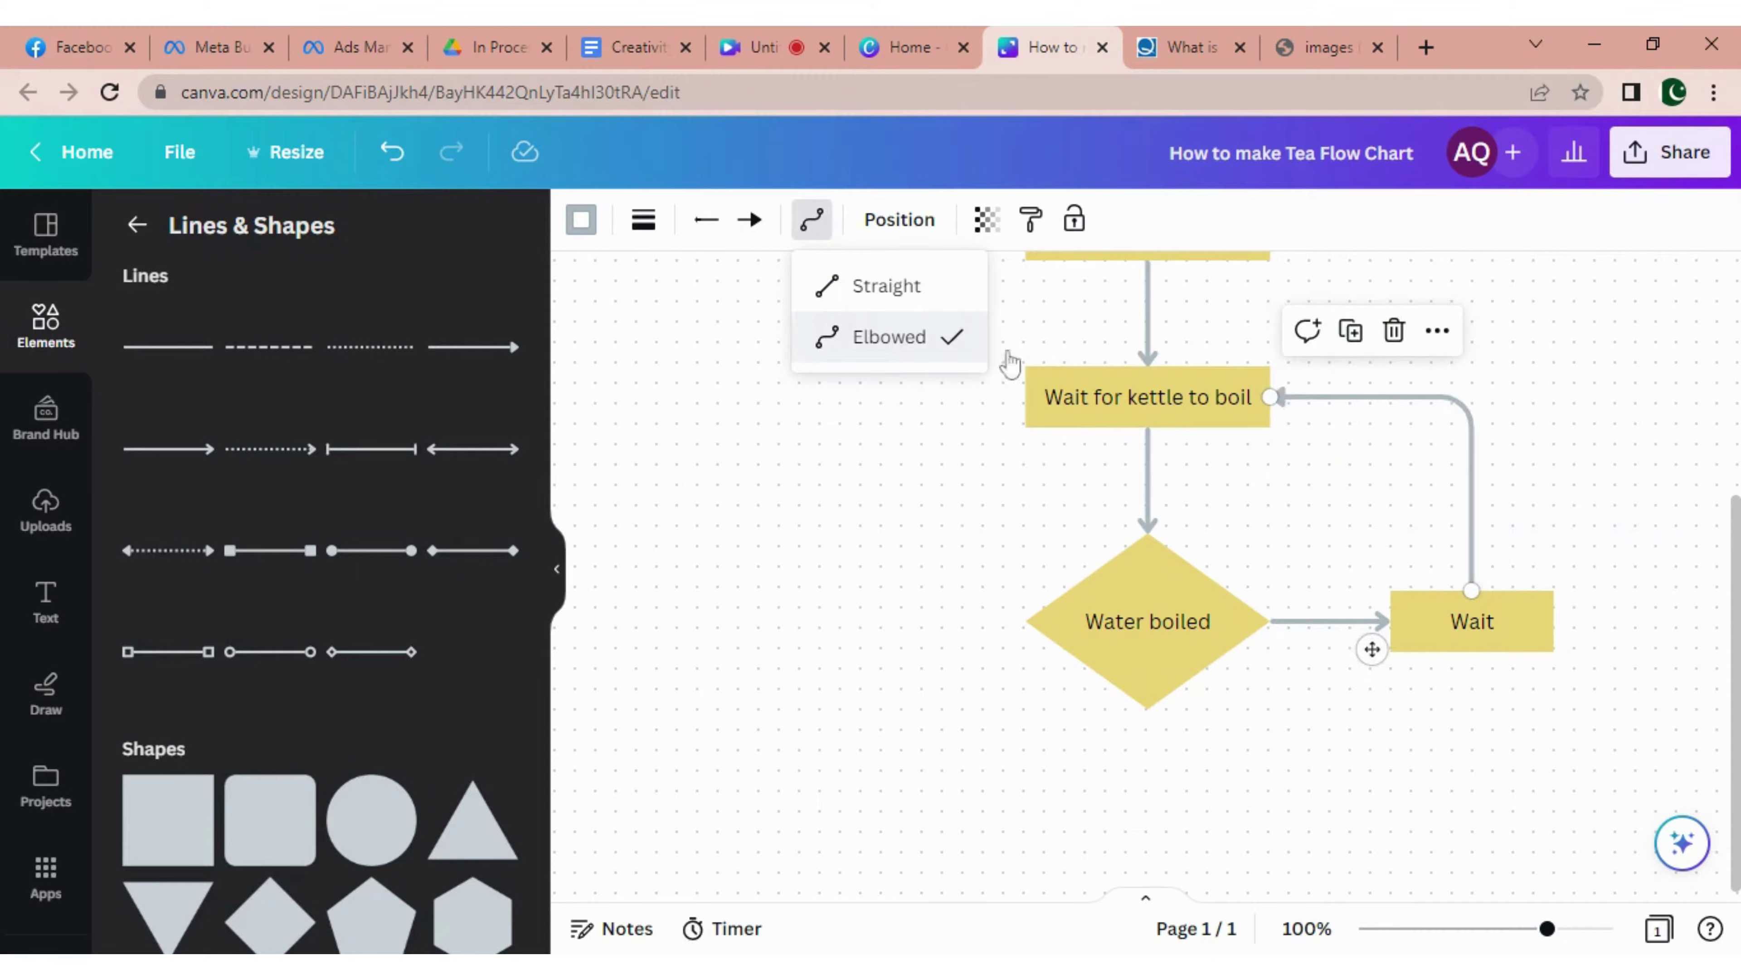
{"action": "left_click", "coordinate": [1364, 751]}
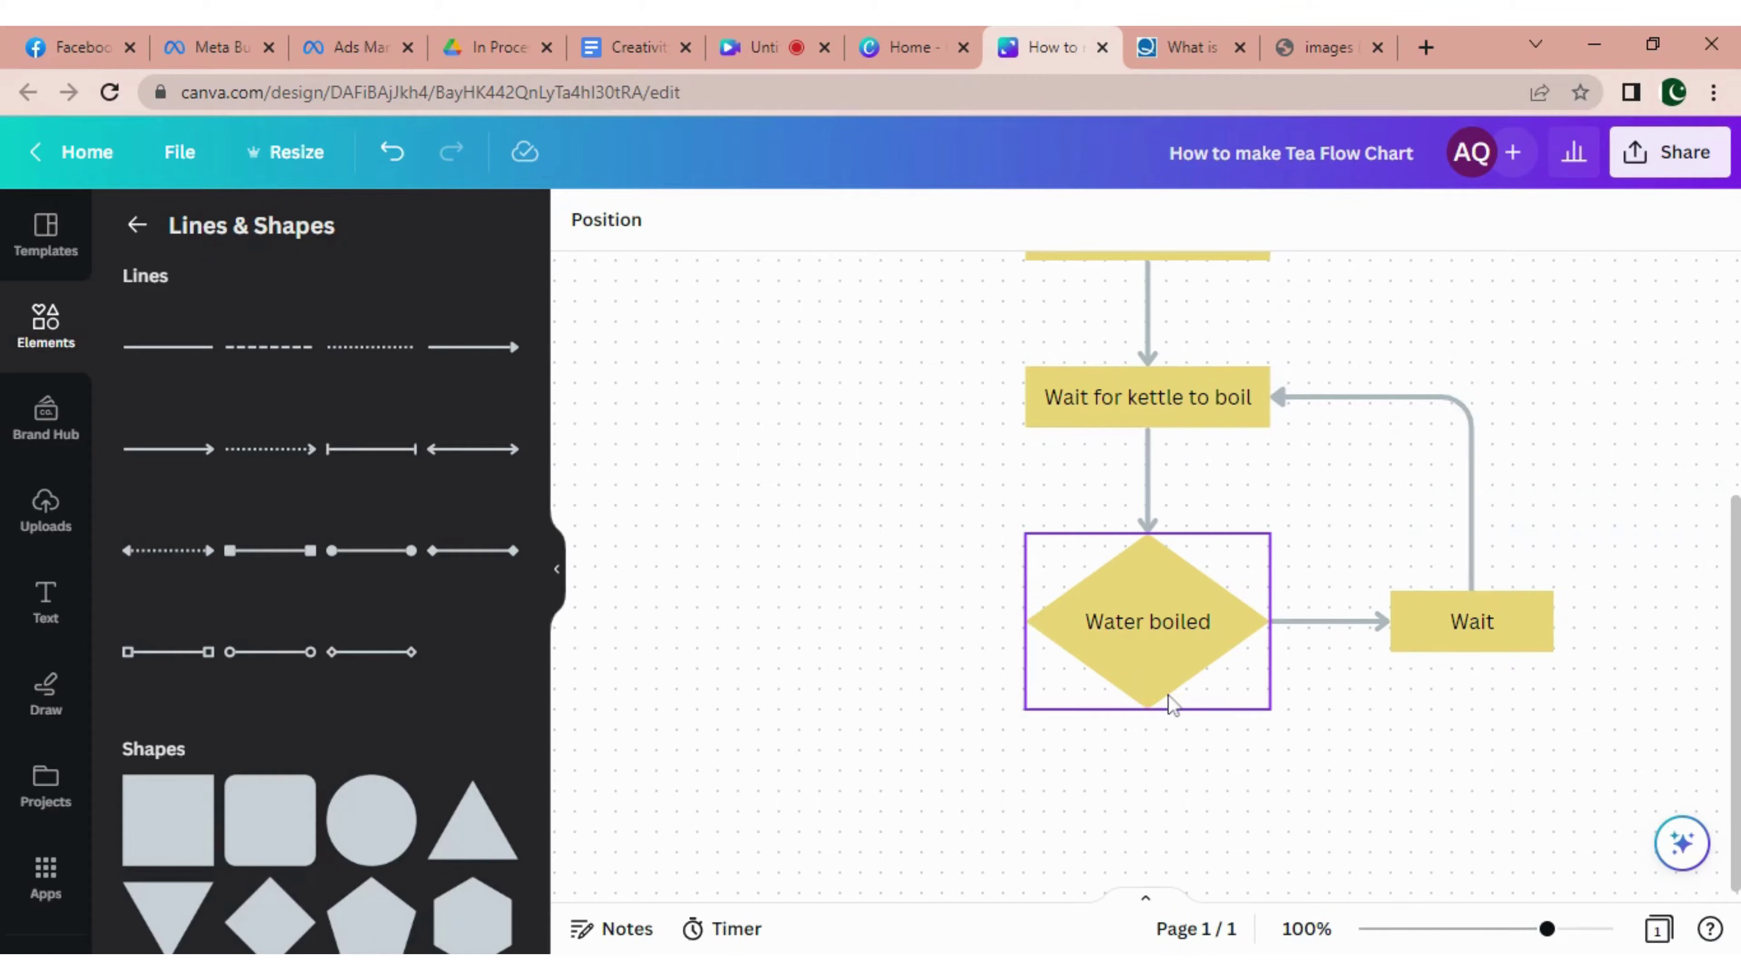
{"action": "left_click", "coordinate": [1176, 669]}
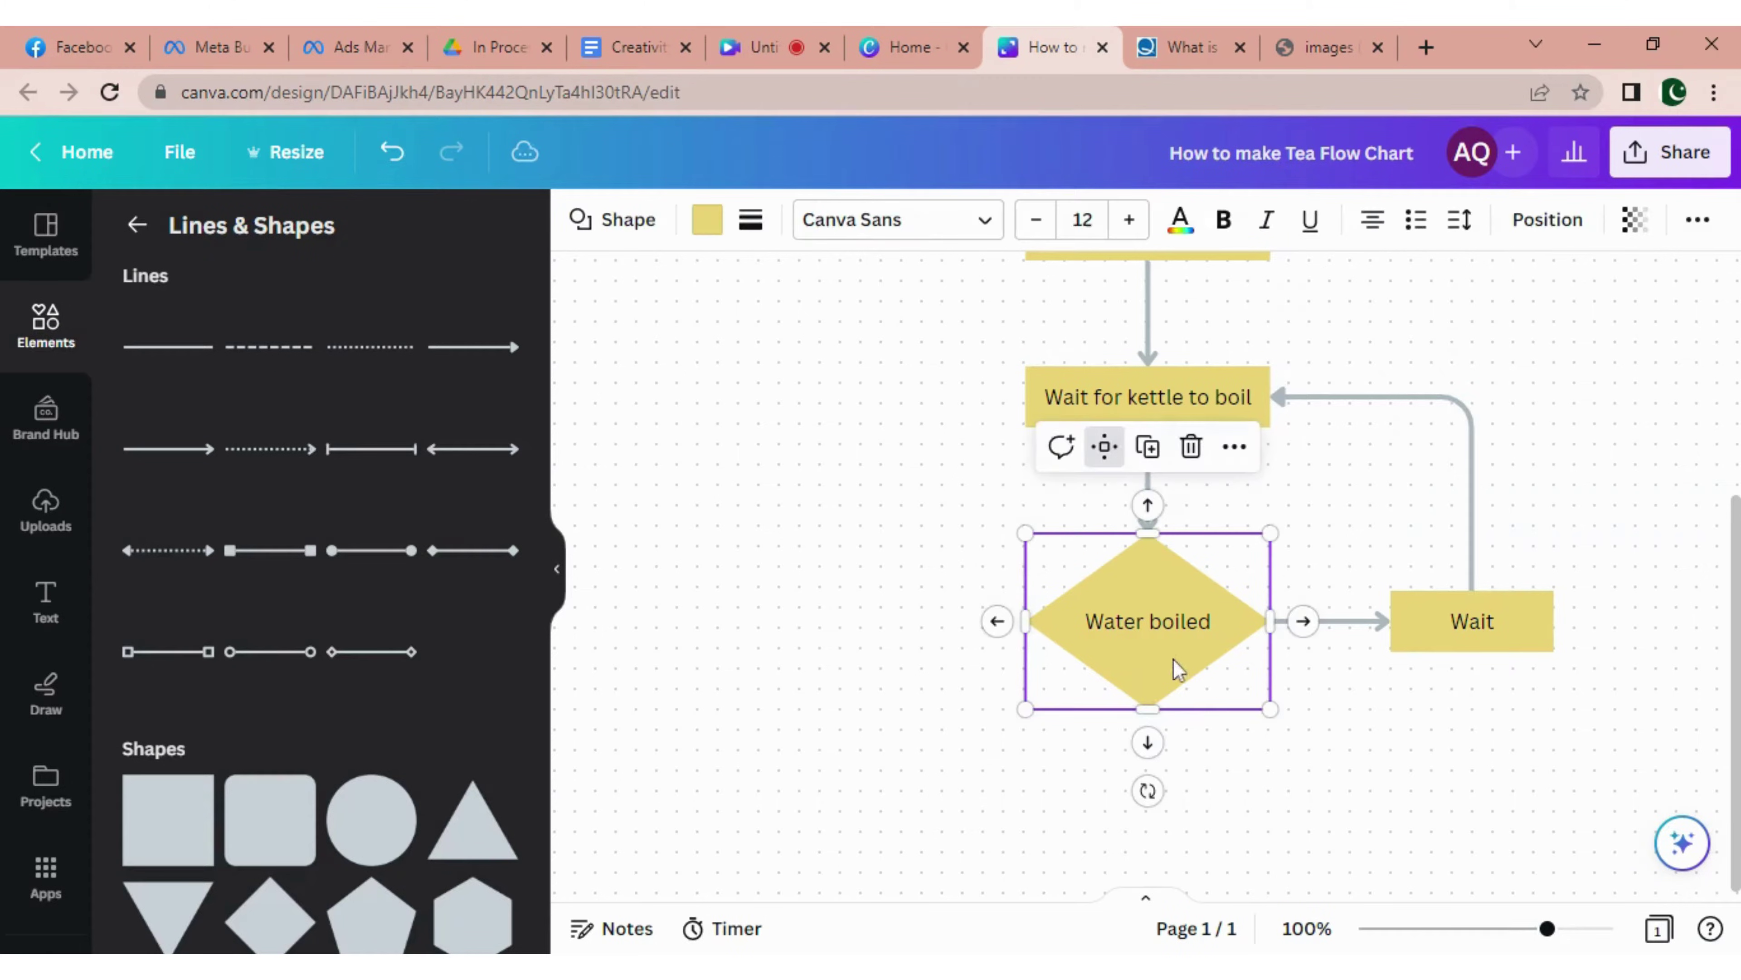
Add a flat rectangle below the diamond labelled 'Pour water on teabag in cup'.
{"action": "left_click", "coordinate": [1147, 742]}
{"action": "scroll", "coordinate": [1338, 764], "scroll_direction": "down", "scroll_amount": 2}
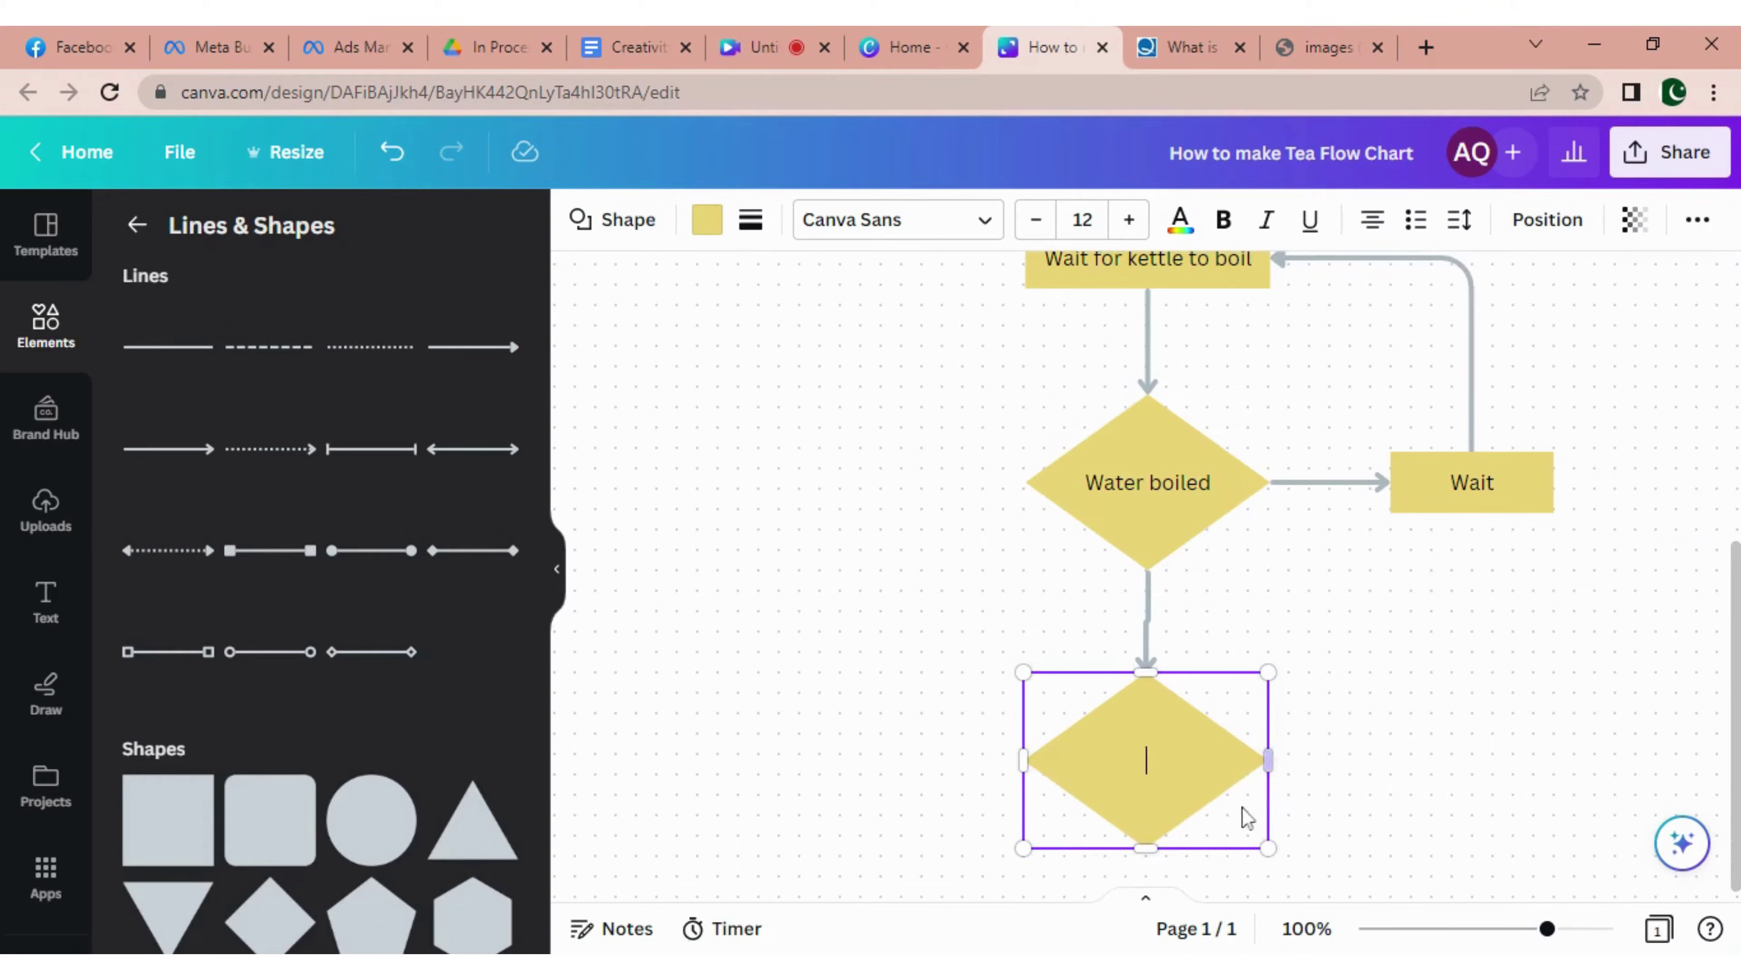
{"action": "left_click", "coordinate": [1182, 806]}
{"action": "left_click_drag", "start_coordinate": [1181, 805], "coordinate": [1184, 802]}
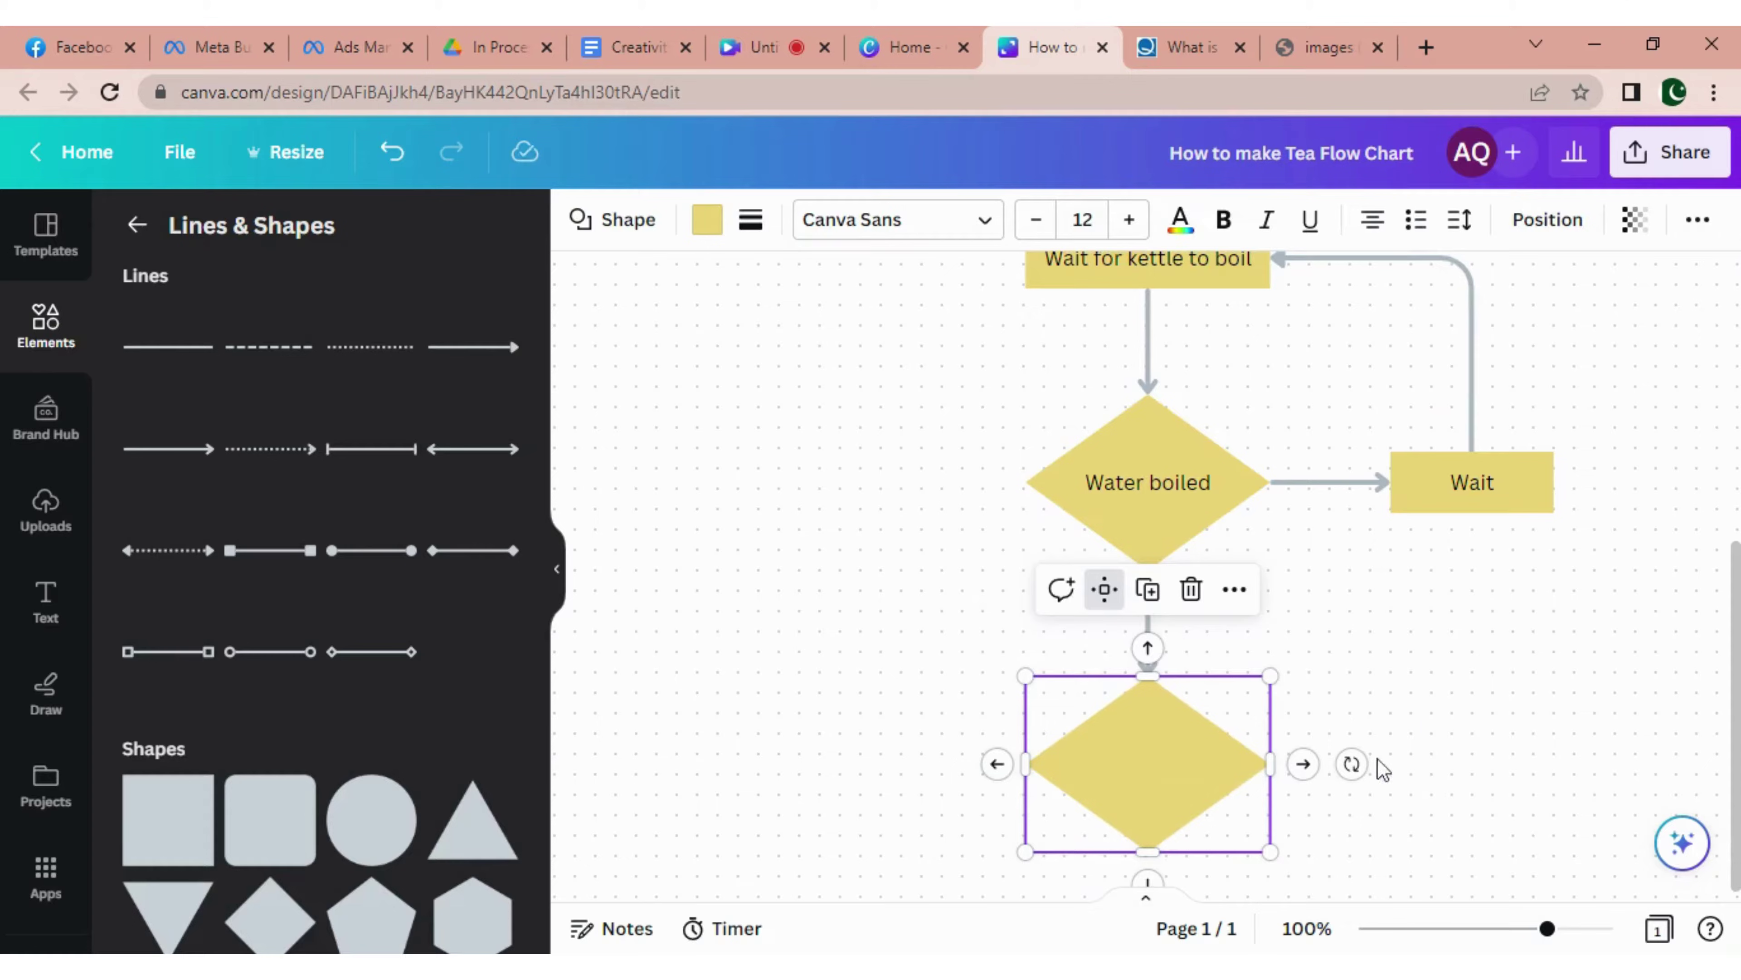
{"action": "left_click", "coordinate": [646, 225]}
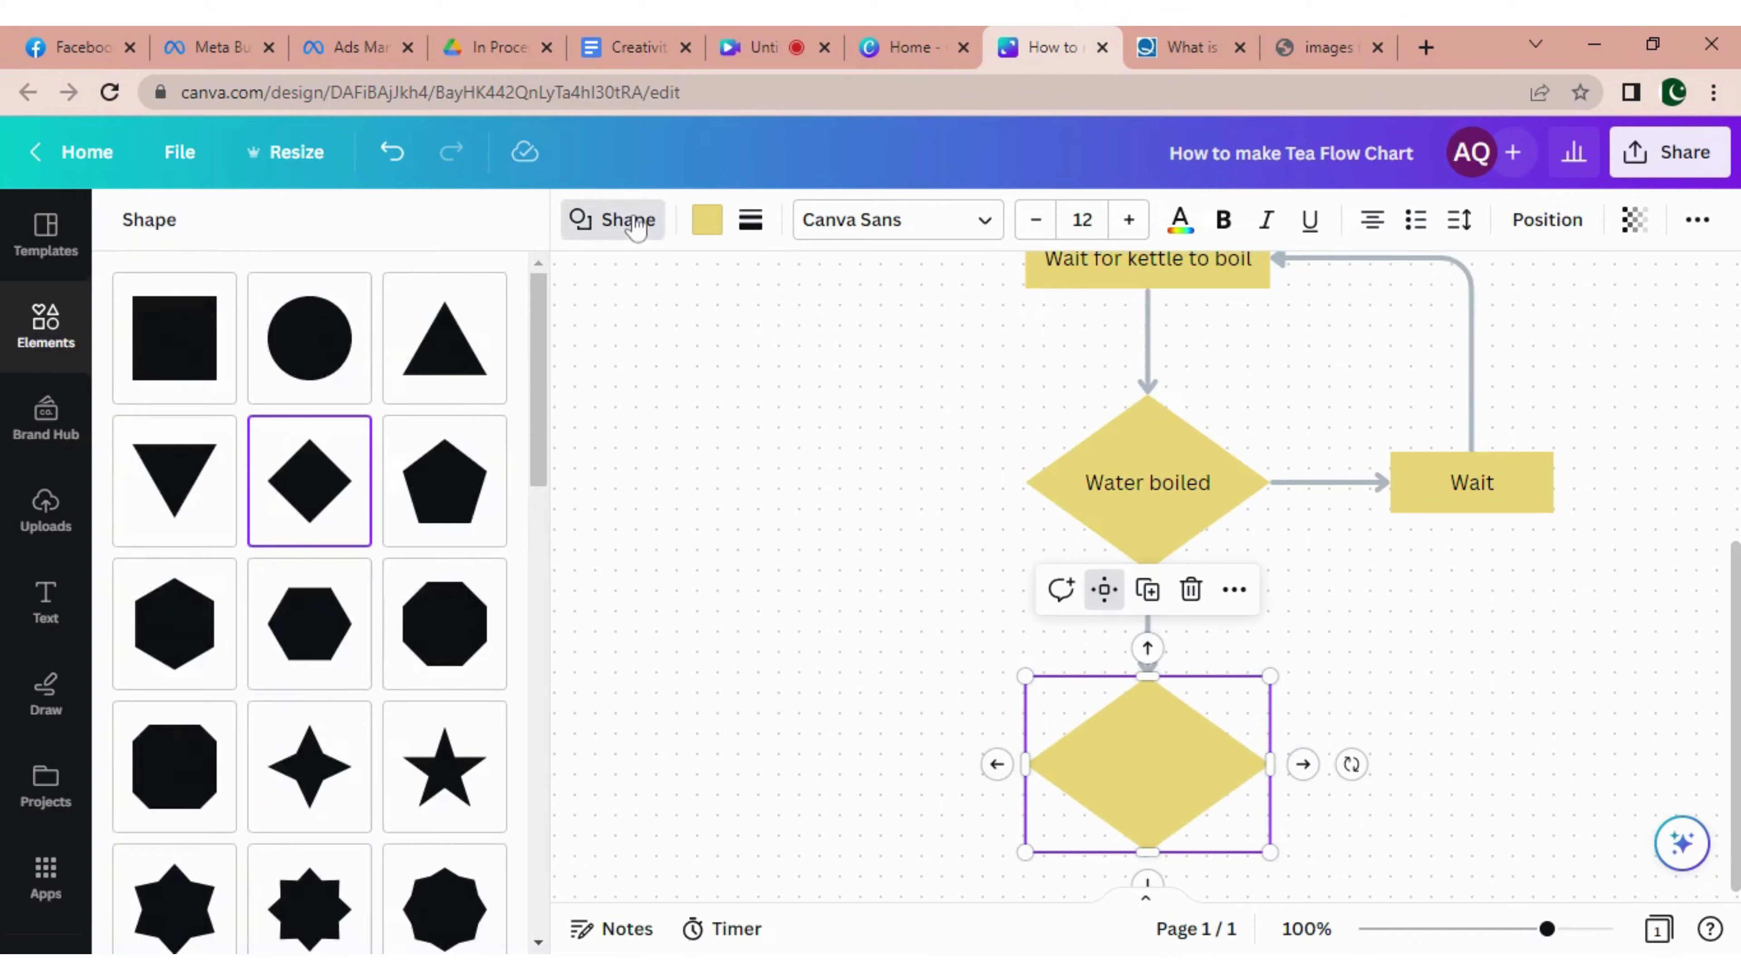
{"action": "left_click", "coordinate": [179, 379]}
{"action": "scroll", "coordinate": [1341, 672], "scroll_direction": "down", "scroll_amount": 3}
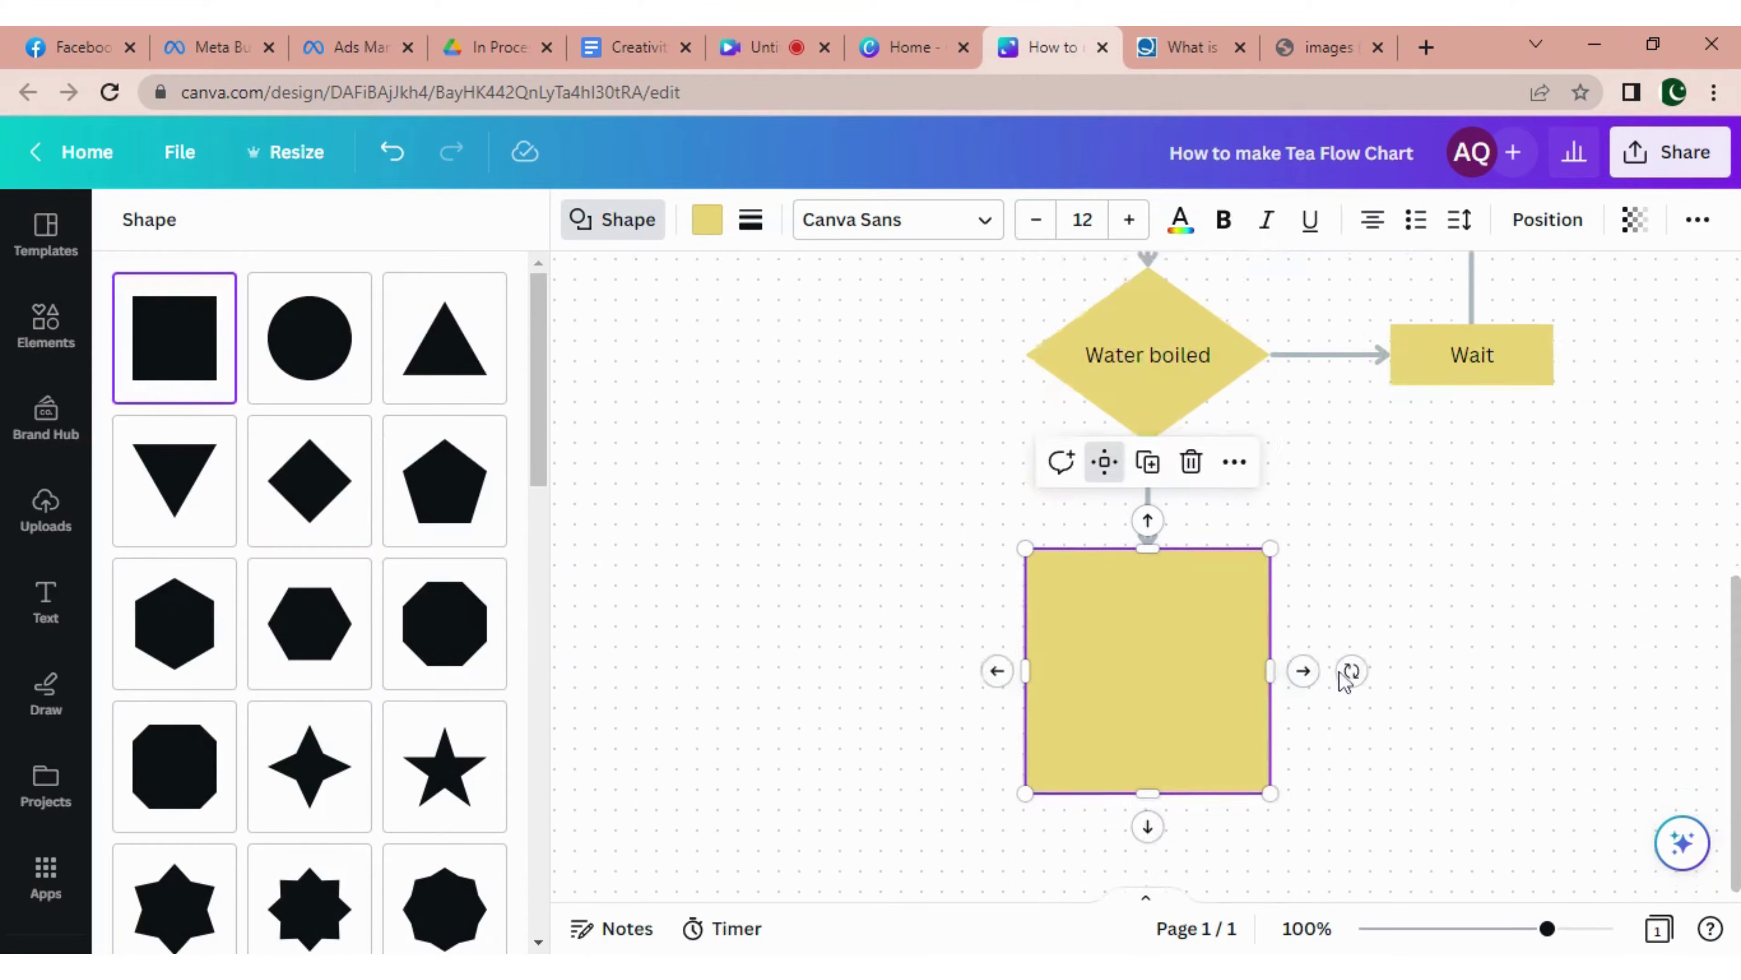
{"action": "left_click_drag", "start_coordinate": [1149, 665], "coordinate": [1172, 478]}
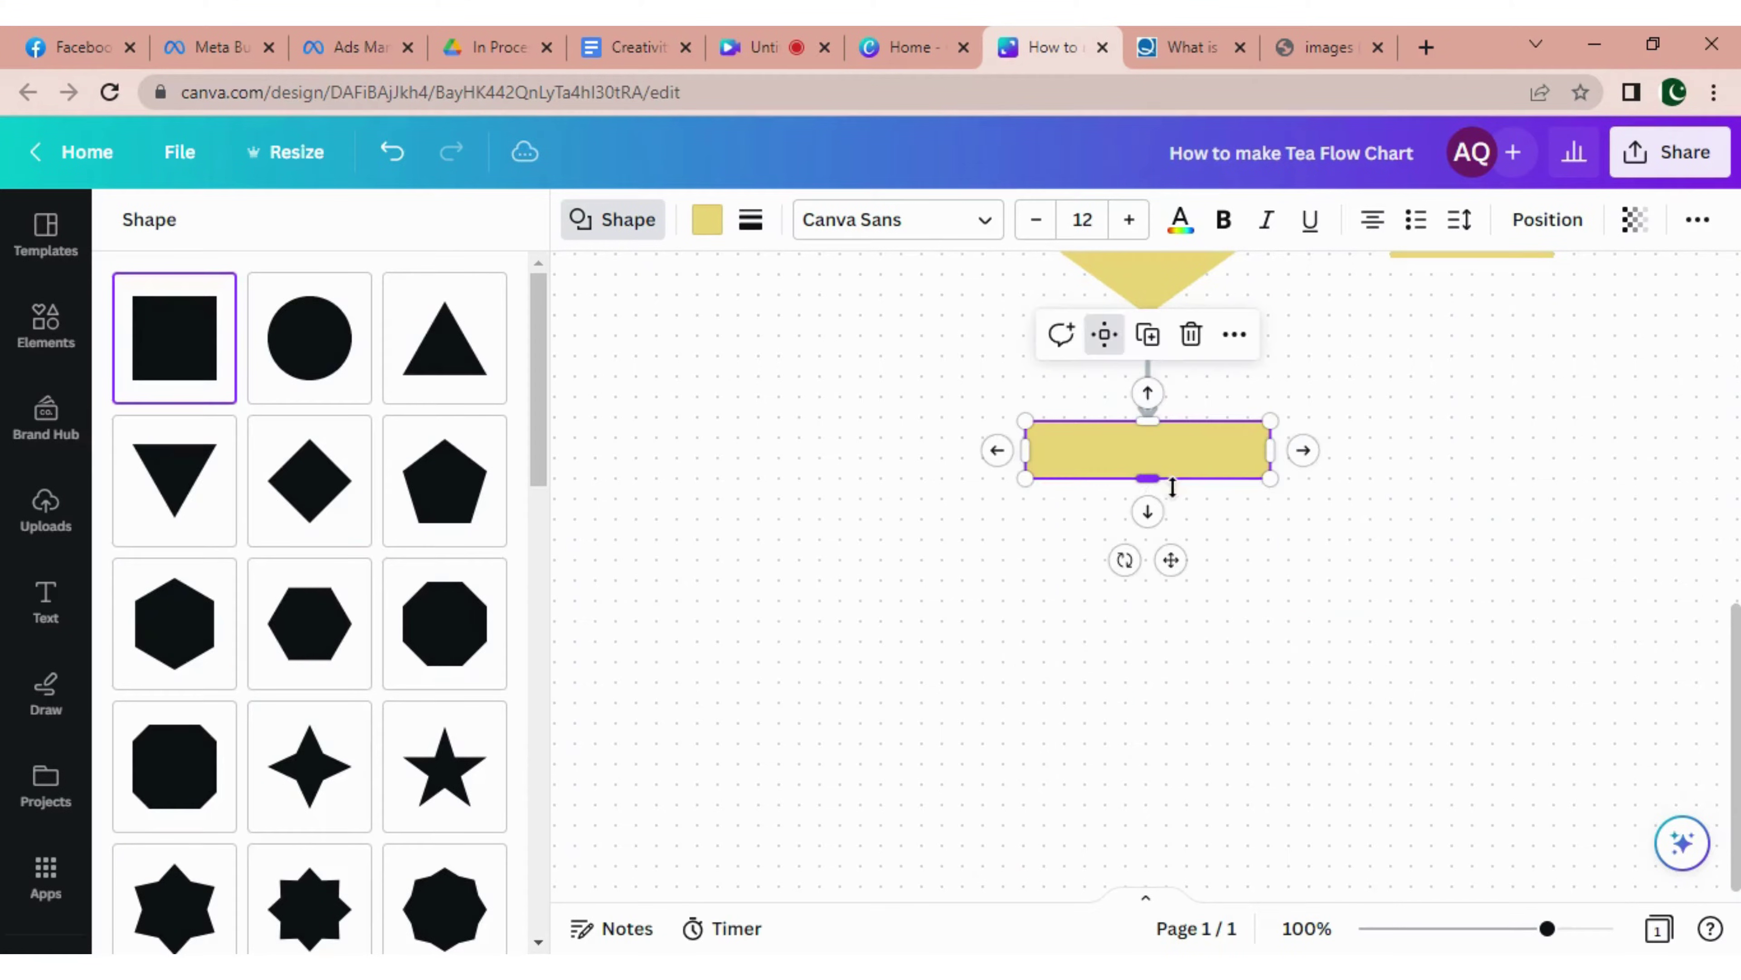
{"action": "left_click", "coordinate": [1148, 451]}
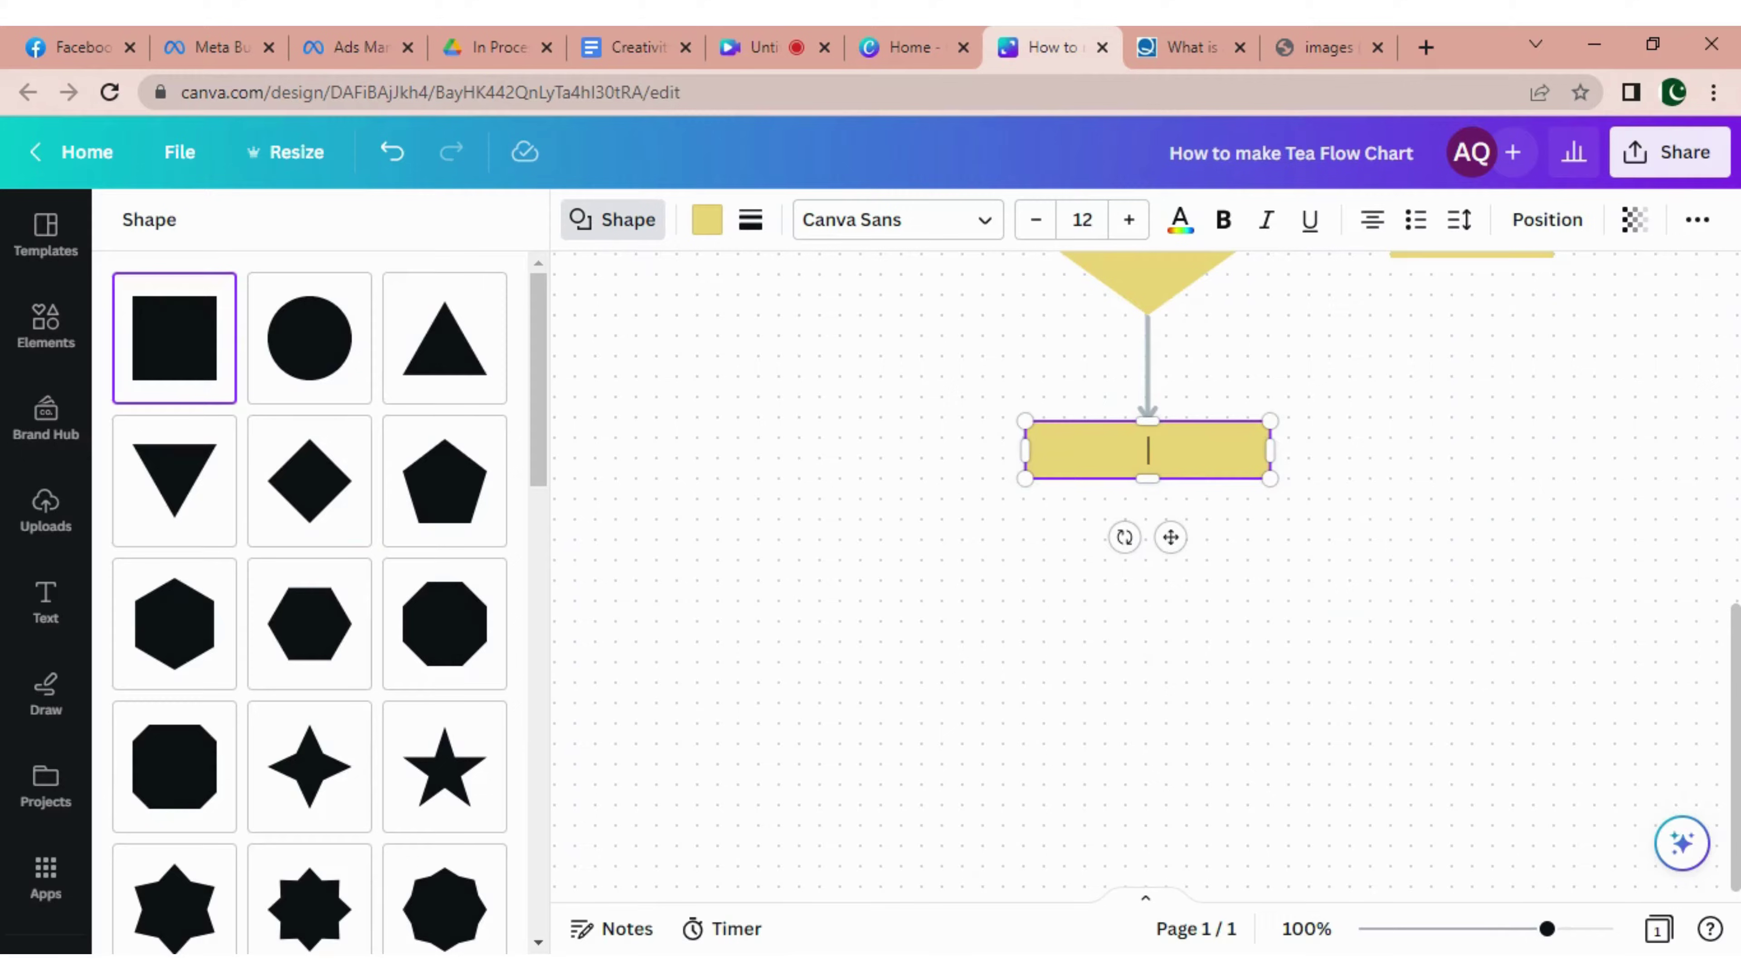
{"action": "type", "text": "Pour water on t"}
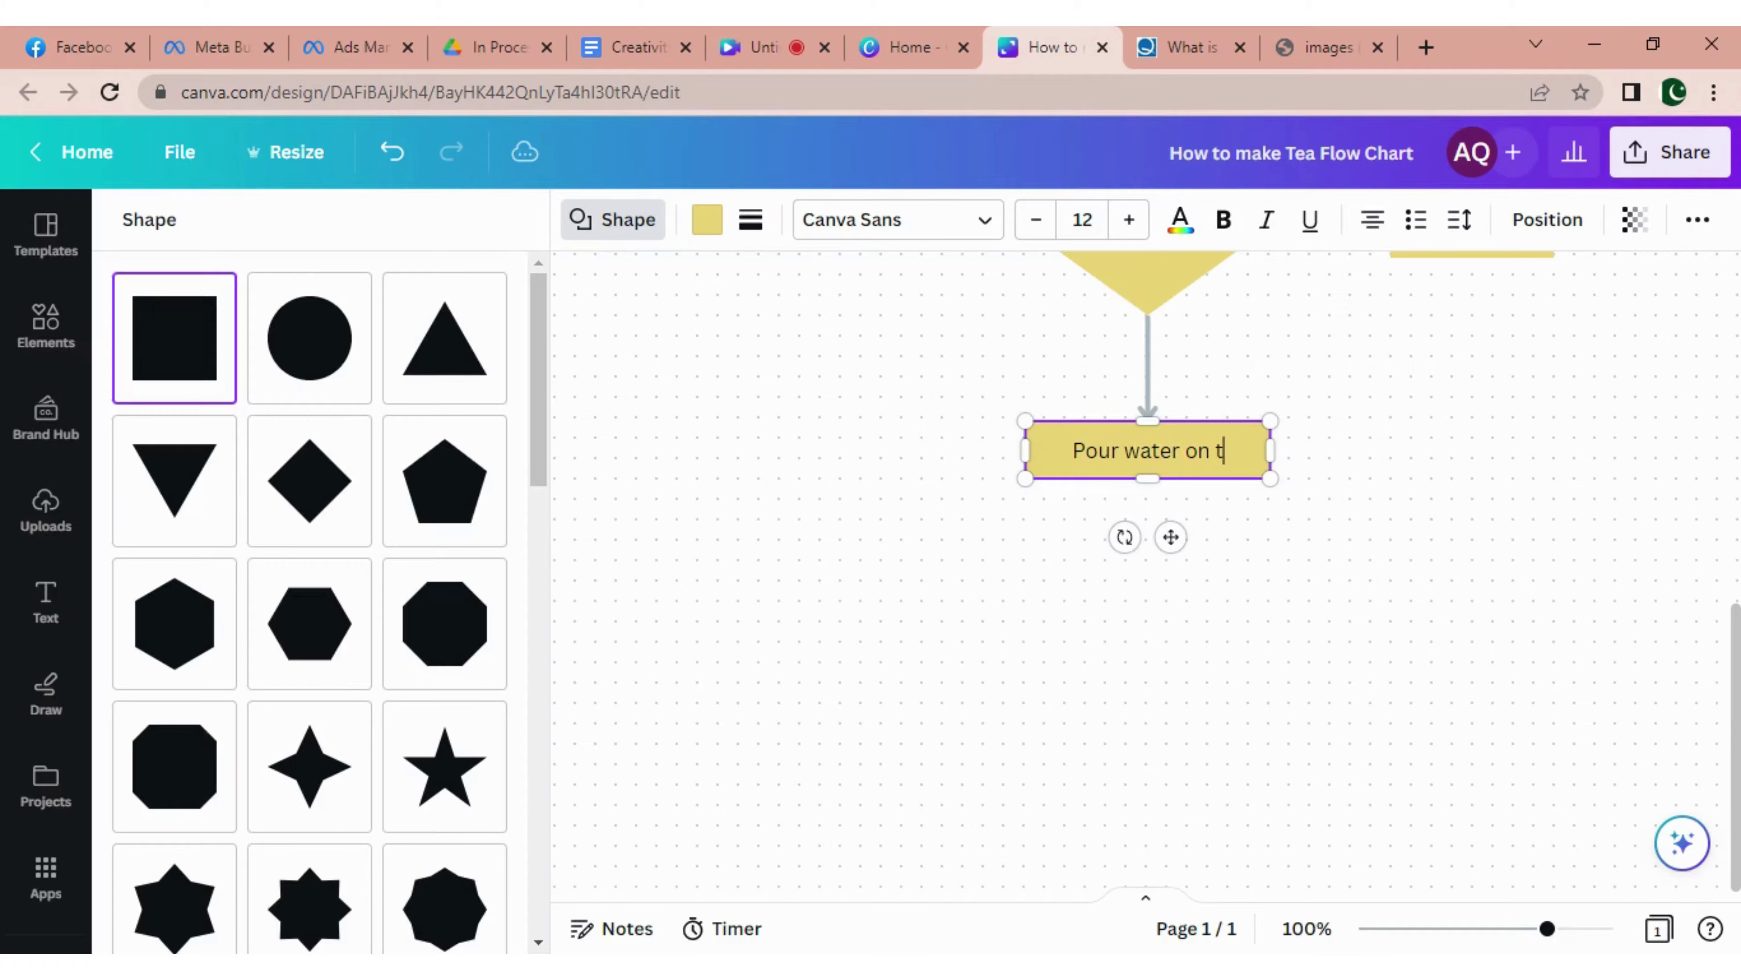
{"action": "type", "text": "eaba"}
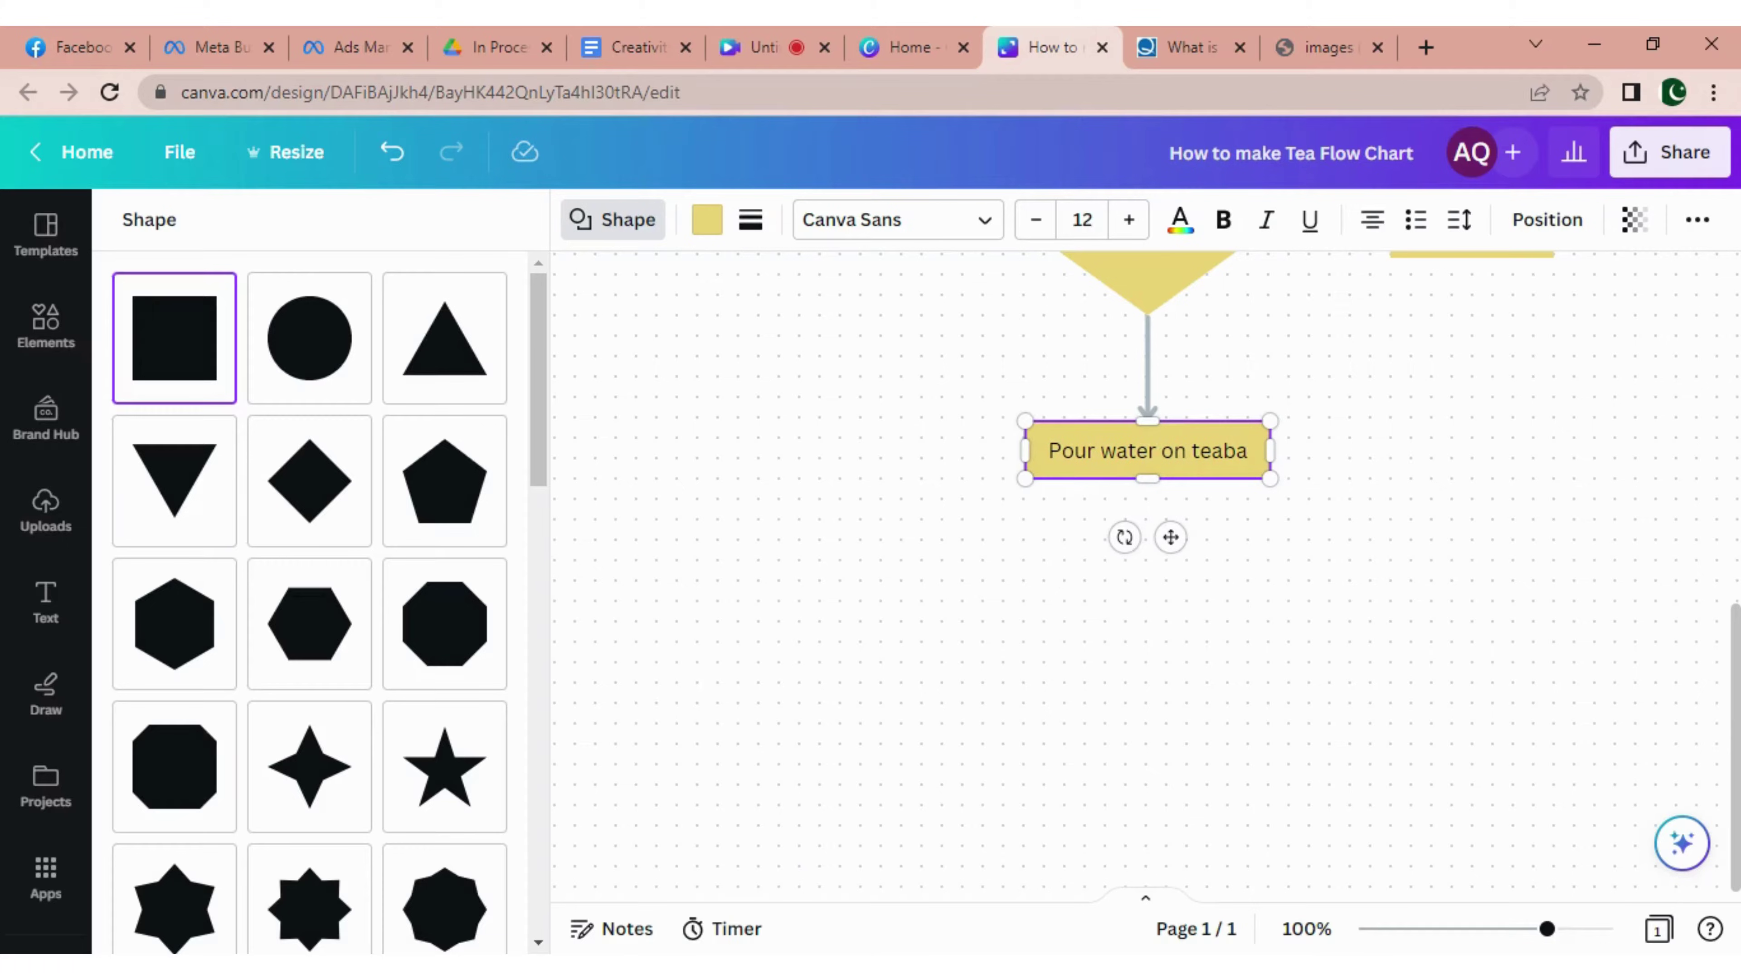
{"action": "type", "text": "g in cup"}
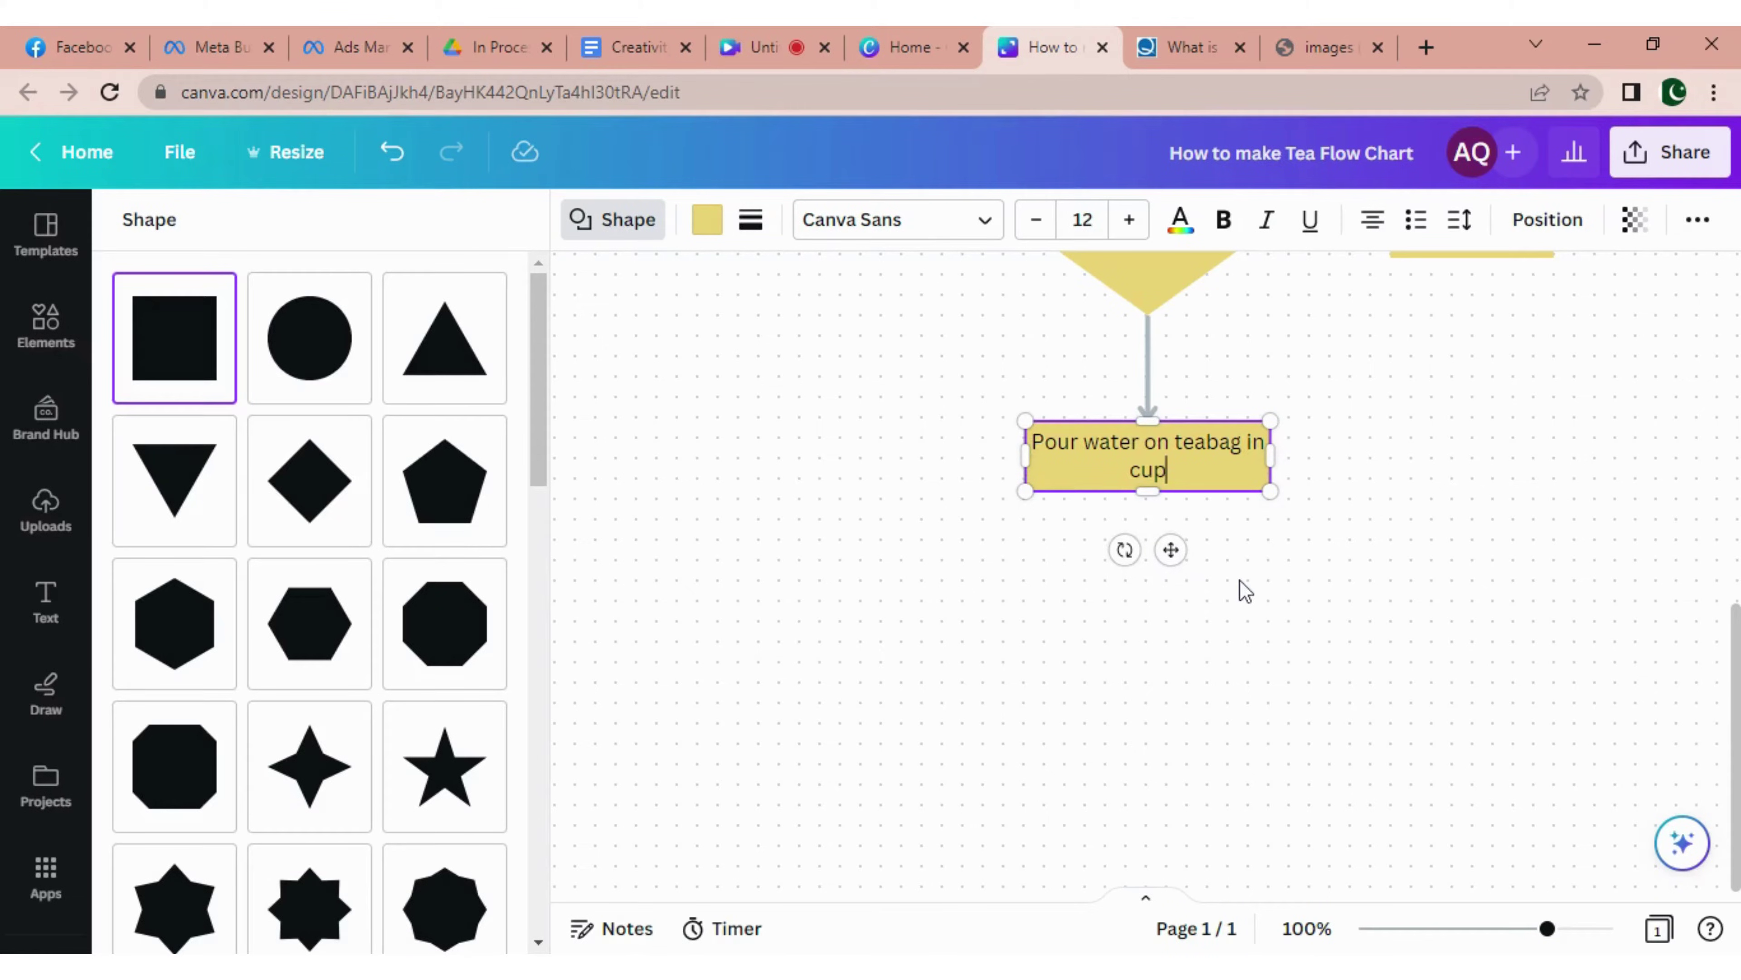
{"action": "left_click", "coordinate": [1246, 592]}
Add a connected 'Wait 2-3 min' box below the pour step.
{"action": "left_click", "coordinate": [1205, 459]}
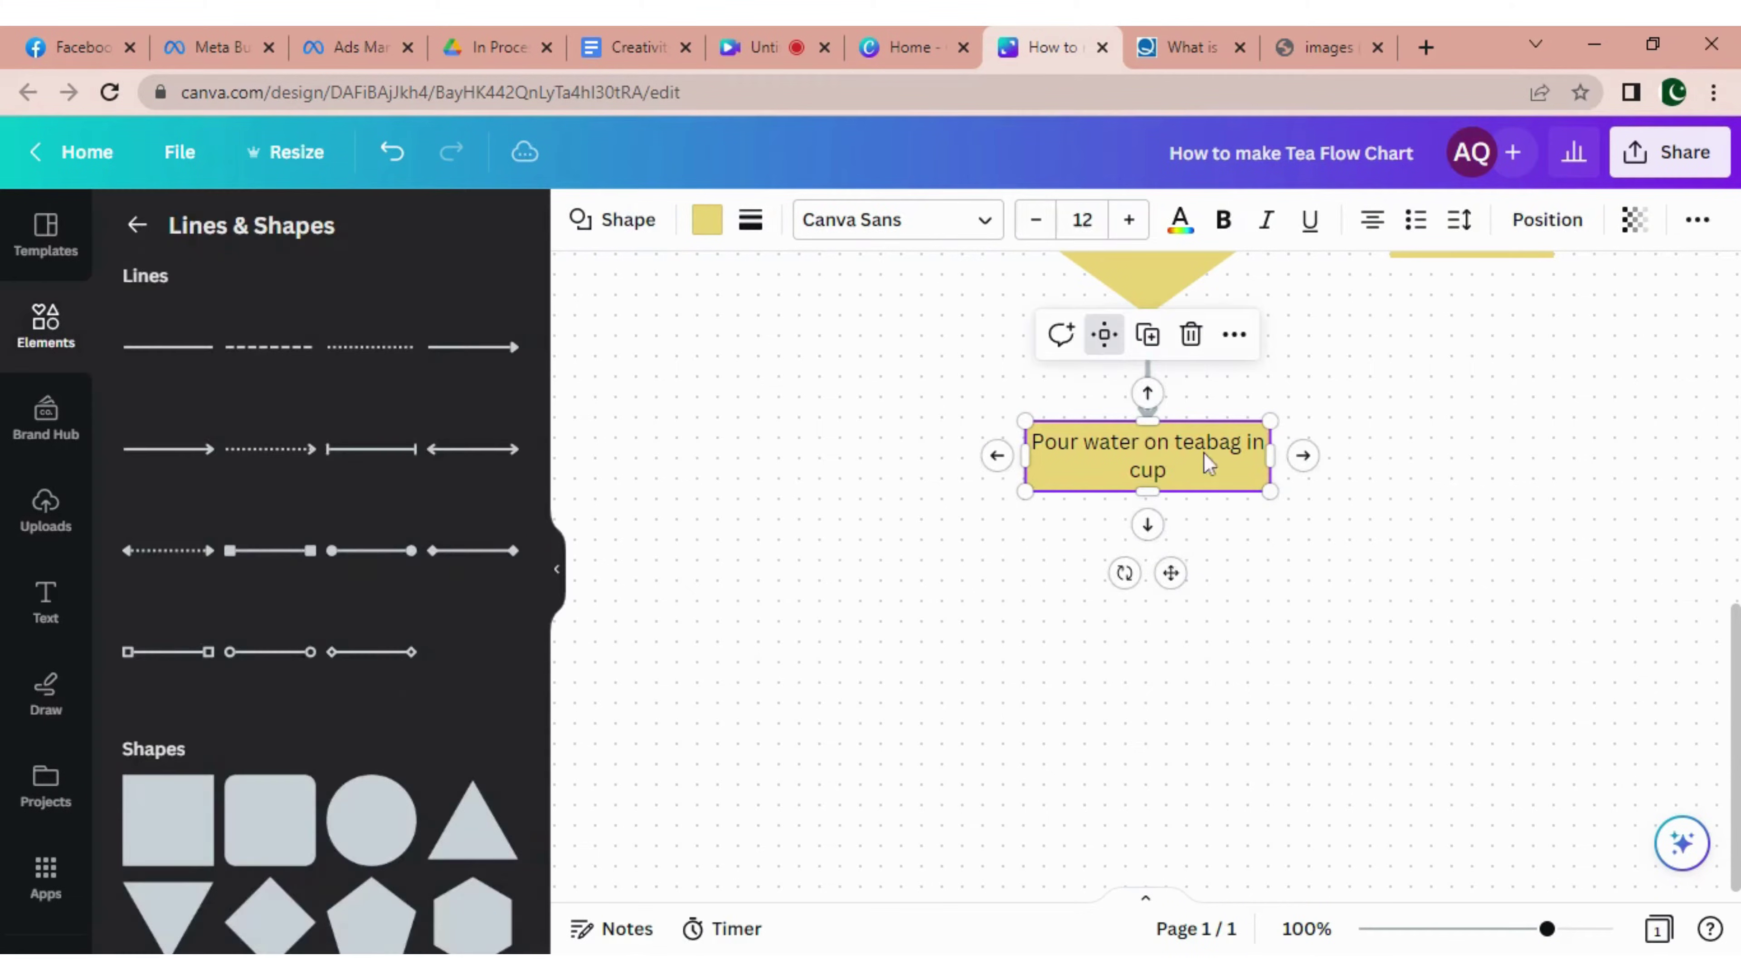
{"action": "left_click", "coordinate": [1148, 523]}
{"action": "left_click_drag", "start_coordinate": [1169, 730], "coordinate": [1171, 736]}
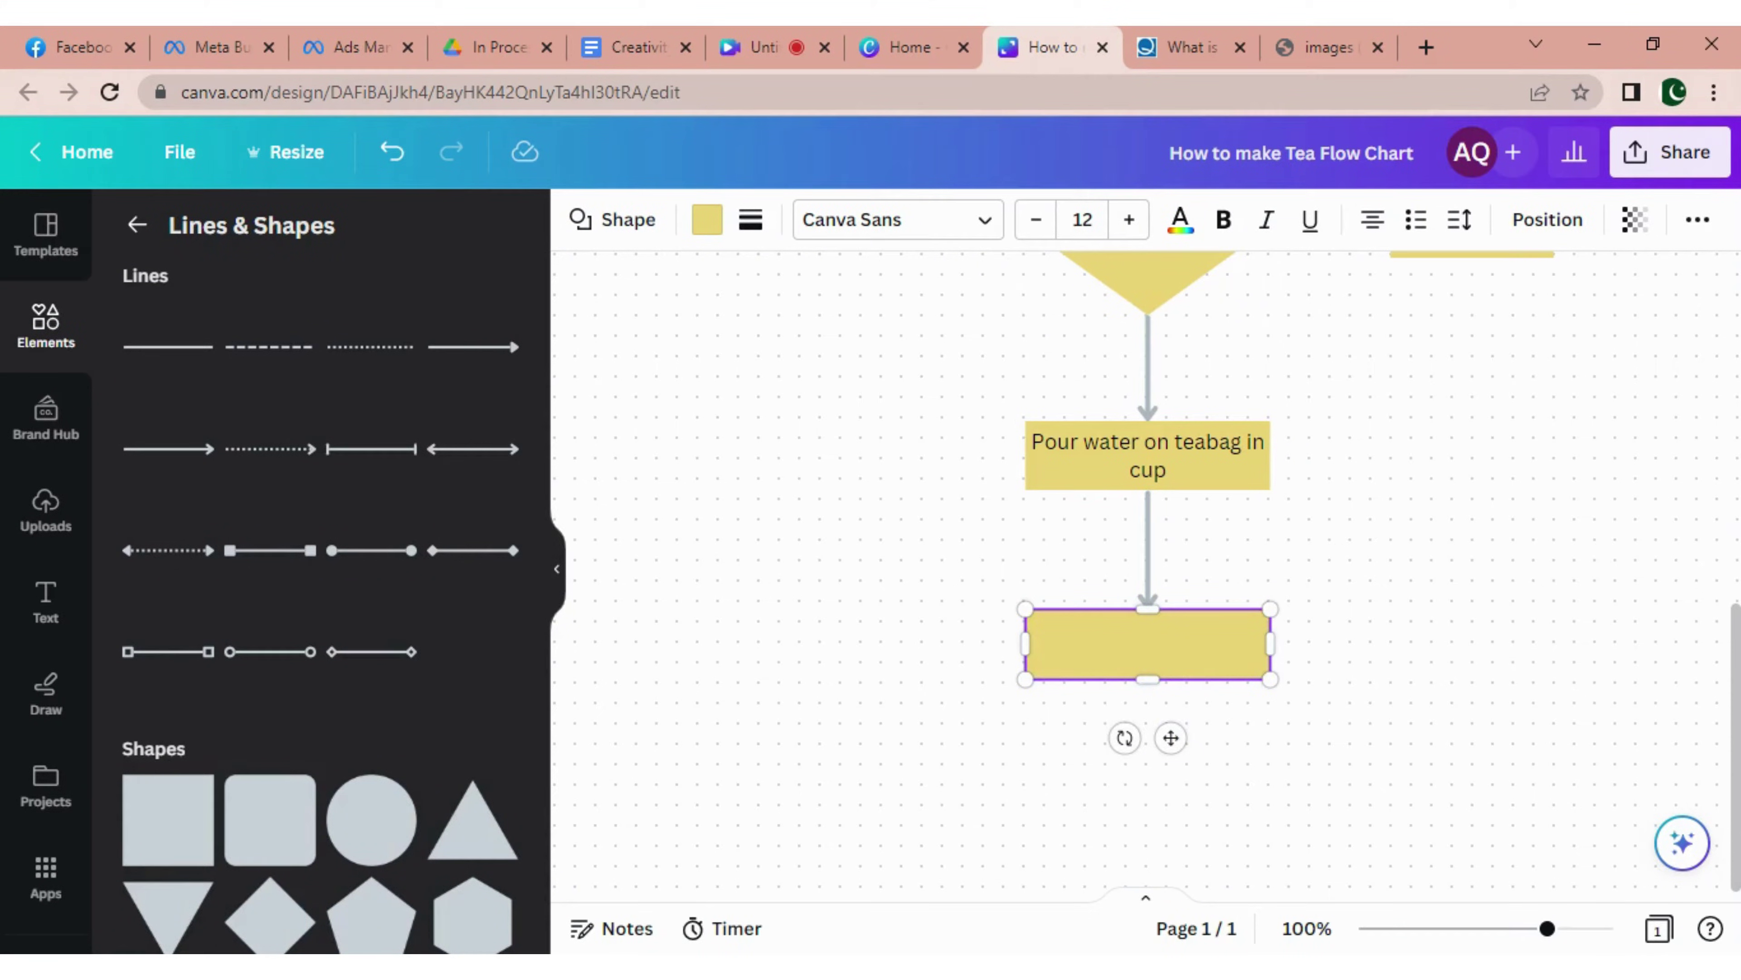
{"action": "type", "text": "W"}
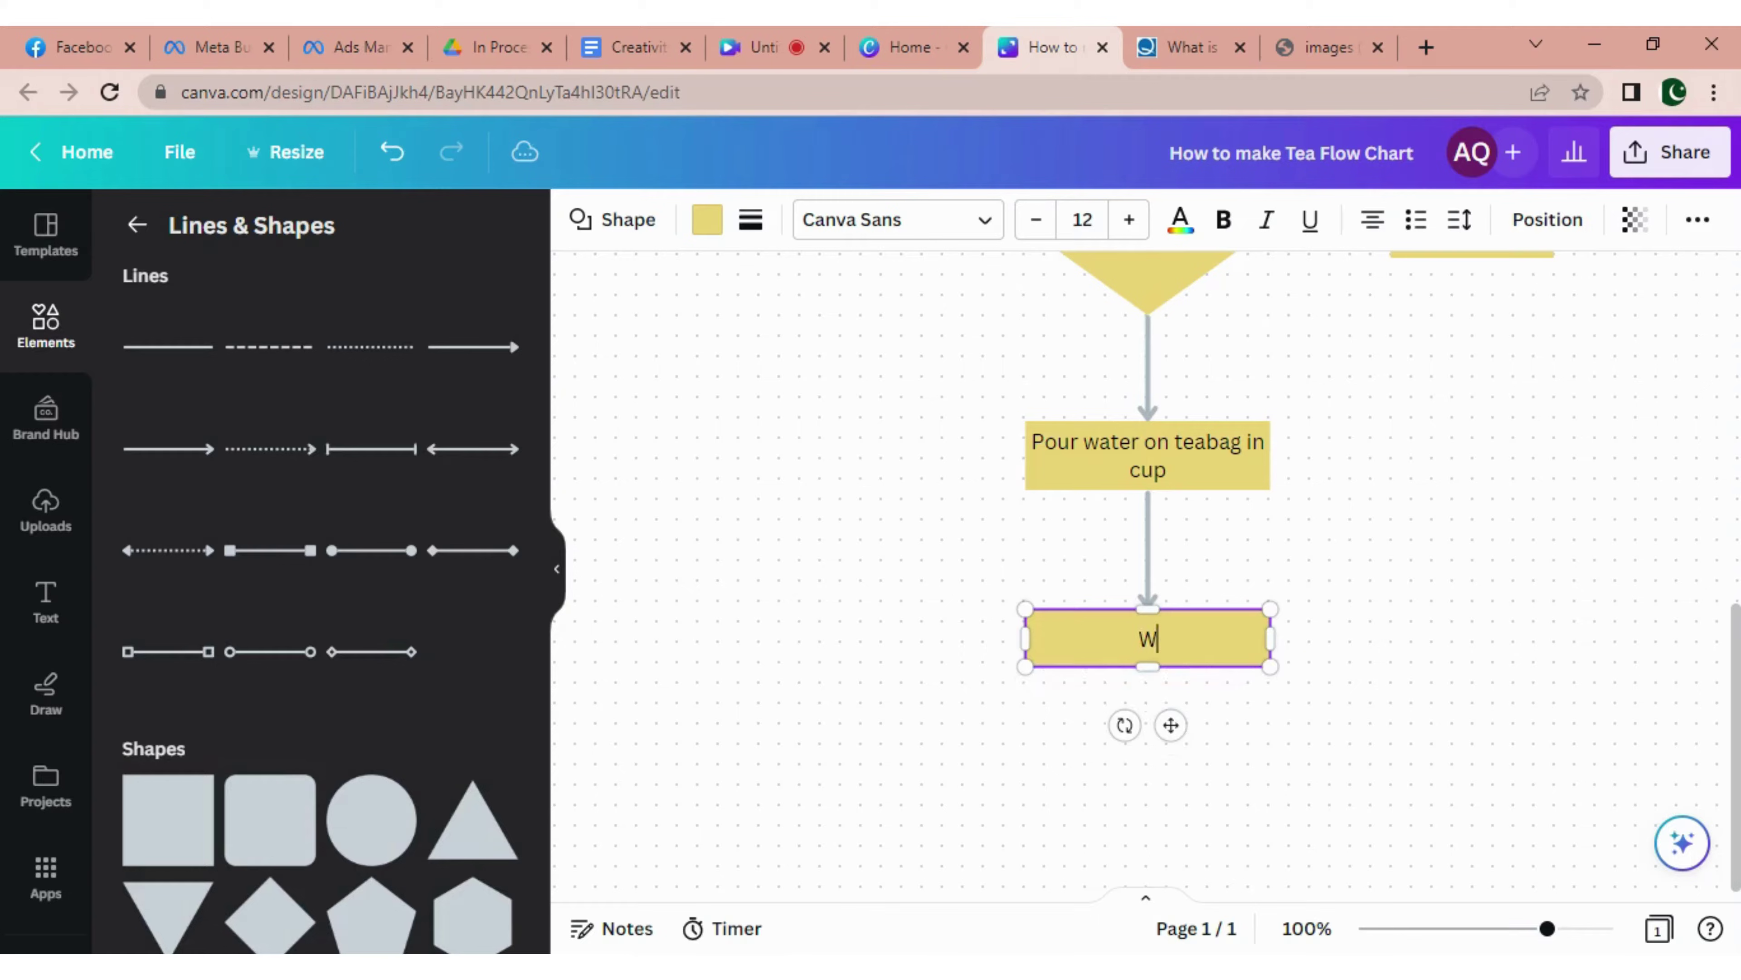
{"action": "type", "text": "ait 2-3 min"}
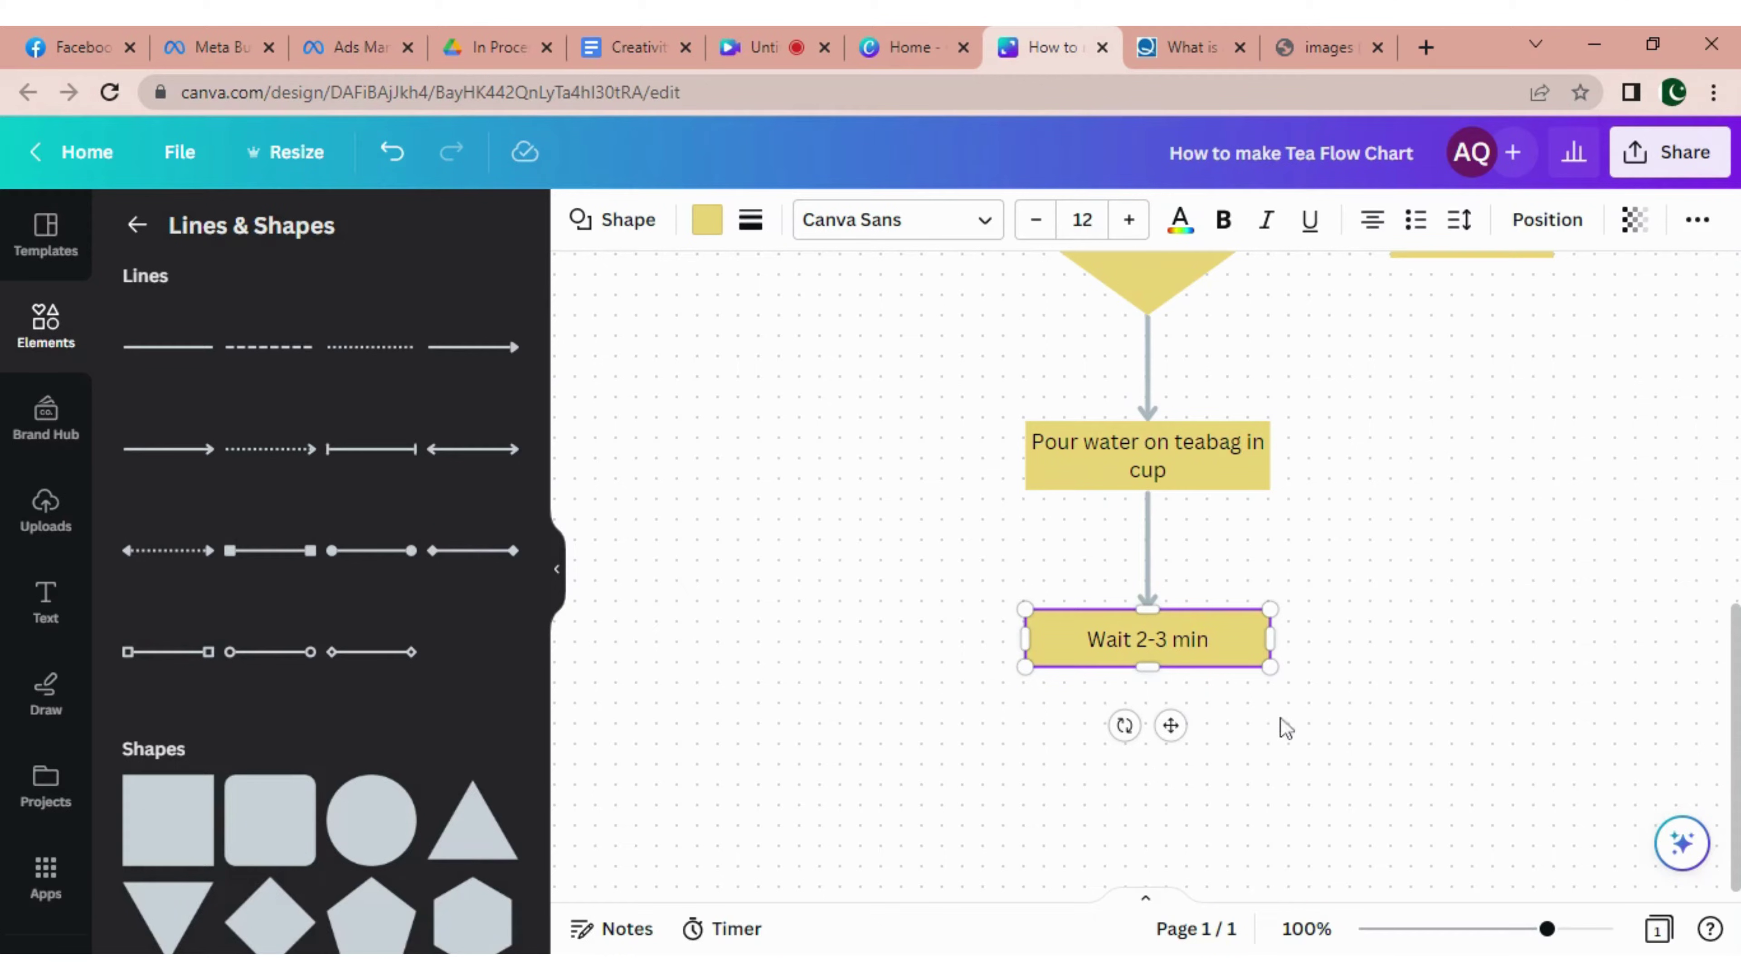
Add a connected 'Add milk and sugar' box below 'Wait 2-3 min'.
{"action": "scroll", "coordinate": [1280, 723], "scroll_direction": "down", "scroll_amount": 2}
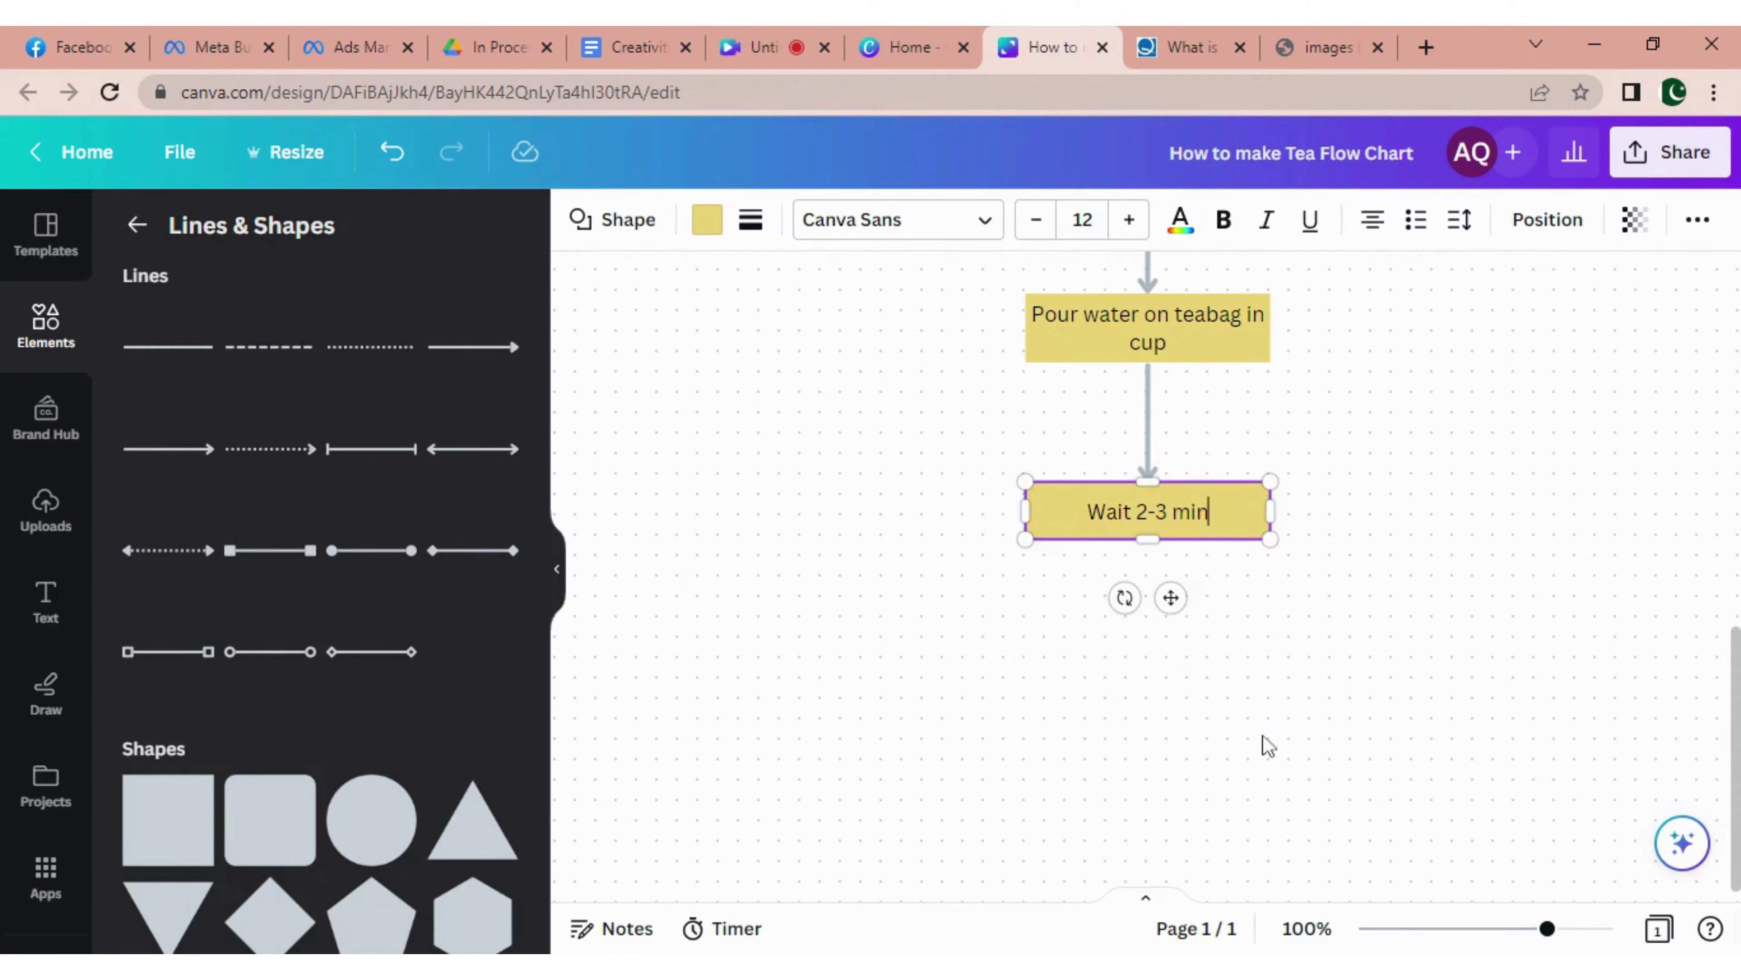
{"action": "left_click", "coordinate": [1231, 514]}
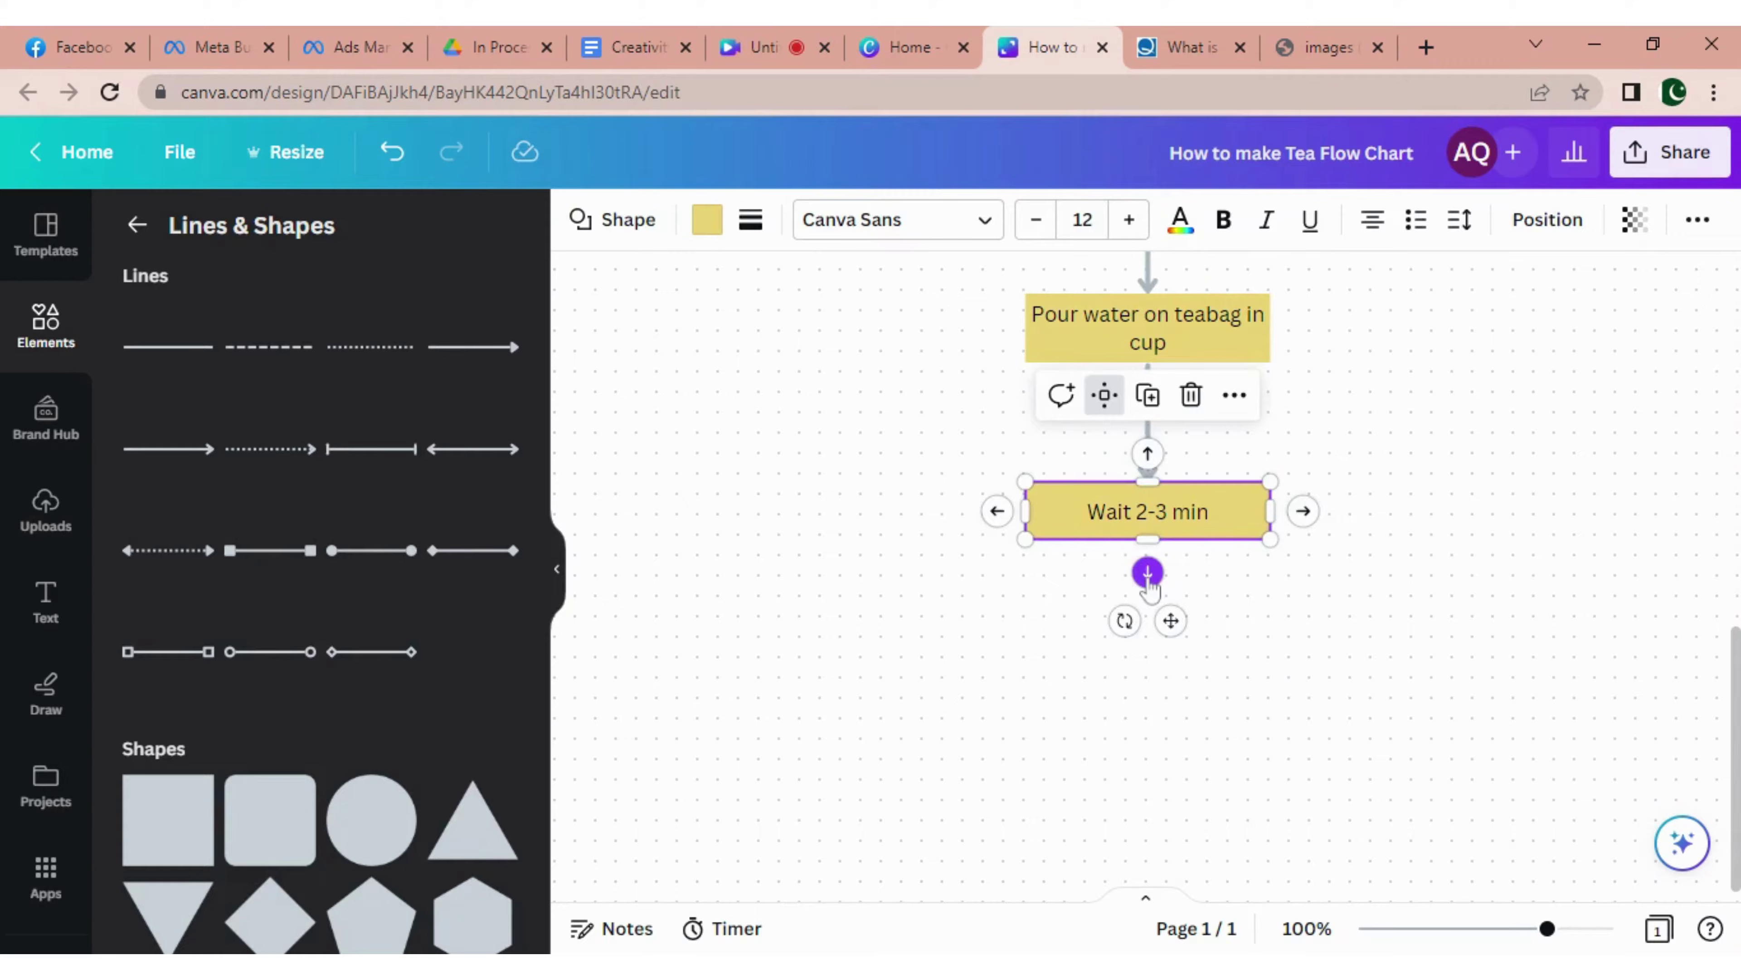
{"action": "left_click", "coordinate": [1148, 572]}
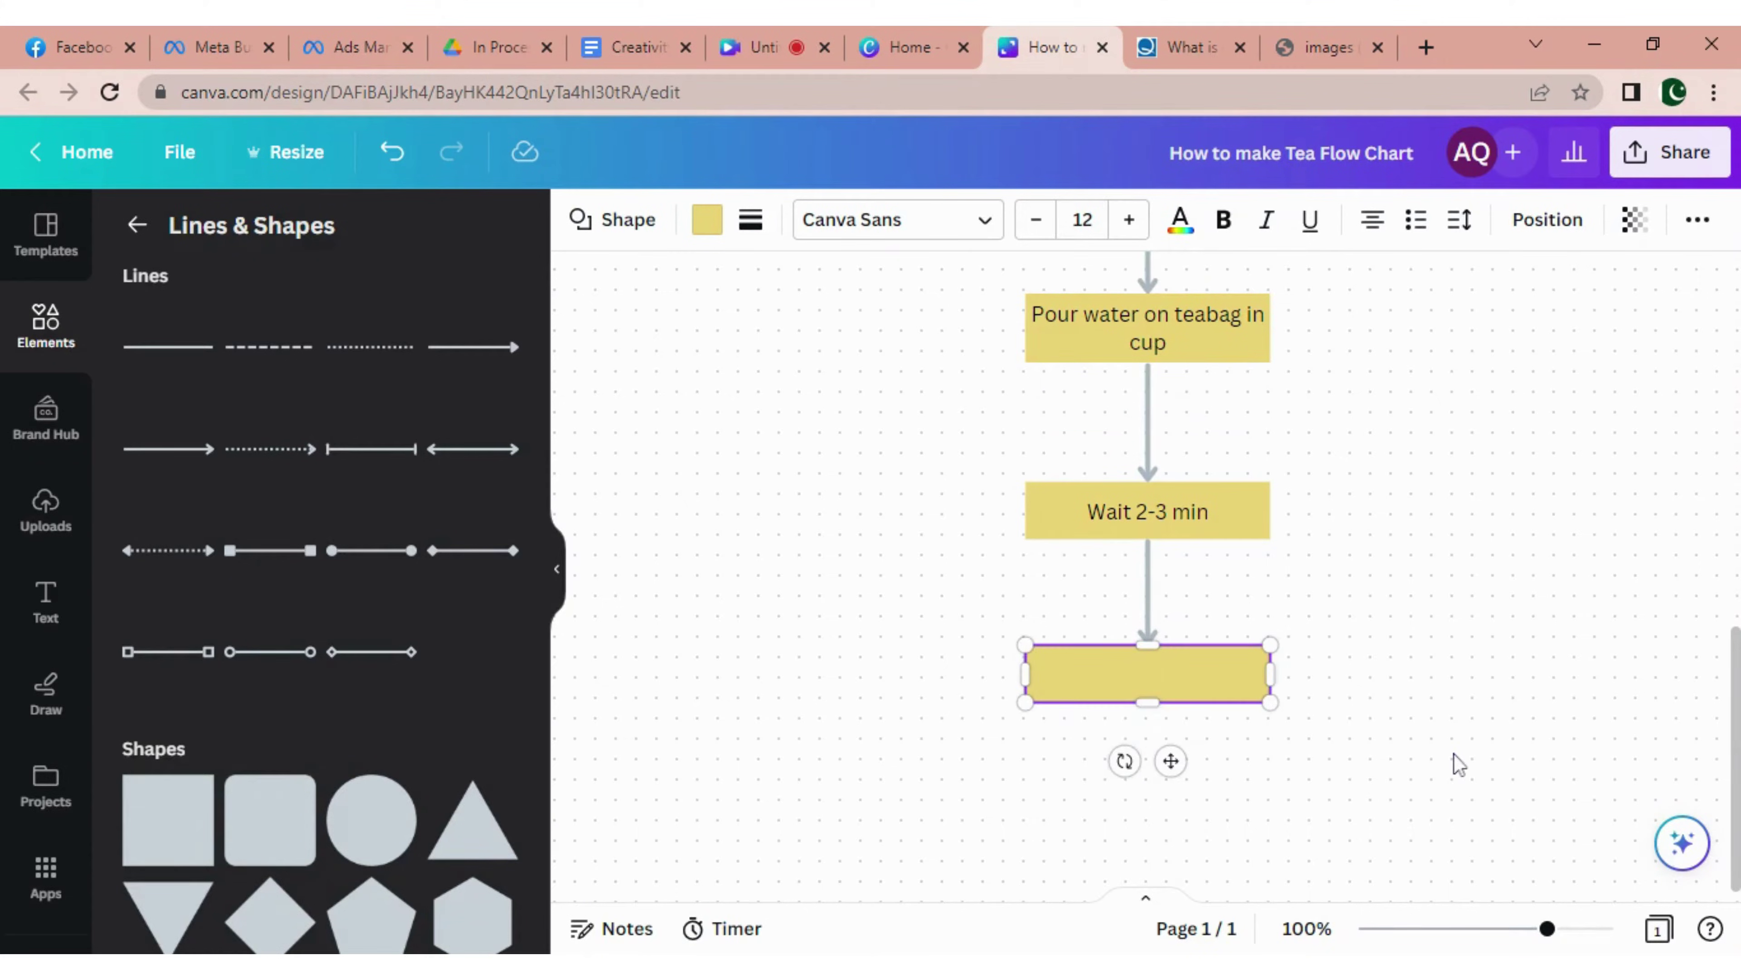
{"action": "type", "text": "Add milk and su"}
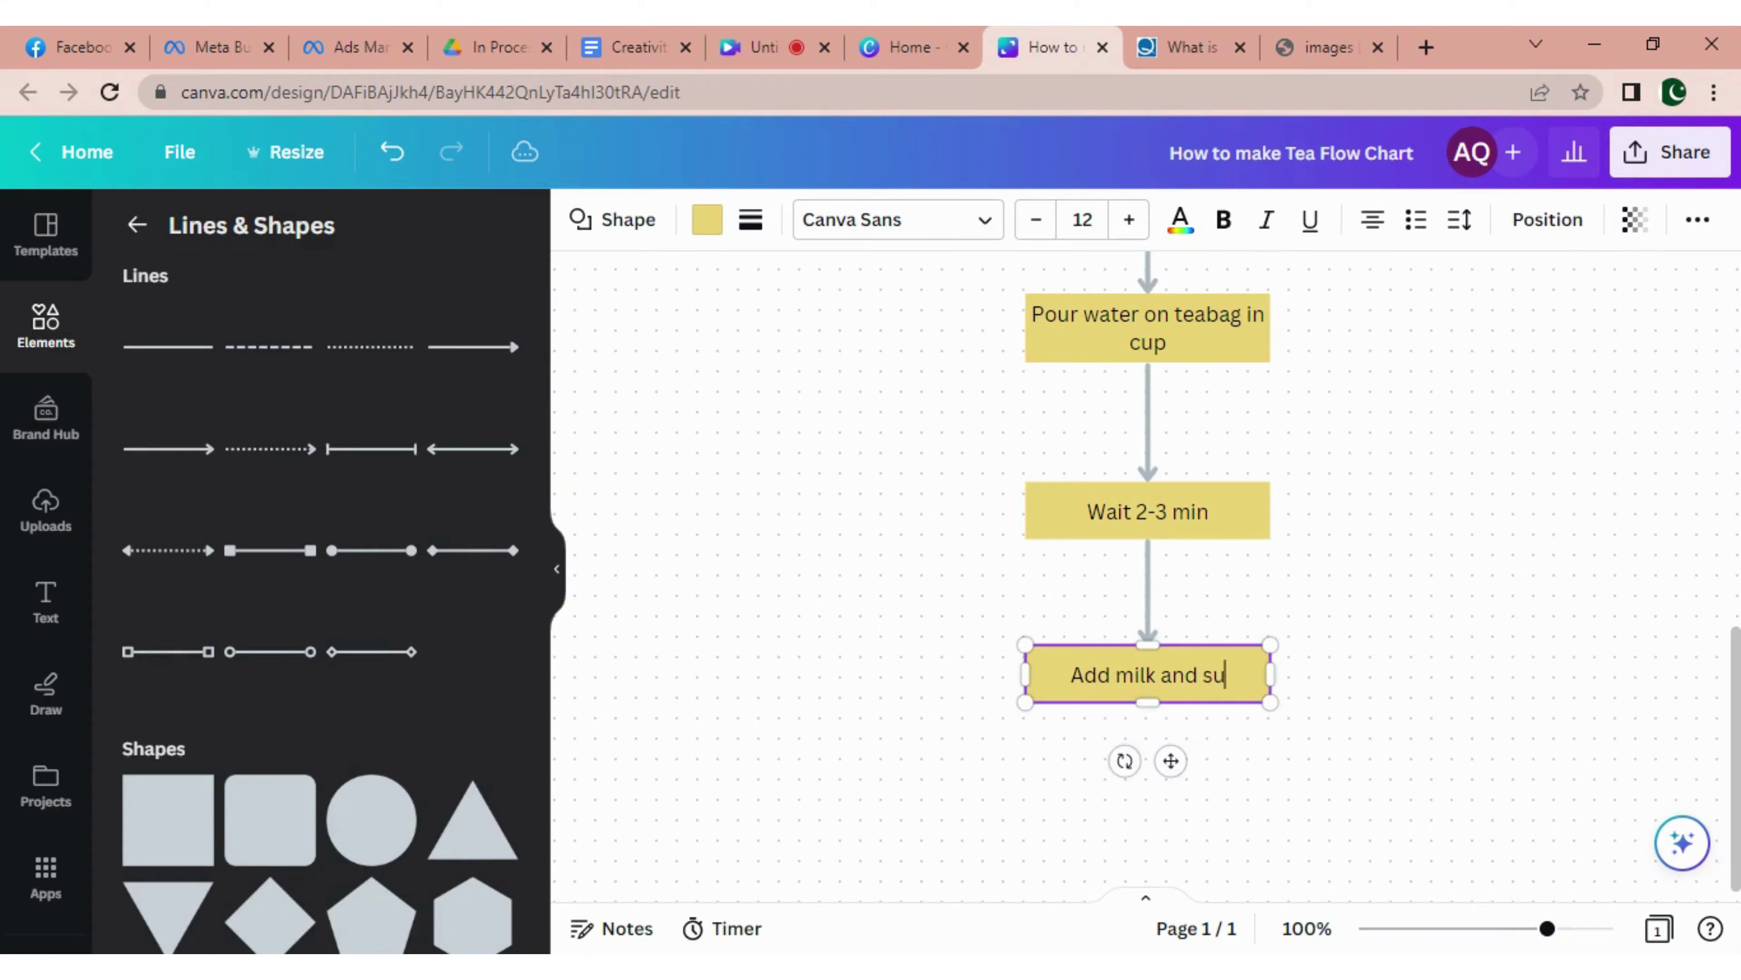
{"action": "type", "text": "gar"}
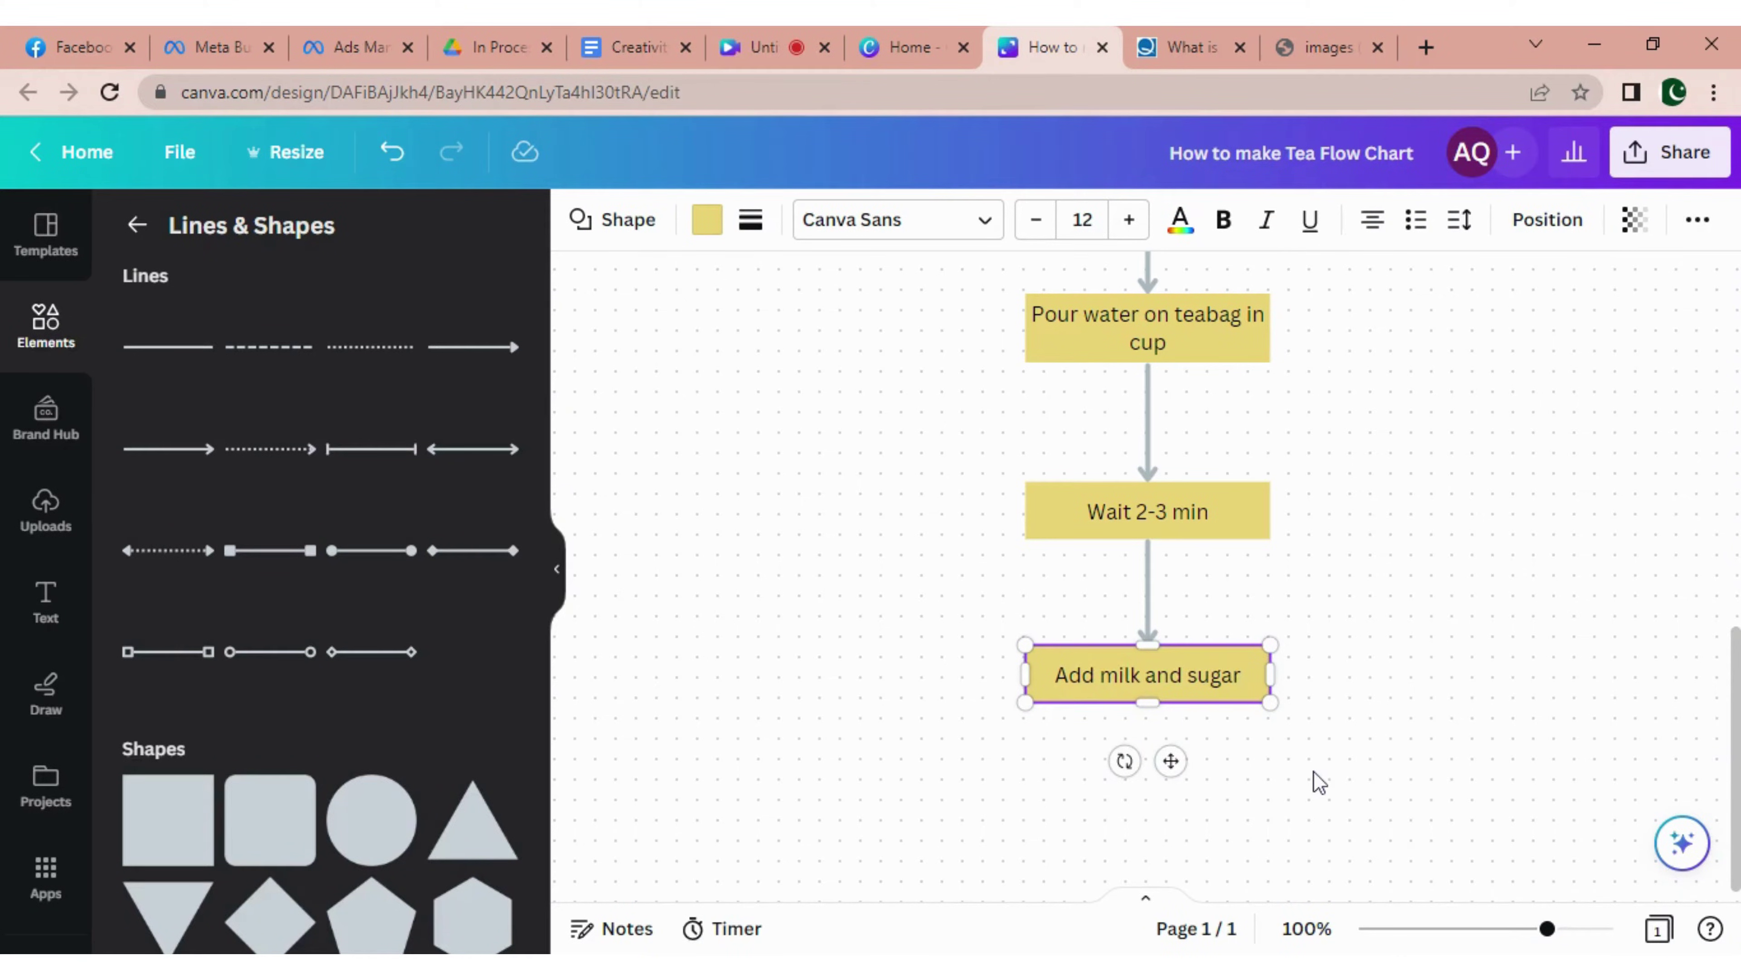
Add a connected box below 'Add milk and sugar' and nudge it slightly lower.
{"action": "scroll", "coordinate": [1320, 781], "scroll_direction": "down", "scroll_amount": 3}
{"action": "left_click", "coordinate": [1231, 590]}
{"action": "left_click", "coordinate": [1186, 432]}
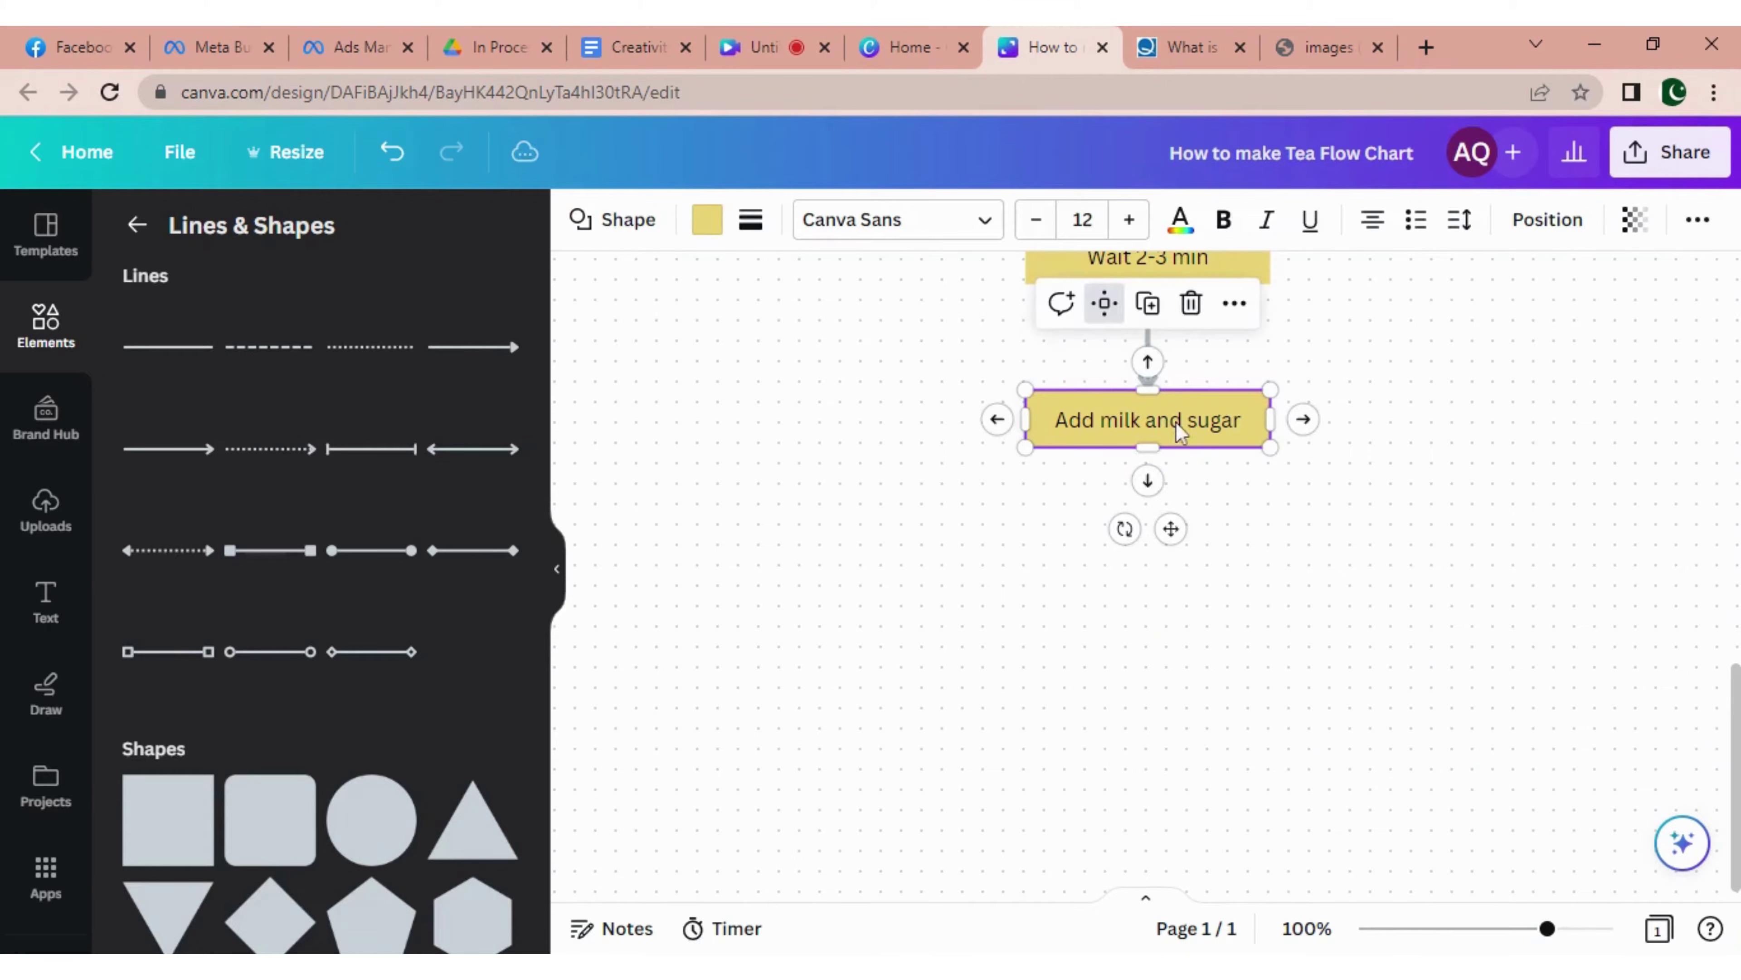
{"action": "left_click", "coordinate": [1148, 481]}
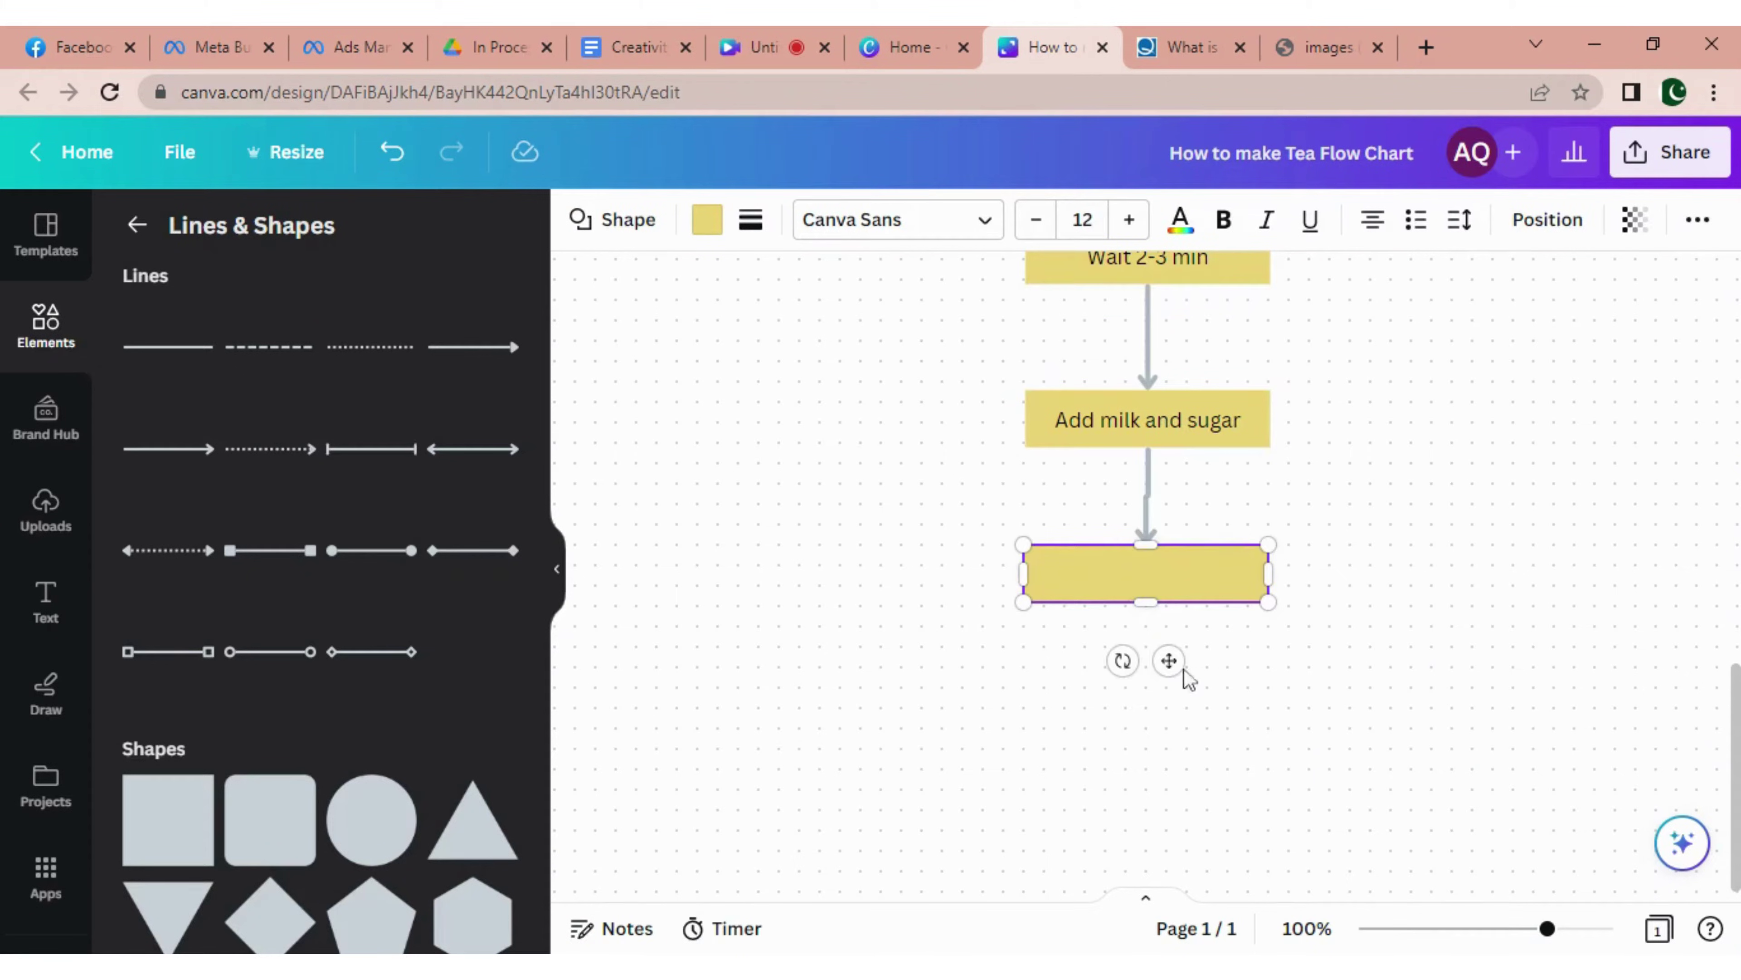
{"action": "left_click_drag", "start_coordinate": [1169, 660], "coordinate": [1176, 669]}
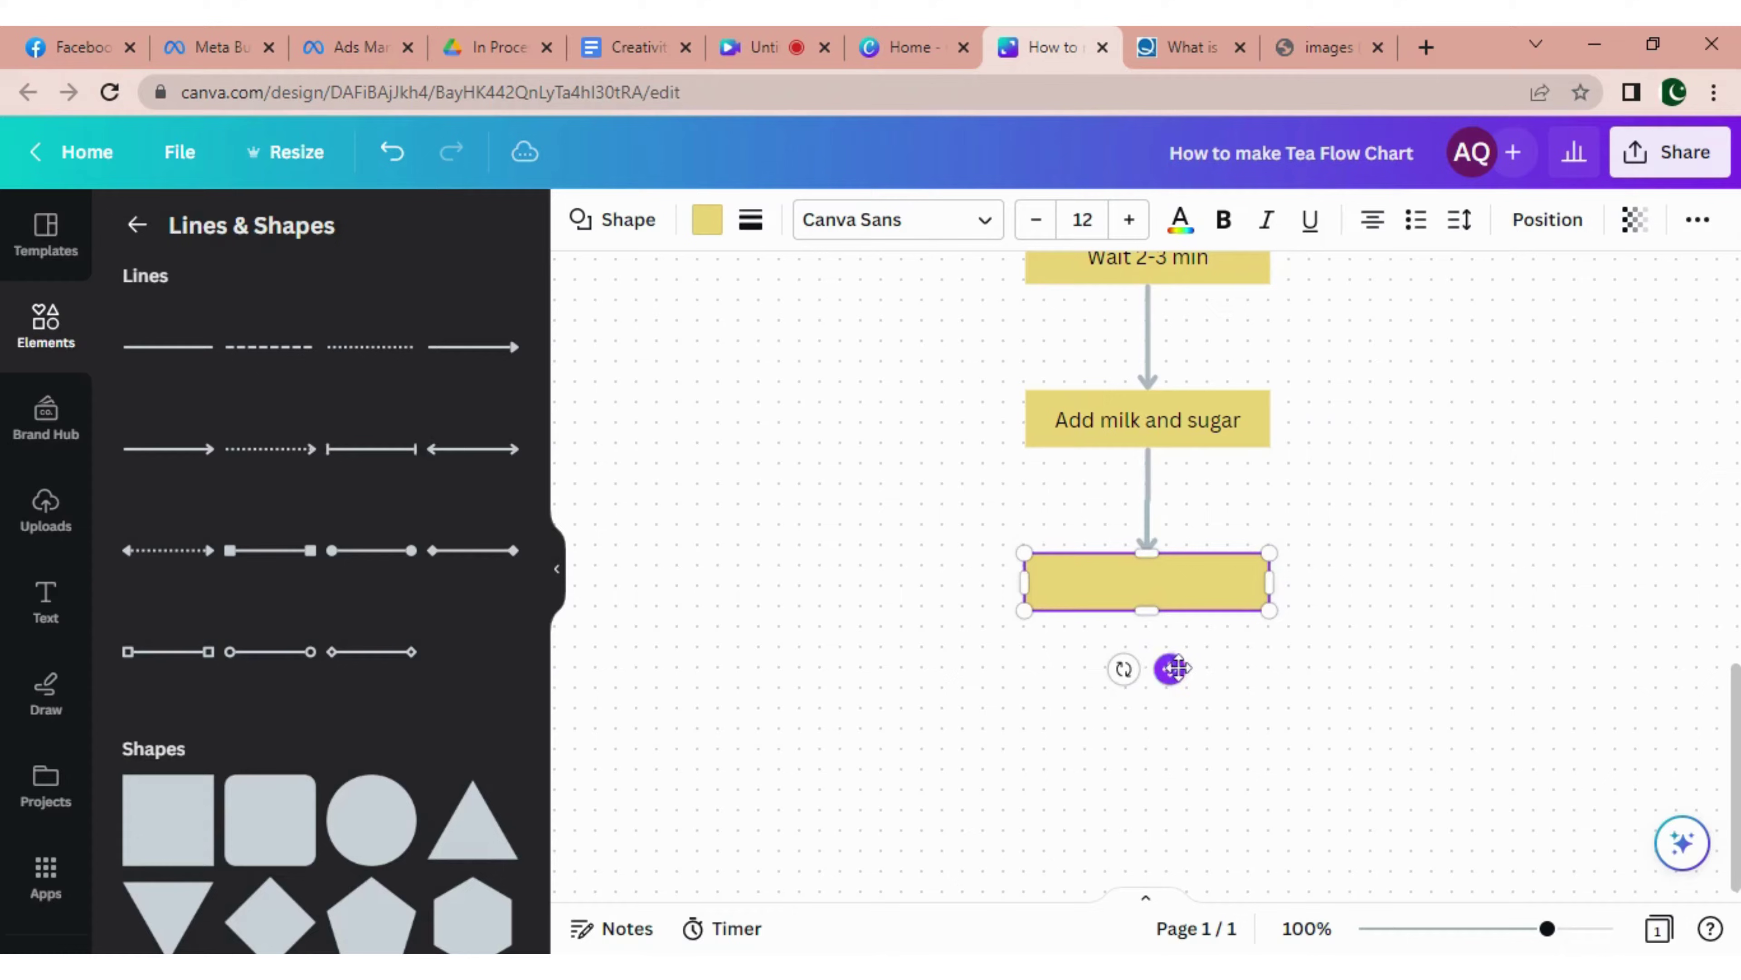
Turn the new box into a 192 by 56 rounded pill labelled 'Stop'.
{"action": "left_click", "coordinate": [610, 221]}
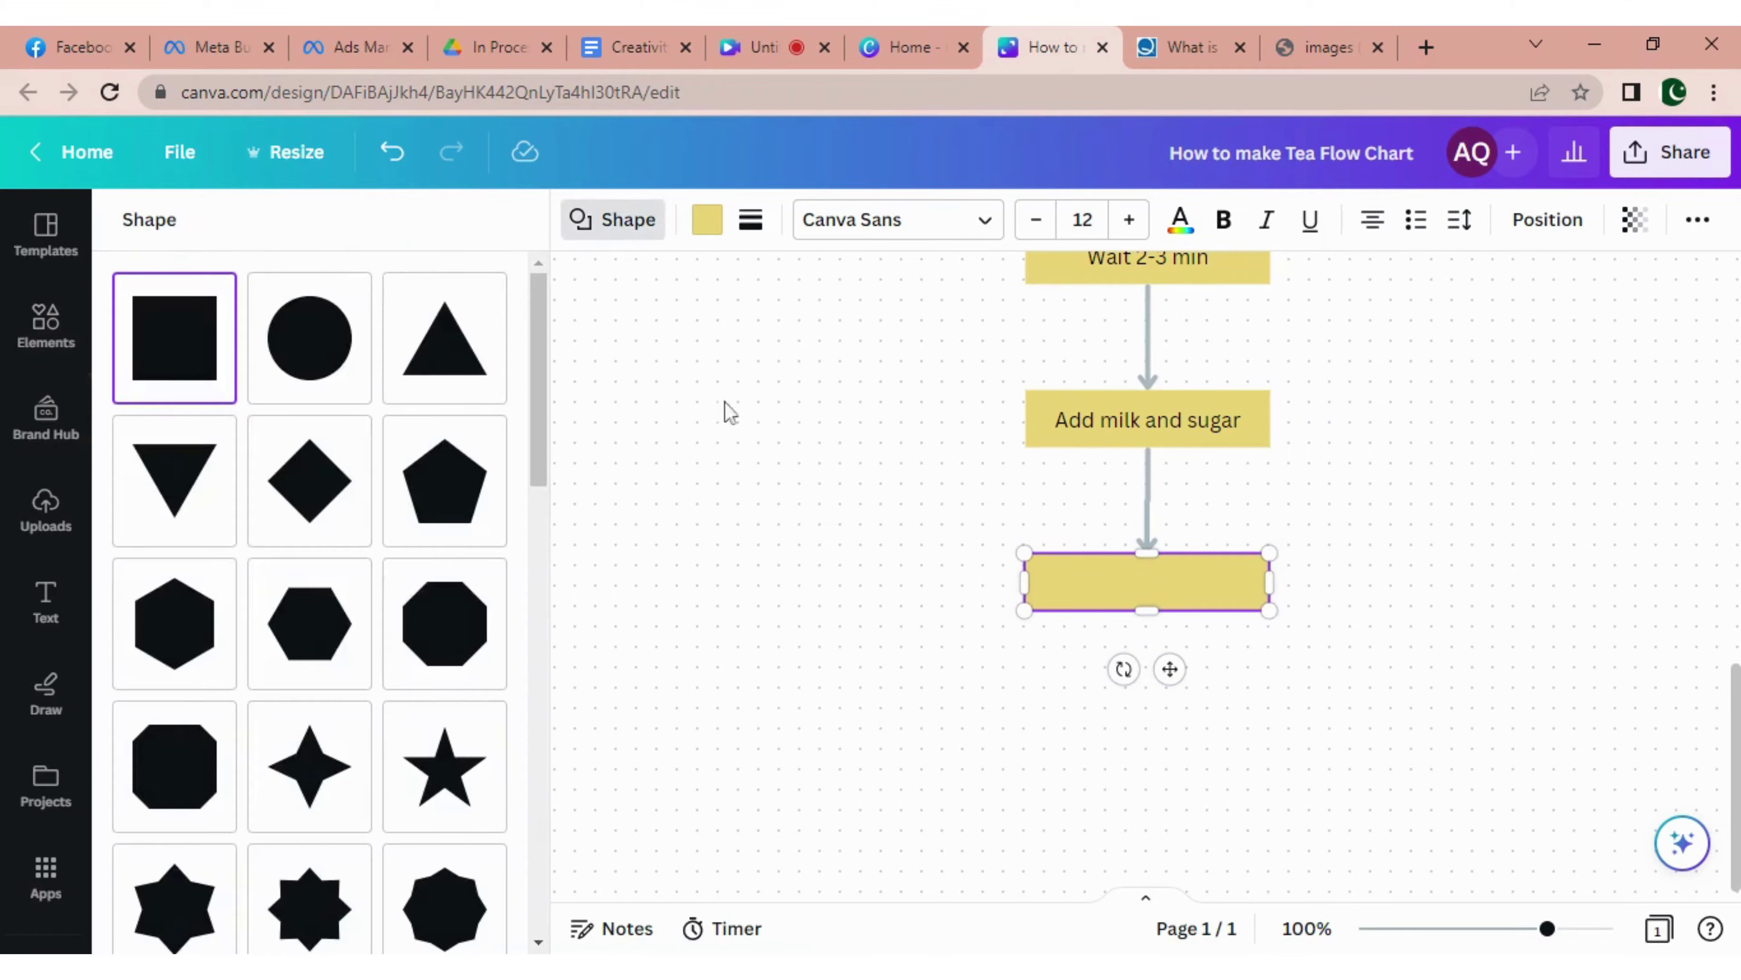
{"action": "scroll", "coordinate": [294, 614], "scroll_direction": "down", "scroll_amount": 8}
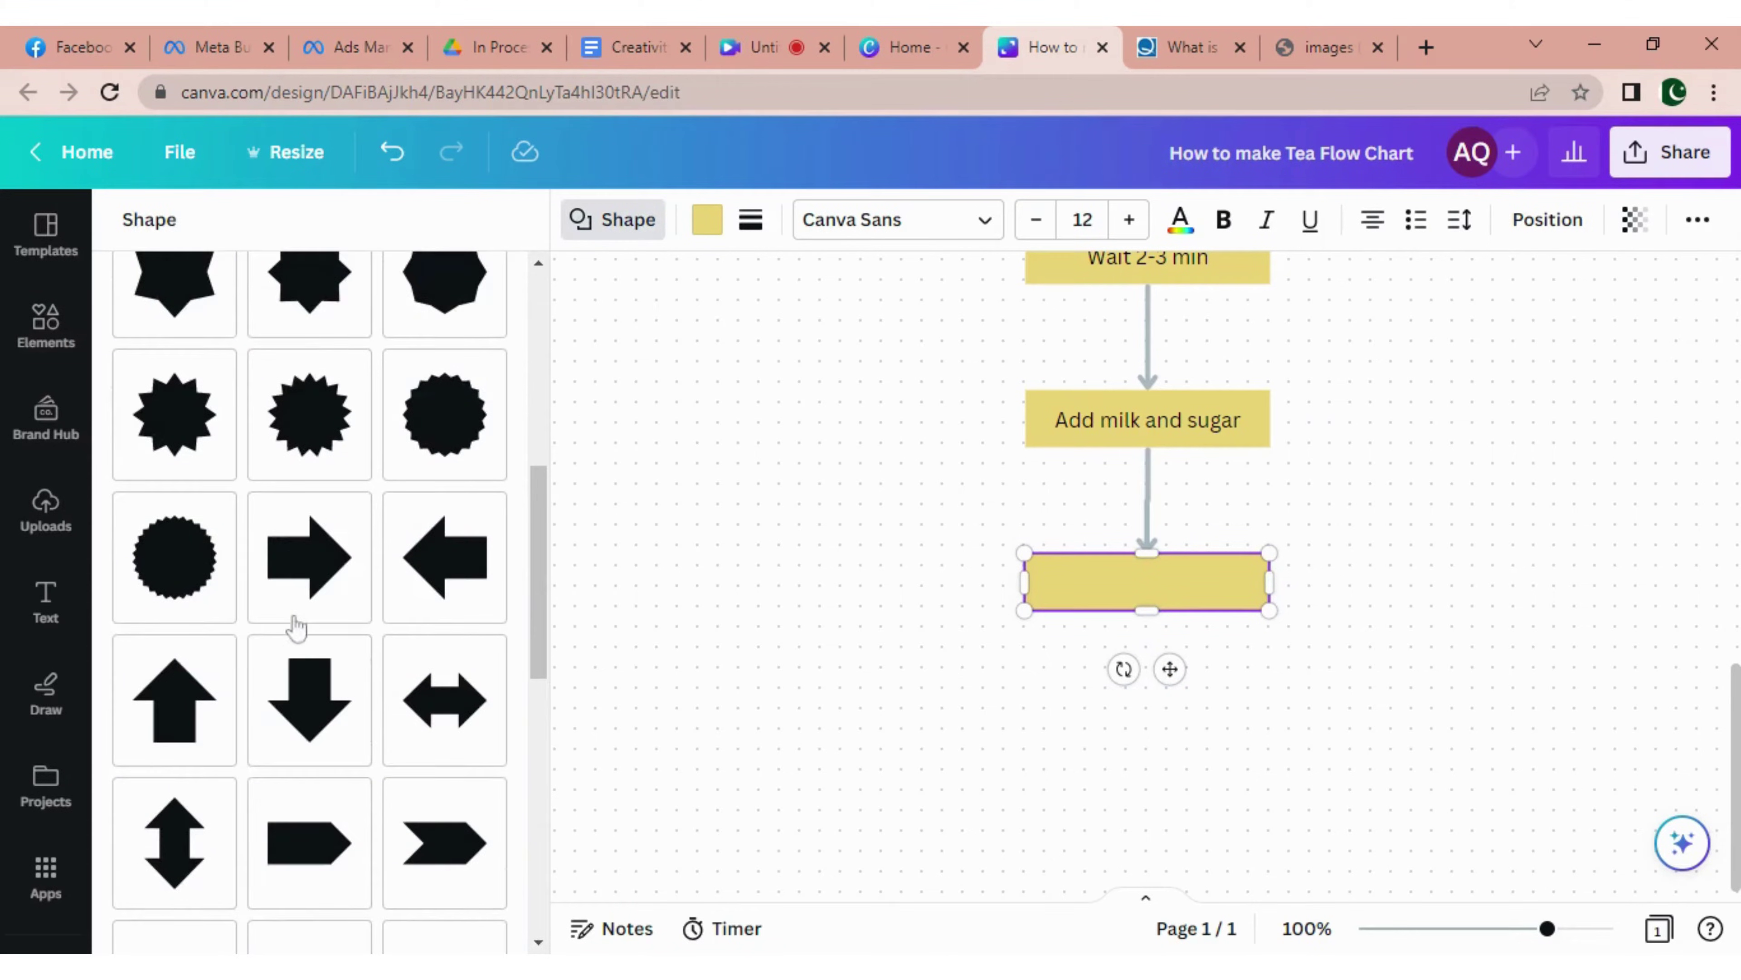
{"action": "scroll", "coordinate": [310, 829], "scroll_direction": "down", "scroll_amount": 5}
{"action": "left_click", "coordinate": [433, 617]}
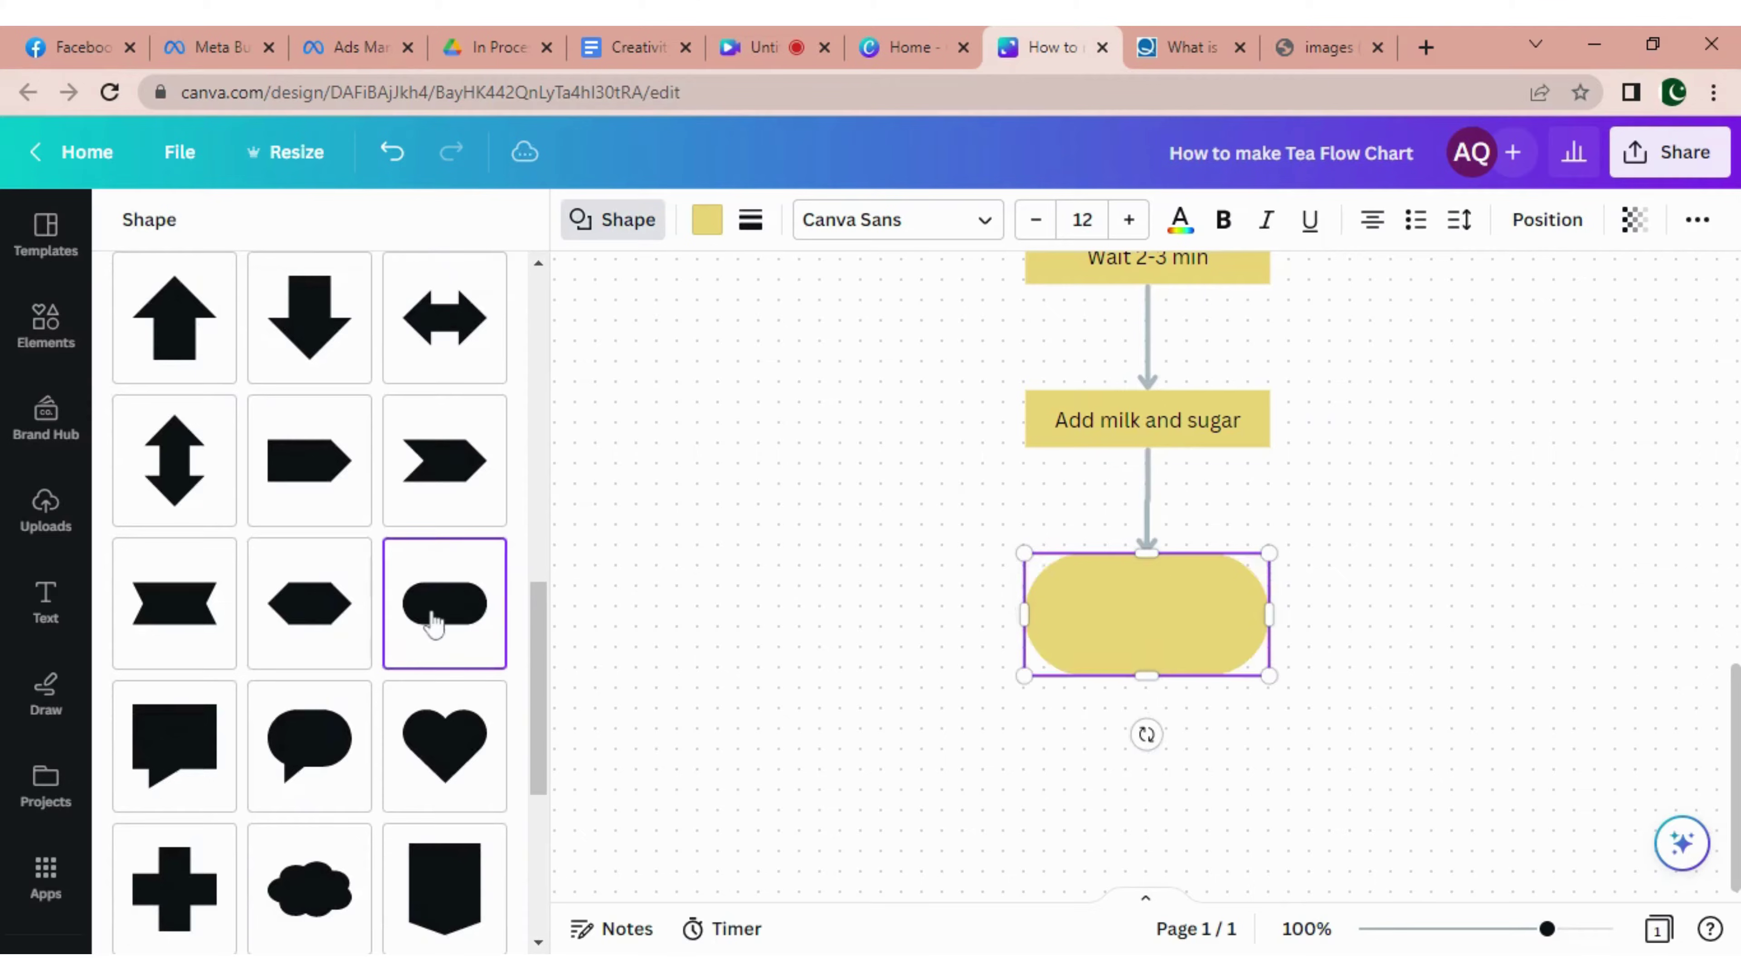
{"action": "left_click_drag", "start_coordinate": [1161, 679], "coordinate": [1165, 628]}
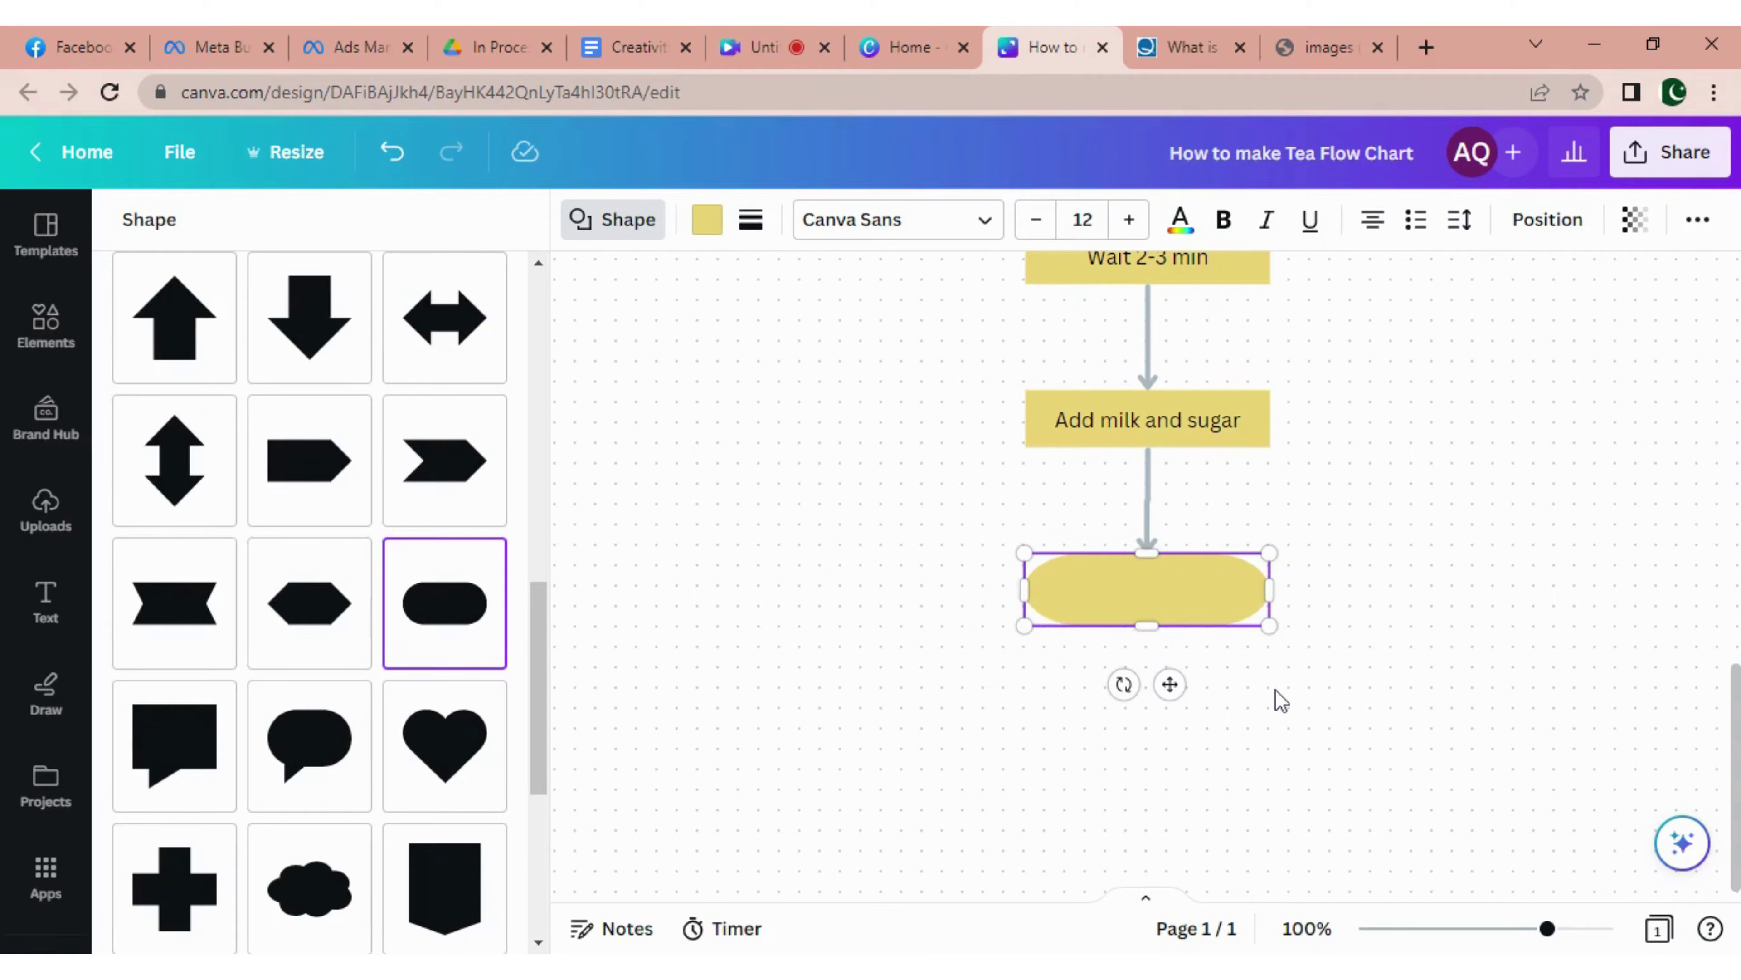
{"action": "type", "text": "Stop"}
{"action": "left_click", "coordinate": [1267, 712]}
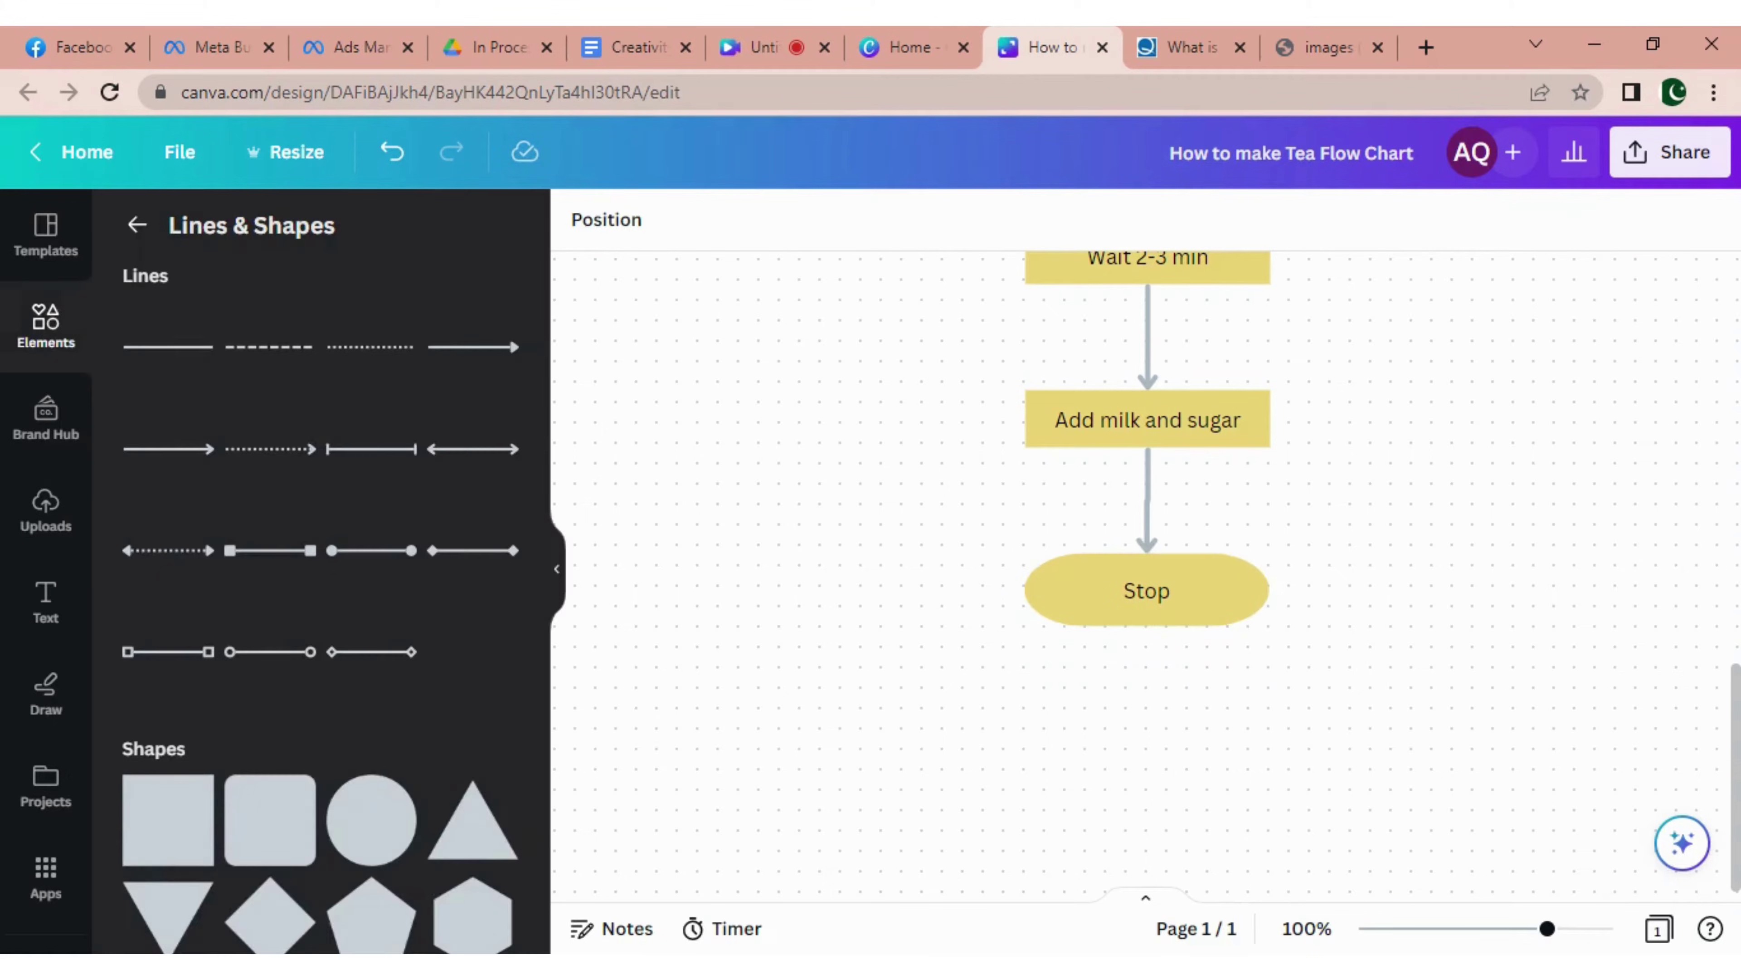
{"action": "scroll", "coordinate": [1267, 712], "scroll_direction": "up", "scroll_amount": 10}
{"action": "scroll", "coordinate": [821, 717], "scroll_direction": "up", "scroll_amount": 2}
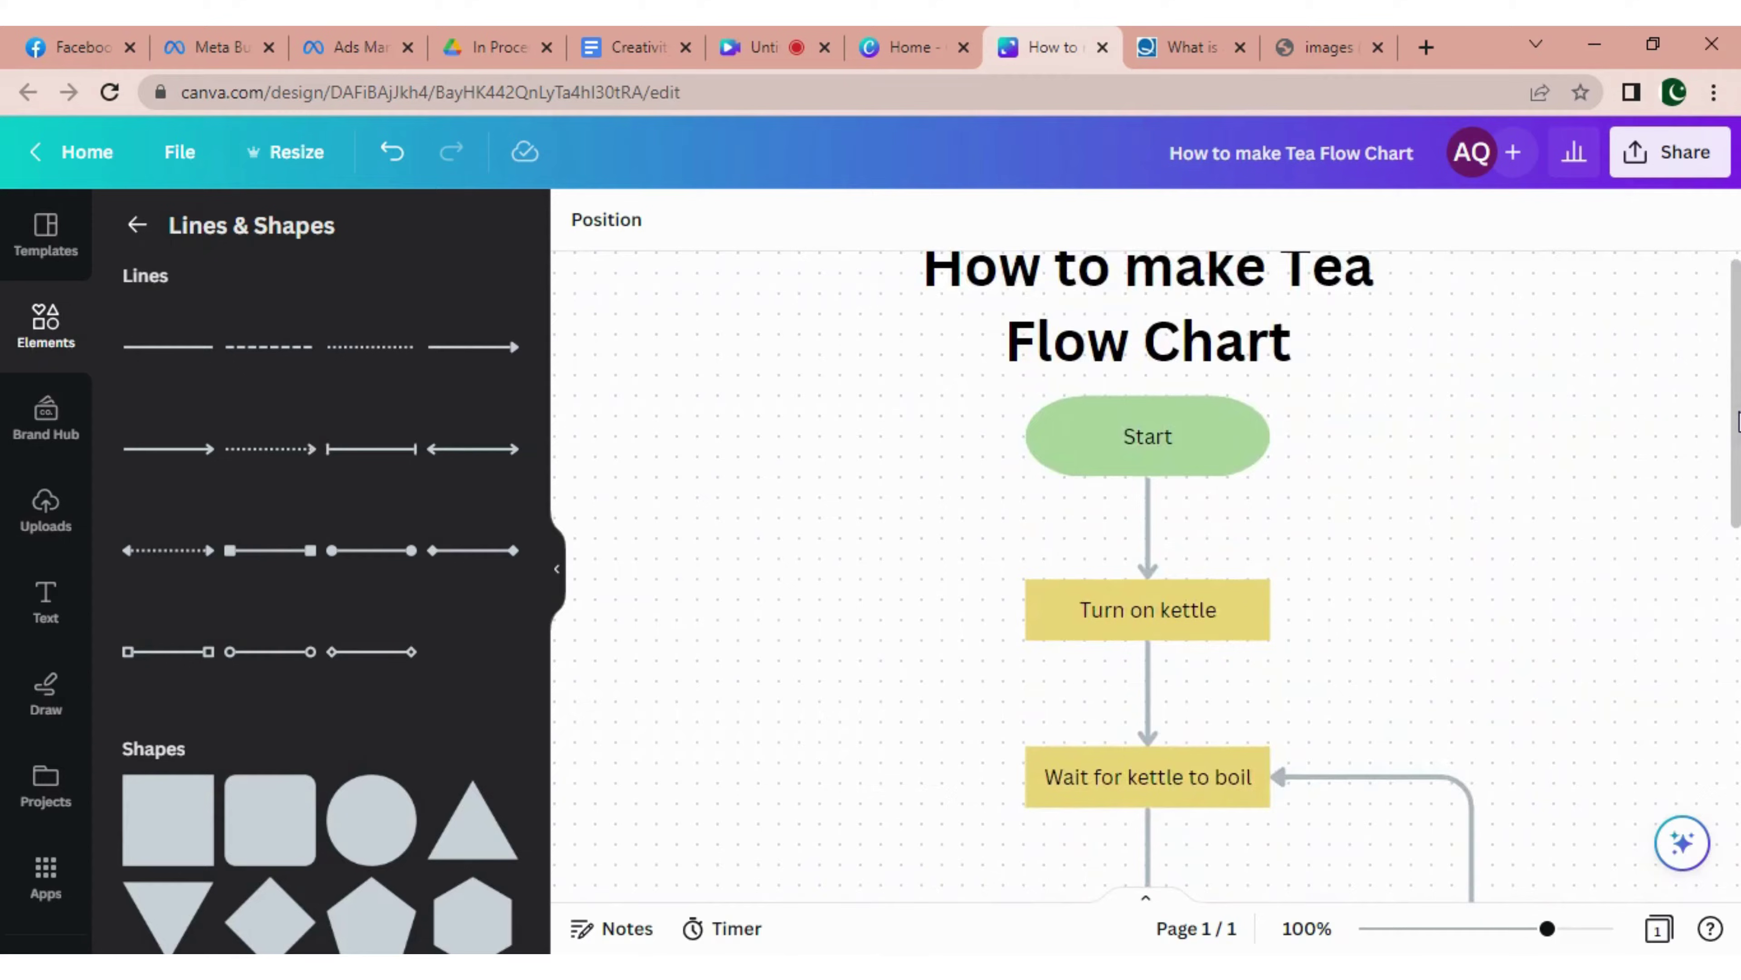
{"action": "scroll", "coordinate": [821, 717], "scroll_direction": "down", "scroll_amount": 15}
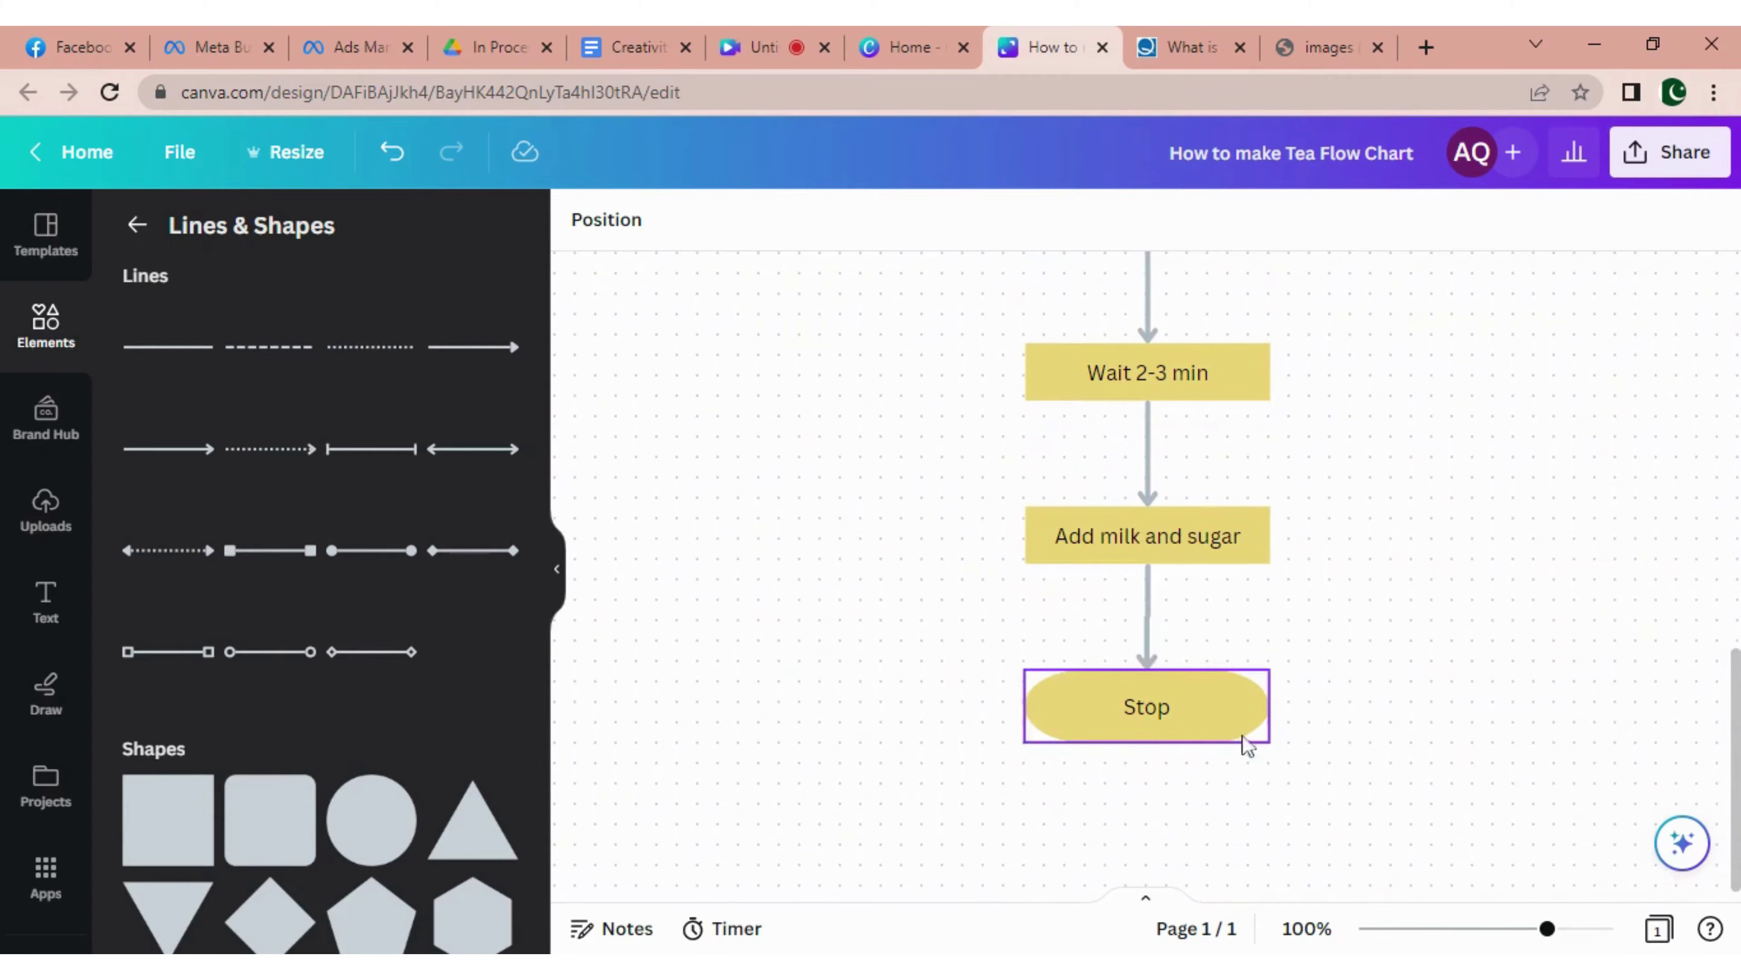
Fill the Stop pill with coral red.
{"action": "left_click", "coordinate": [1225, 731]}
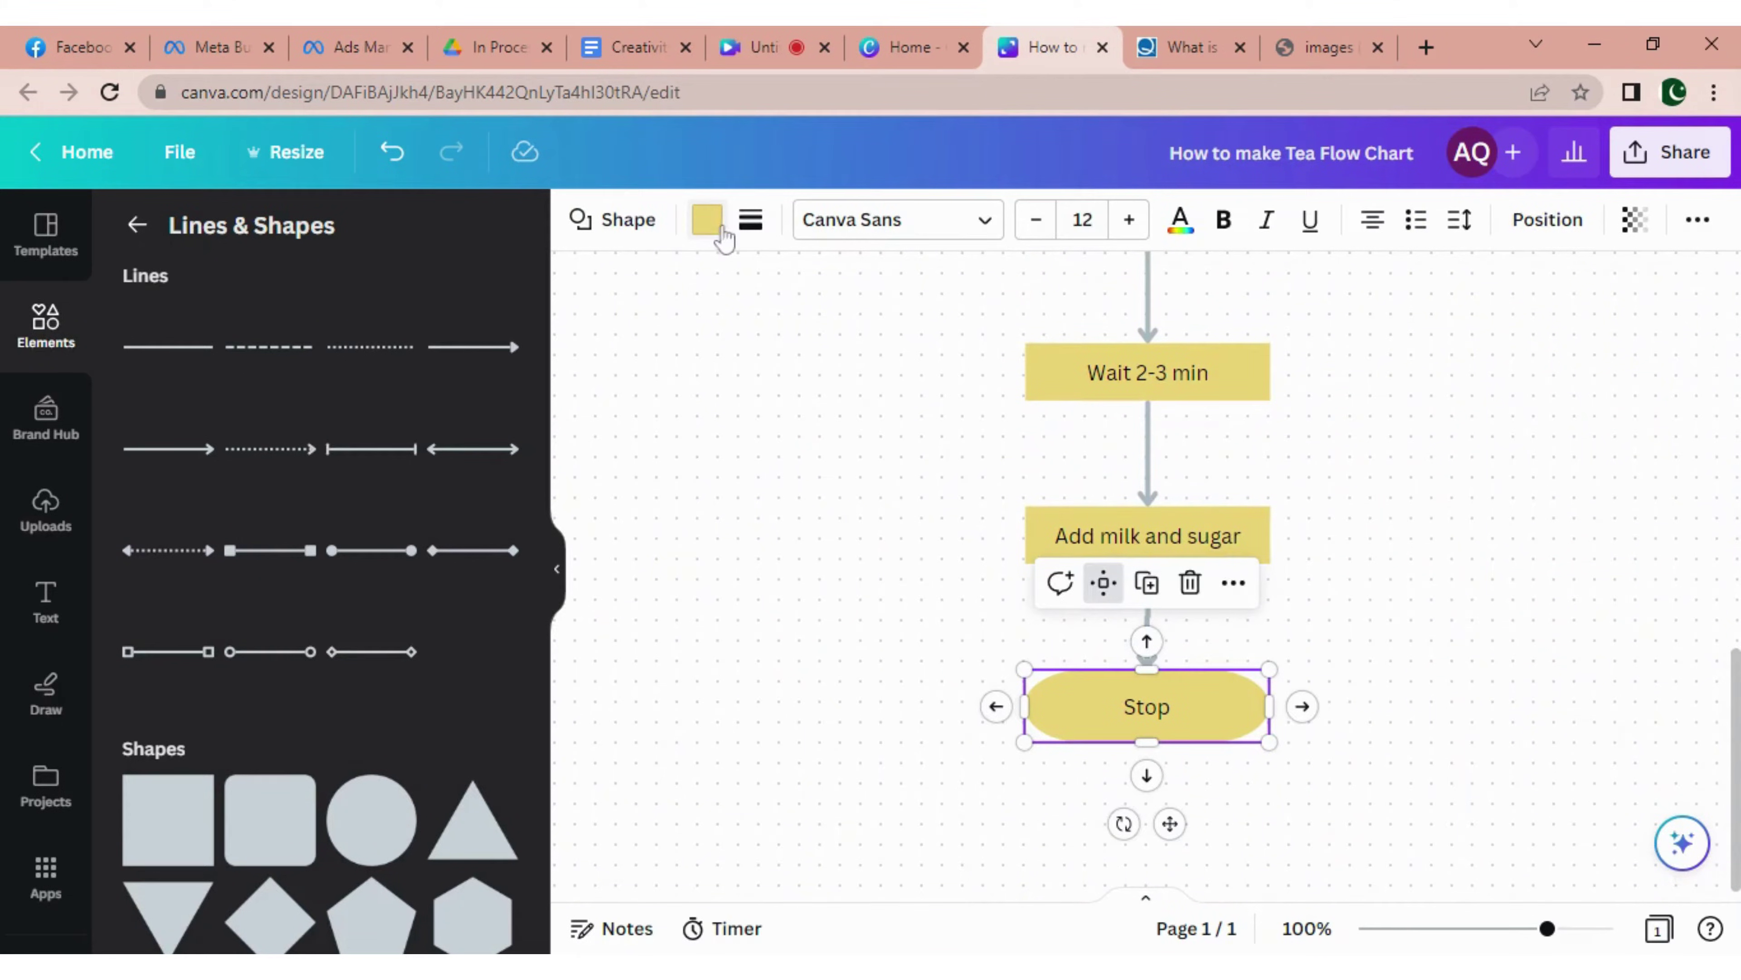
{"action": "left_click", "coordinate": [707, 221]}
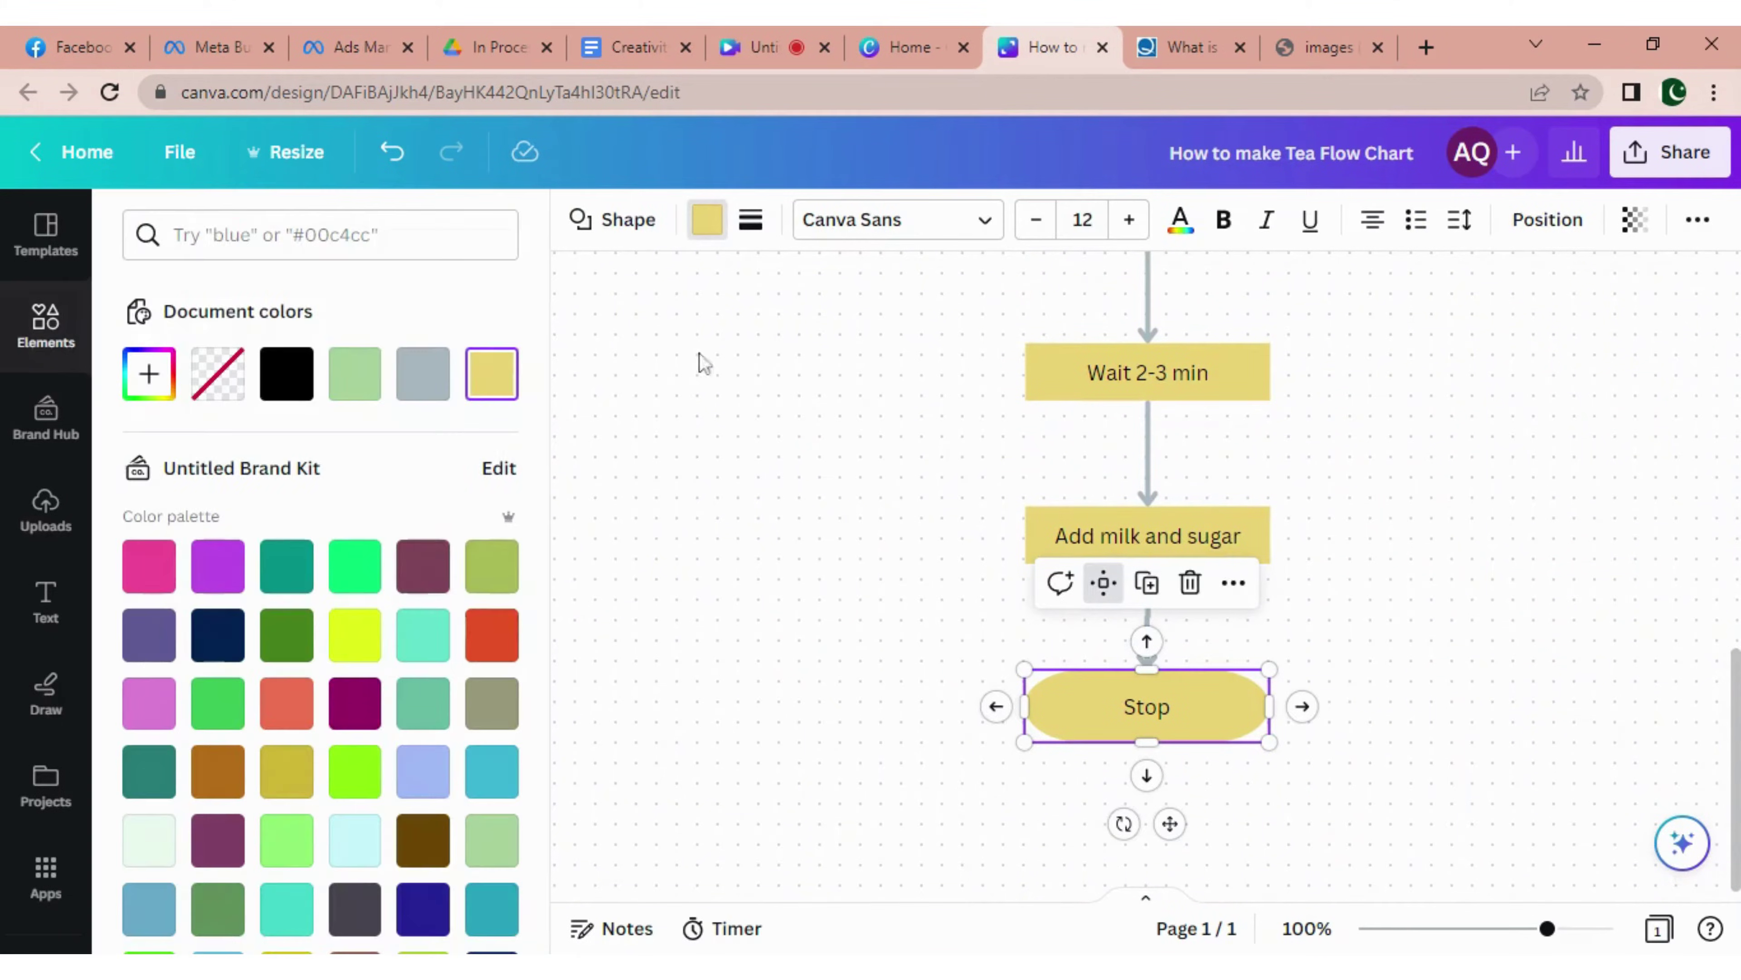
{"action": "left_click", "coordinate": [285, 703]}
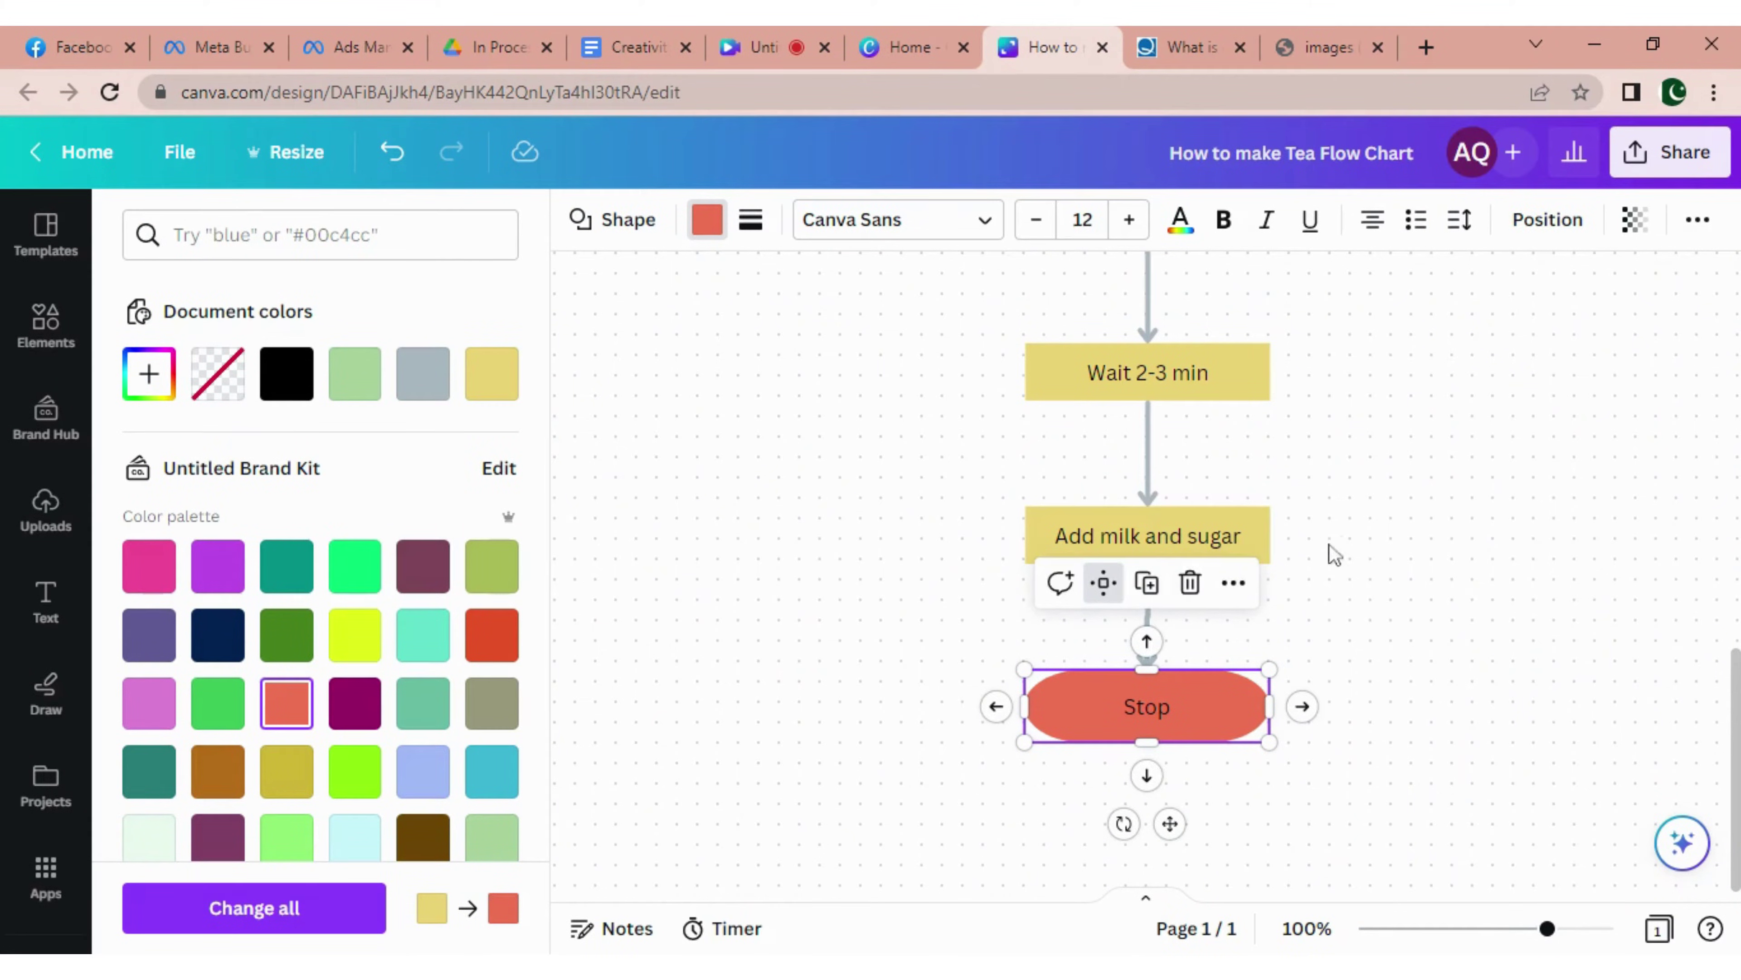
{"action": "scroll", "coordinate": [1450, 501], "scroll_direction": "up", "scroll_amount": 5}
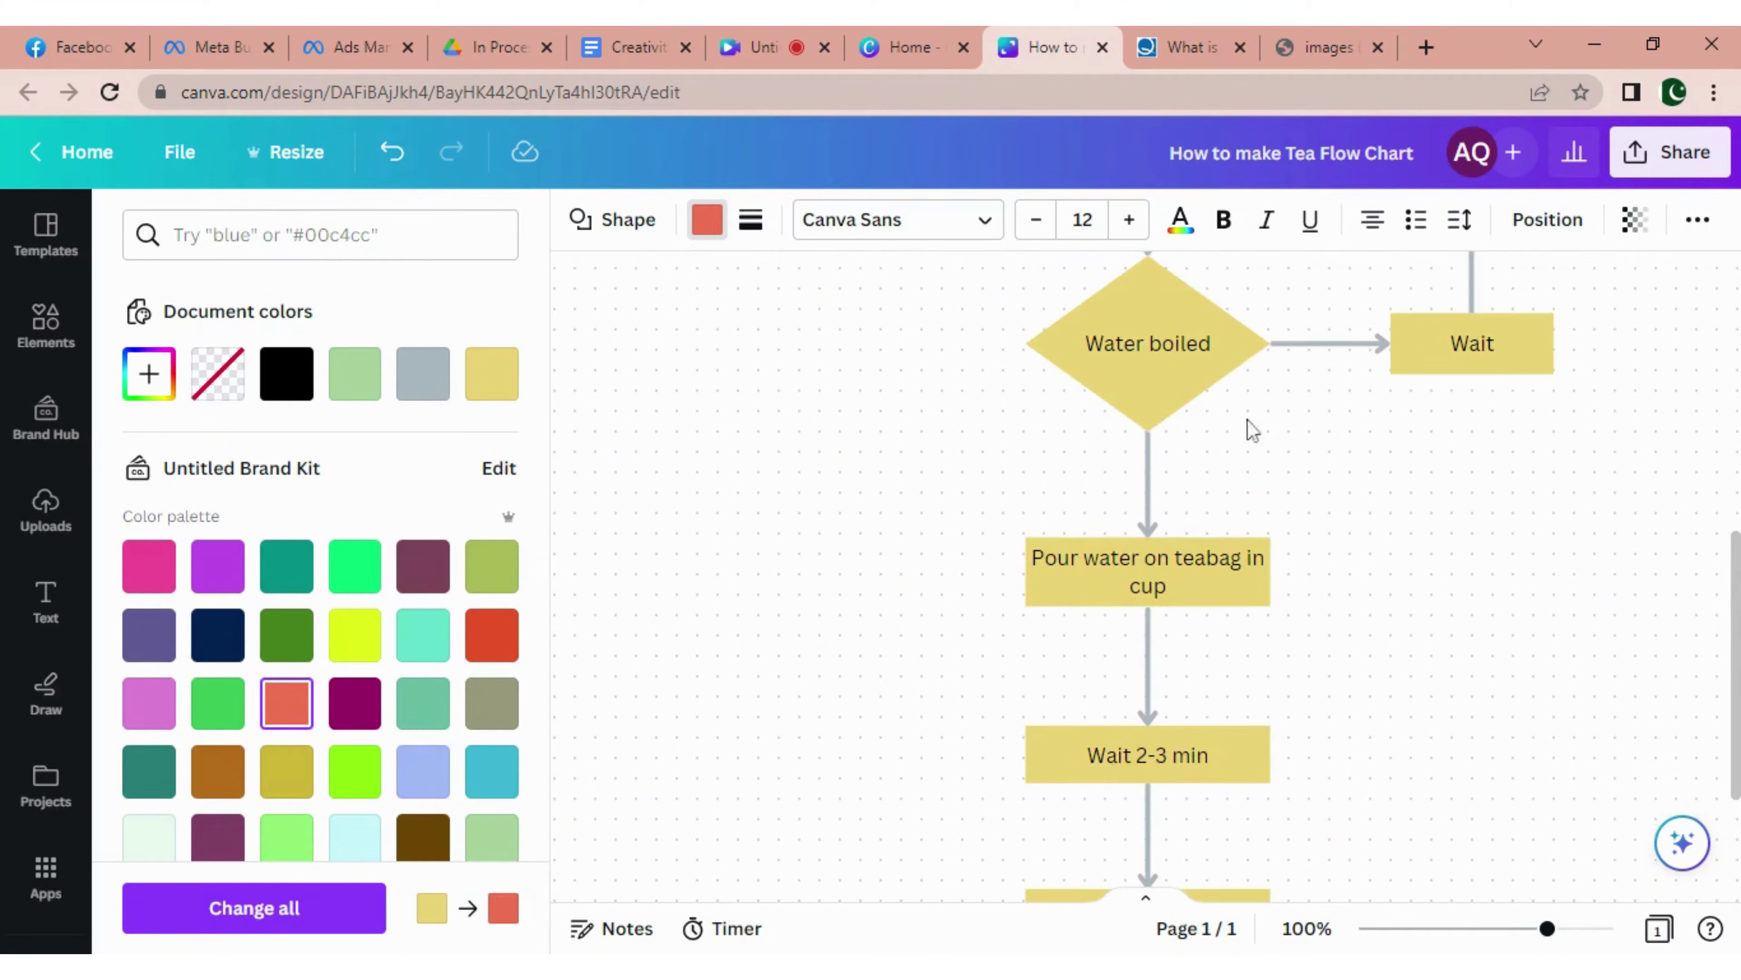
Fill the 'Water boiled' decision diamond bright red from Default colors.
{"action": "left_click", "coordinate": [1204, 374]}
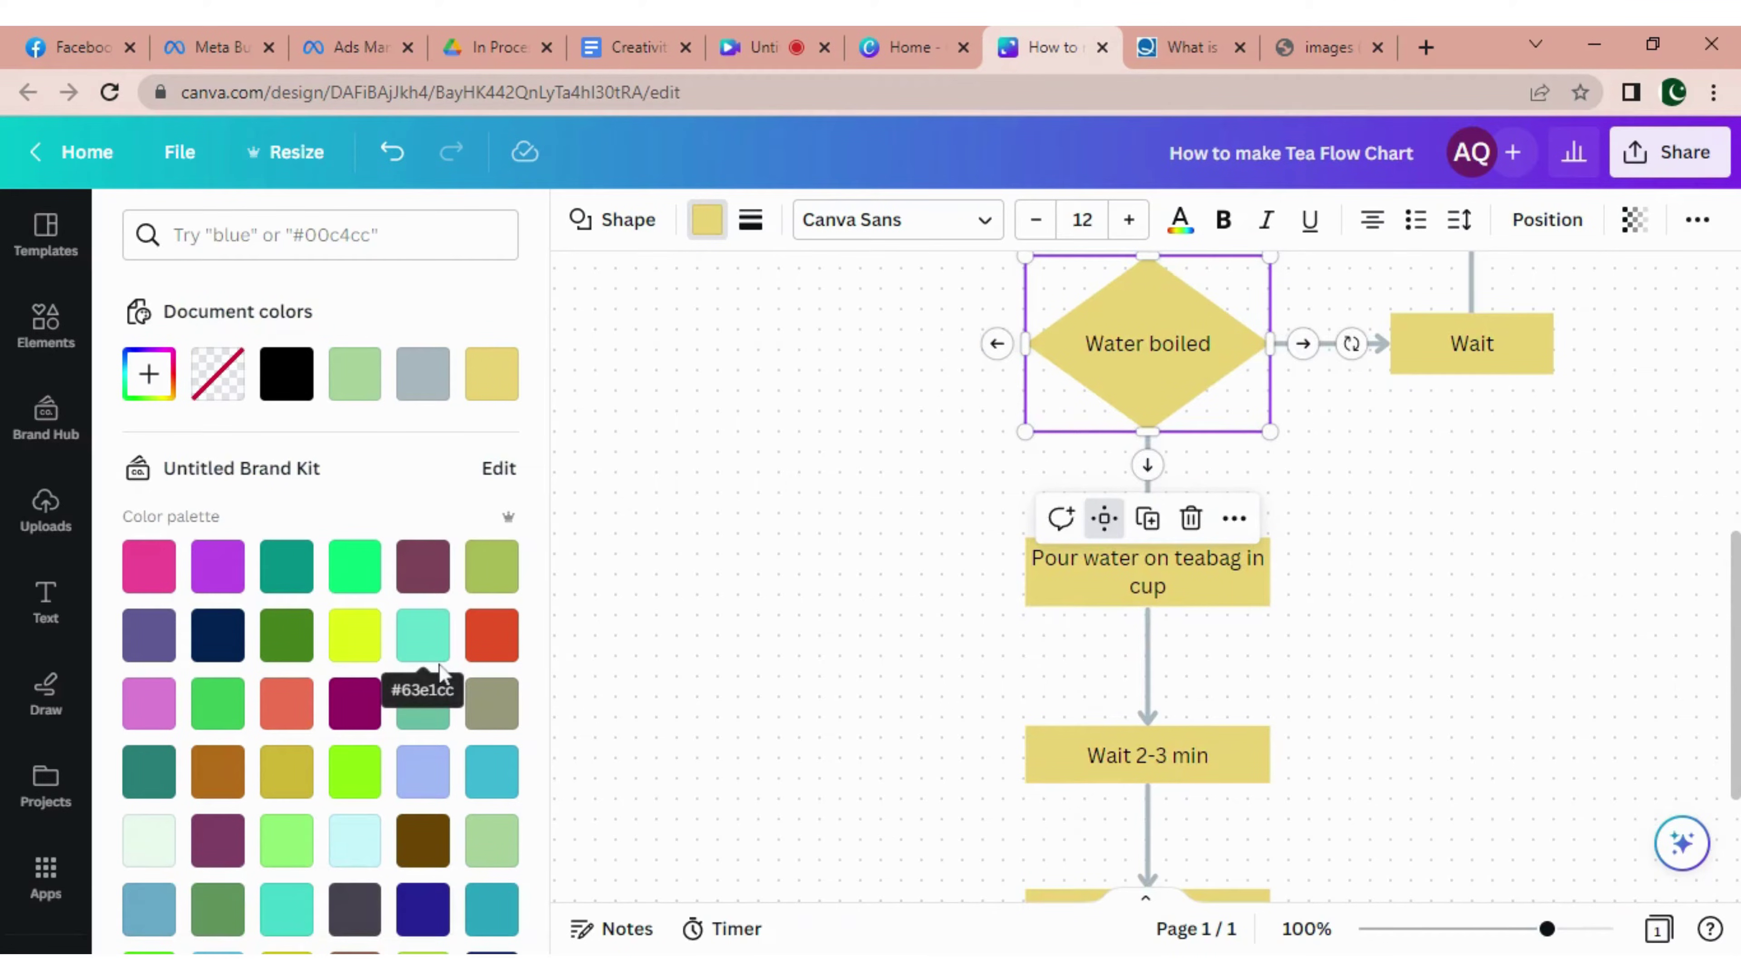
{"action": "scroll", "coordinate": [303, 681], "scroll_direction": "down", "scroll_amount": 10}
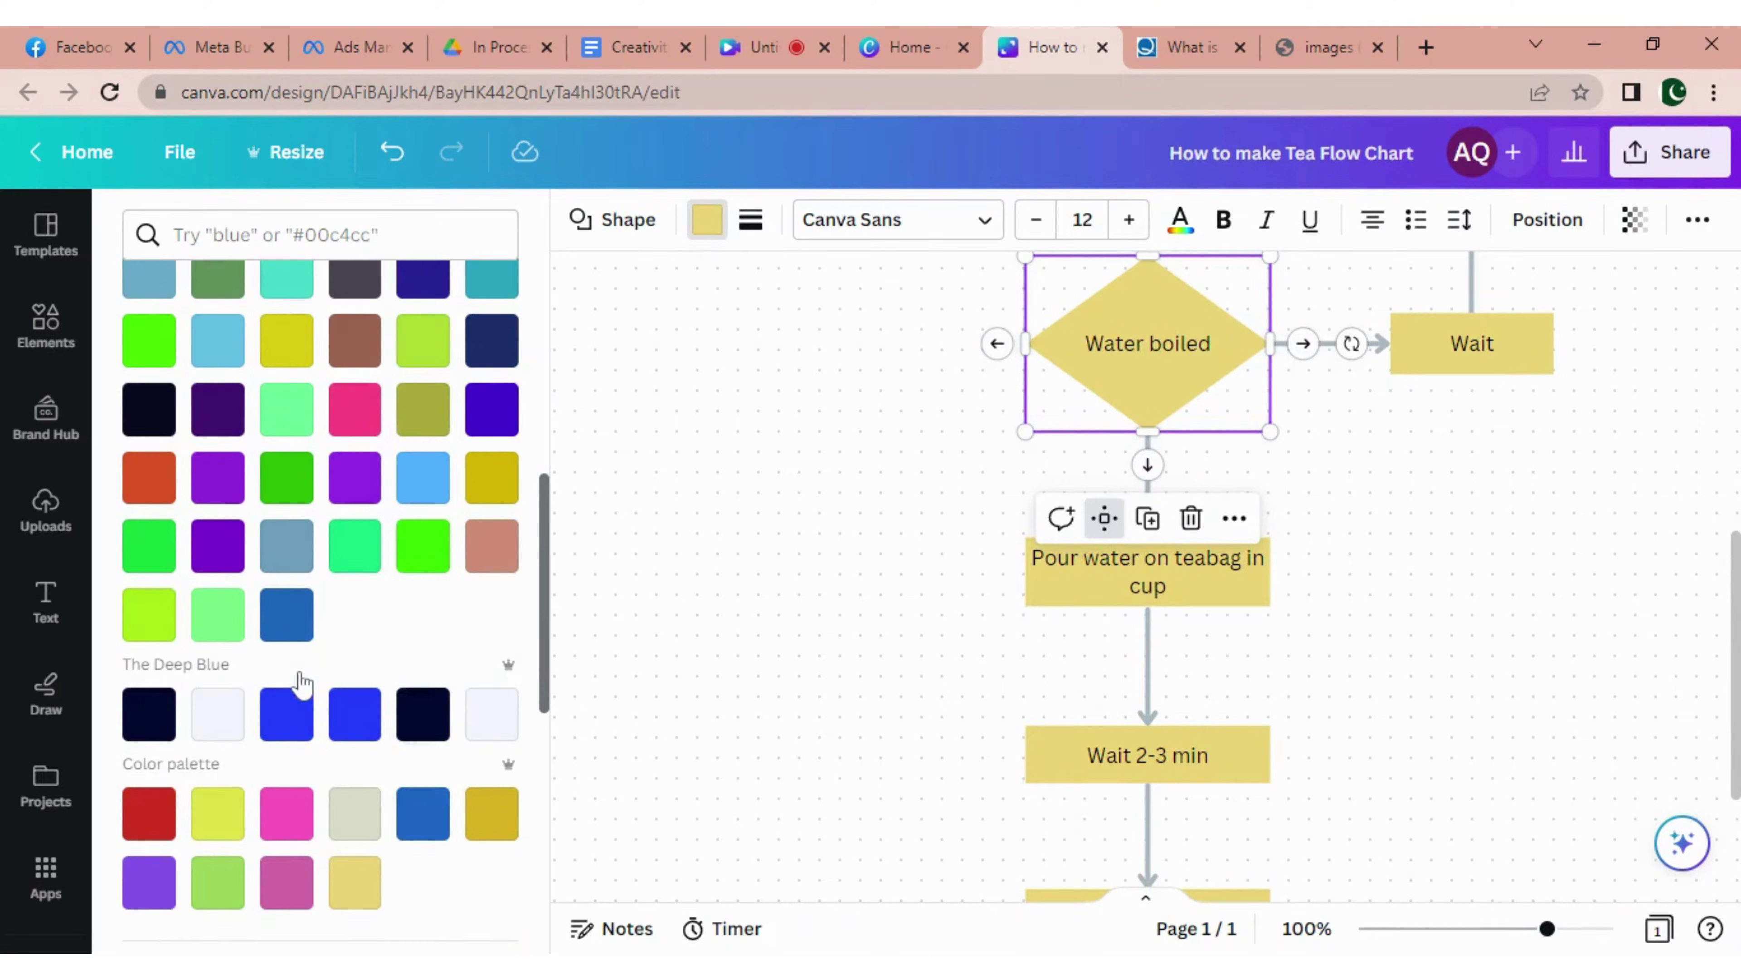
{"action": "left_click", "coordinate": [159, 483]}
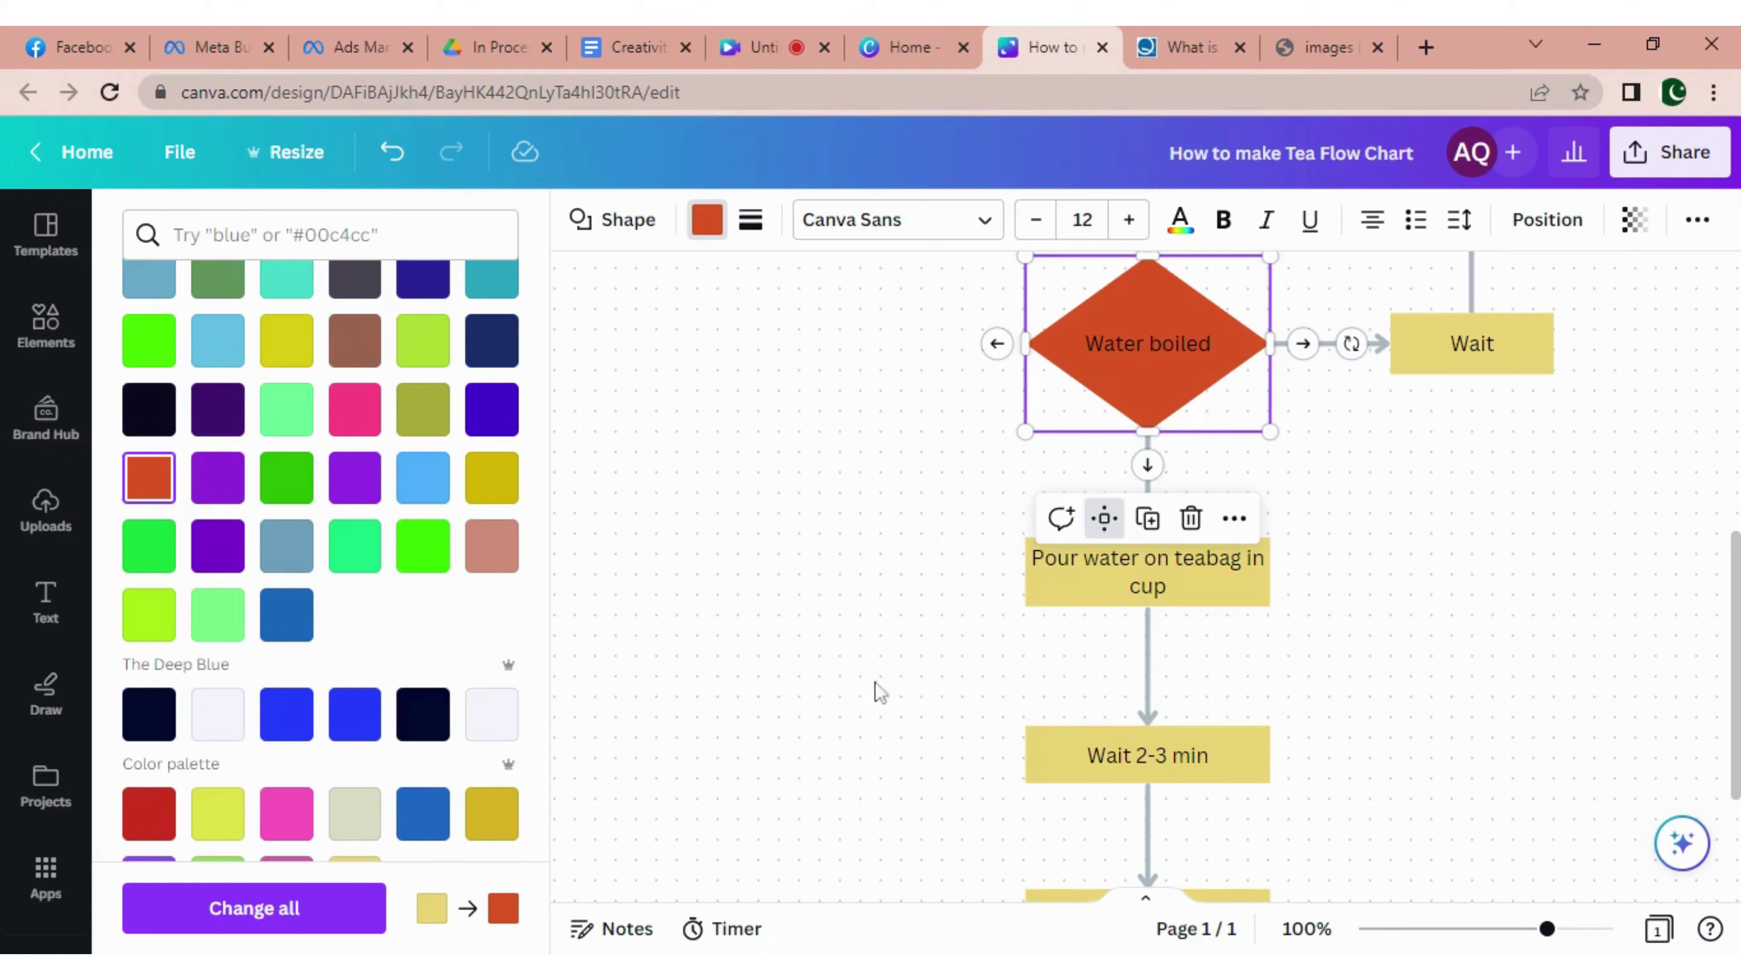
{"action": "scroll", "coordinate": [245, 739], "scroll_direction": "down", "scroll_amount": 8}
{"action": "left_click", "coordinate": [218, 506]}
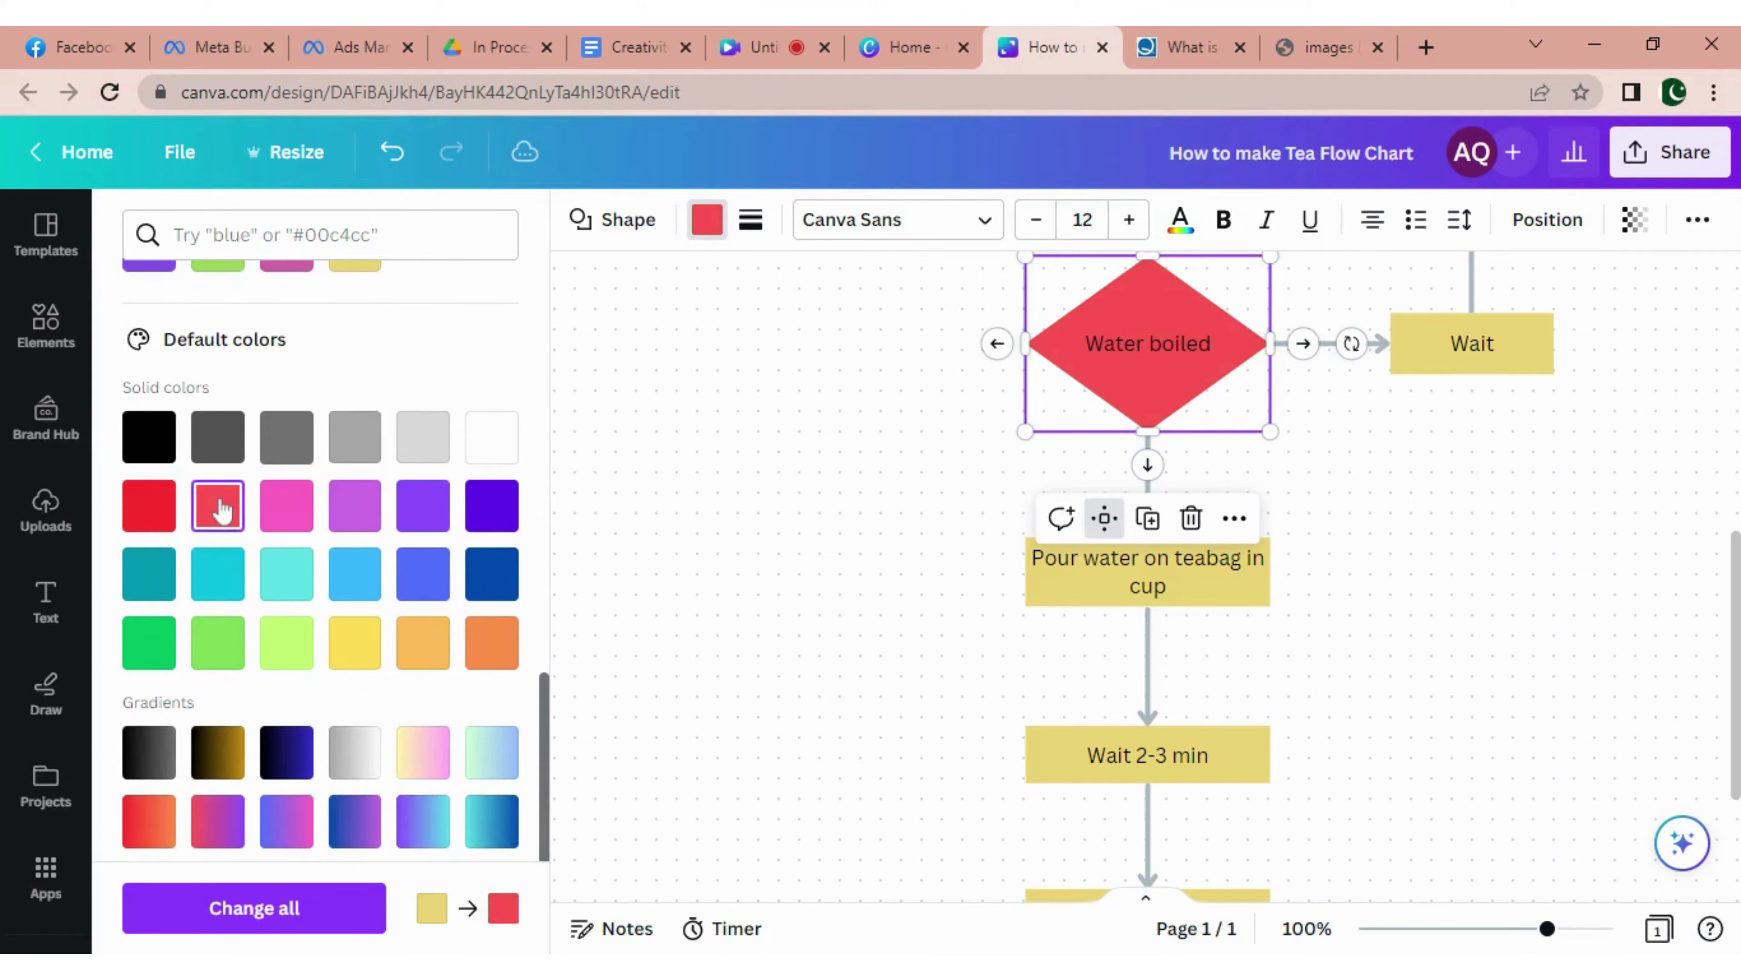
{"action": "left_click", "coordinate": [1516, 929]}
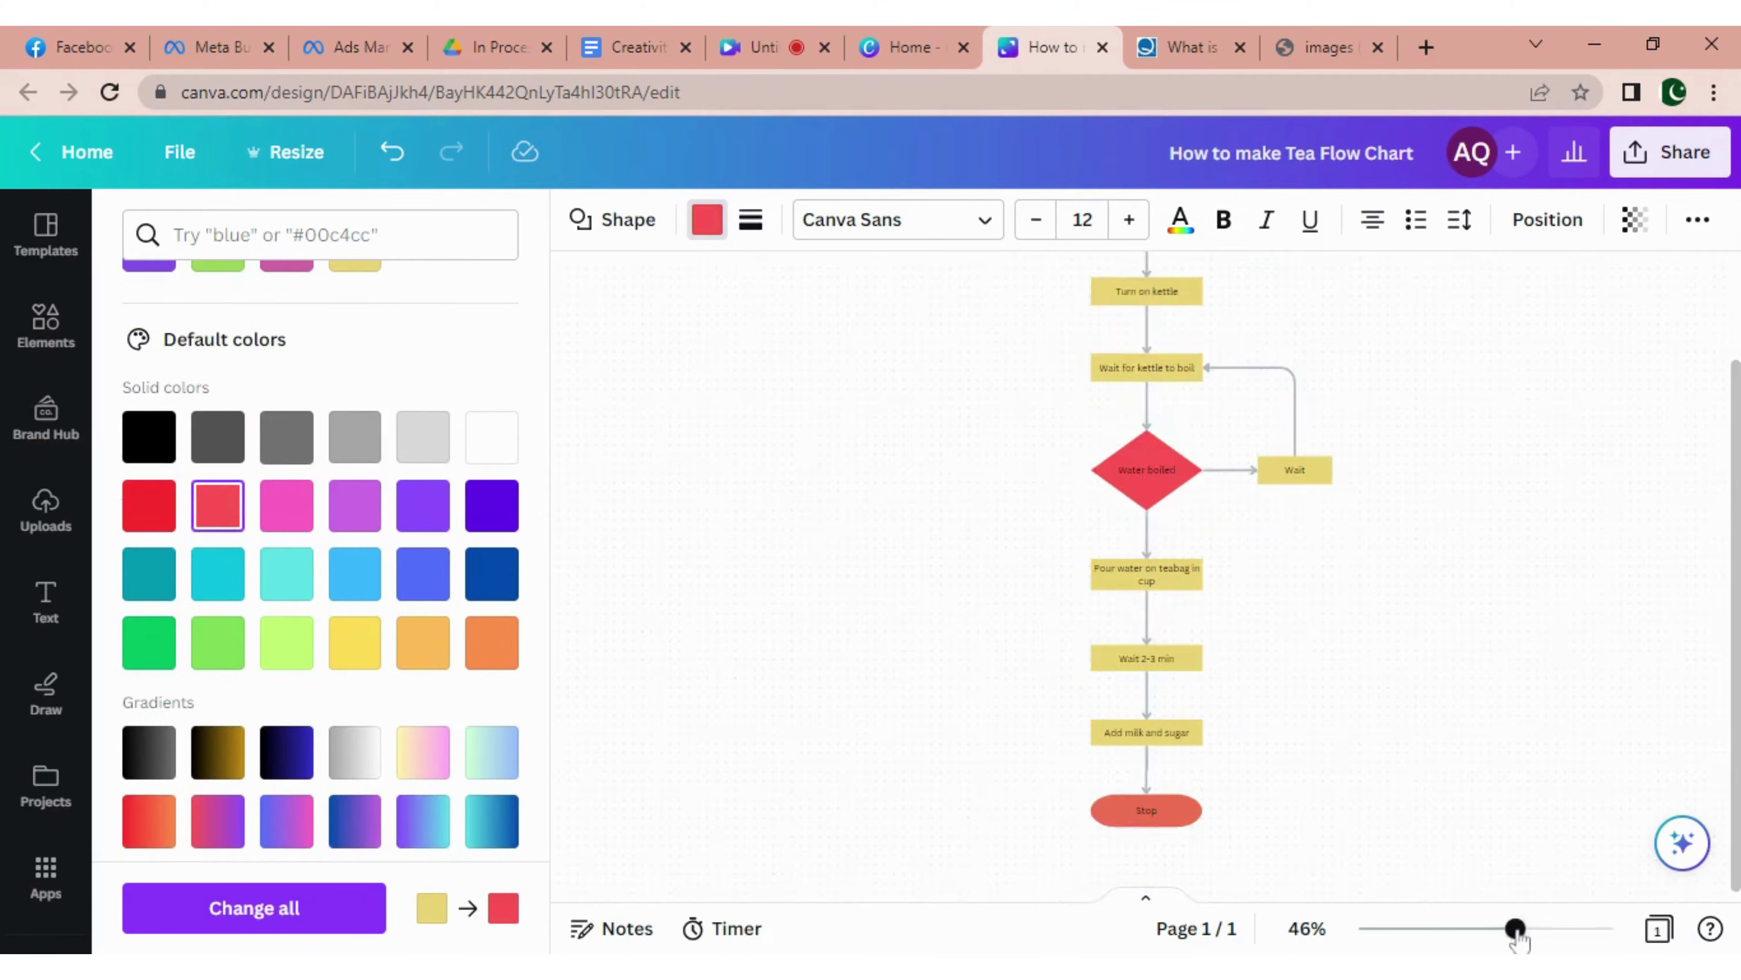
Zoom out to review the whole chart, then zoom back to about 103%.
{"action": "left_click", "coordinate": [1402, 745]}
{"action": "scroll", "coordinate": [1147, 569], "scroll_direction": "up", "scroll_amount": 3}
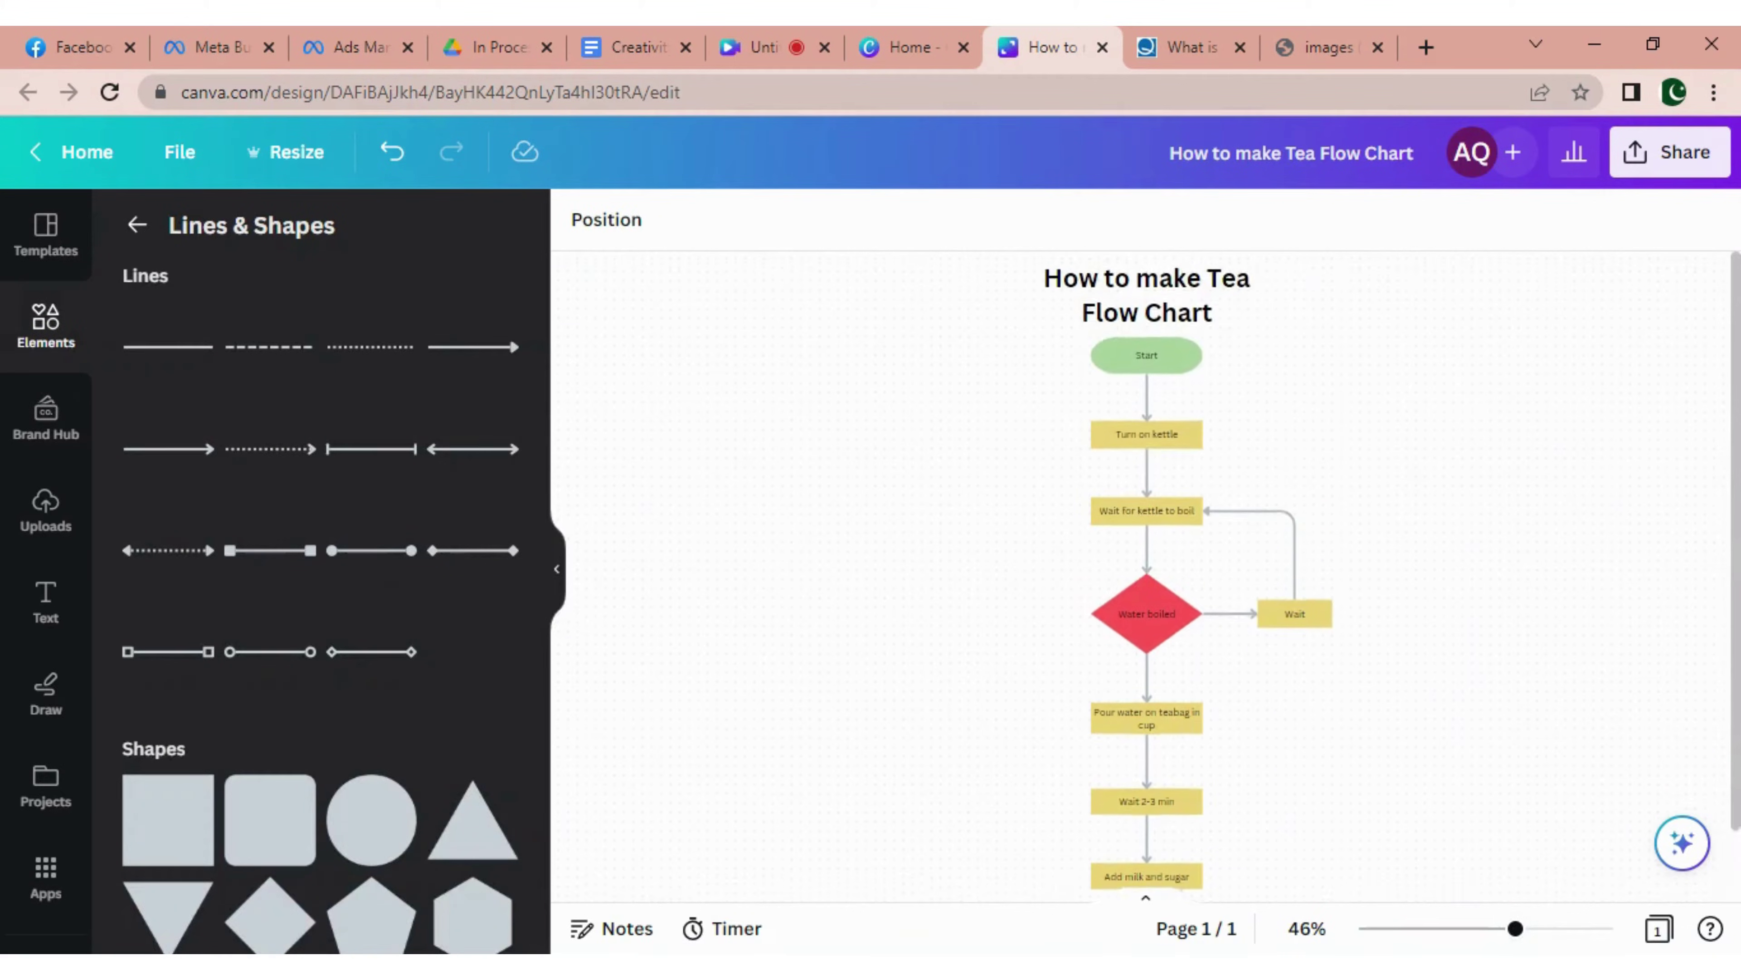
{"action": "scroll", "coordinate": [1147, 569], "scroll_direction": "down", "scroll_amount": 4}
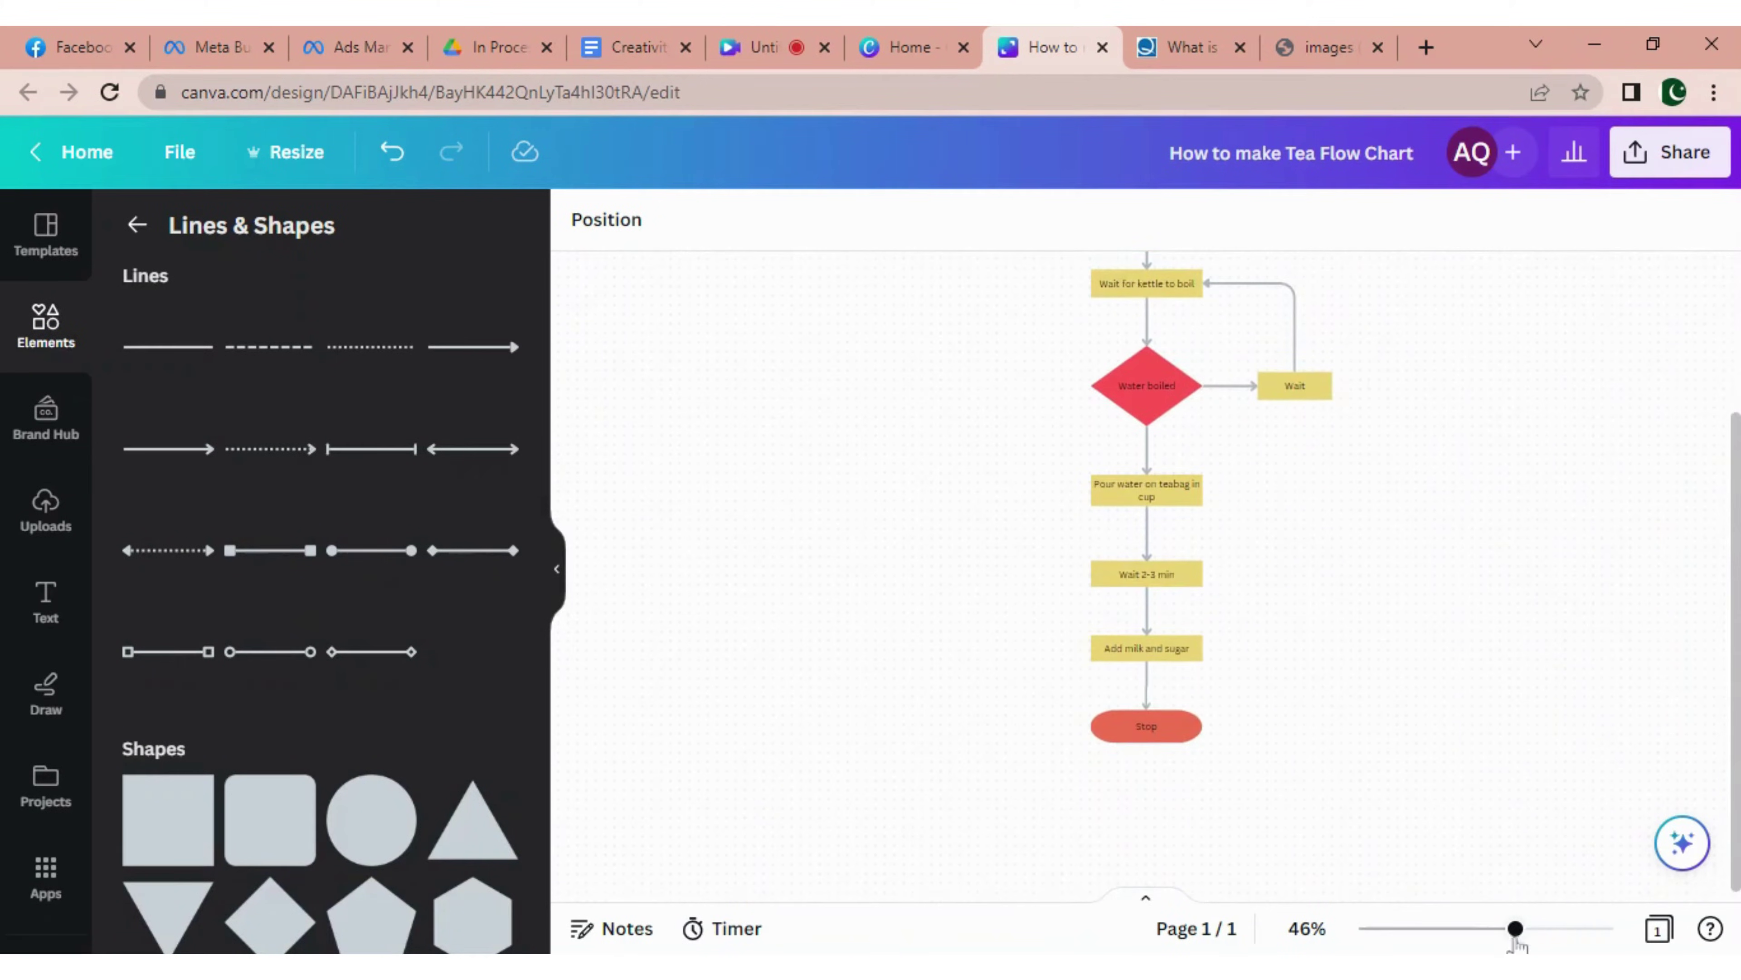
{"action": "left_click_drag", "start_coordinate": [1516, 930], "coordinate": [1510, 928]}
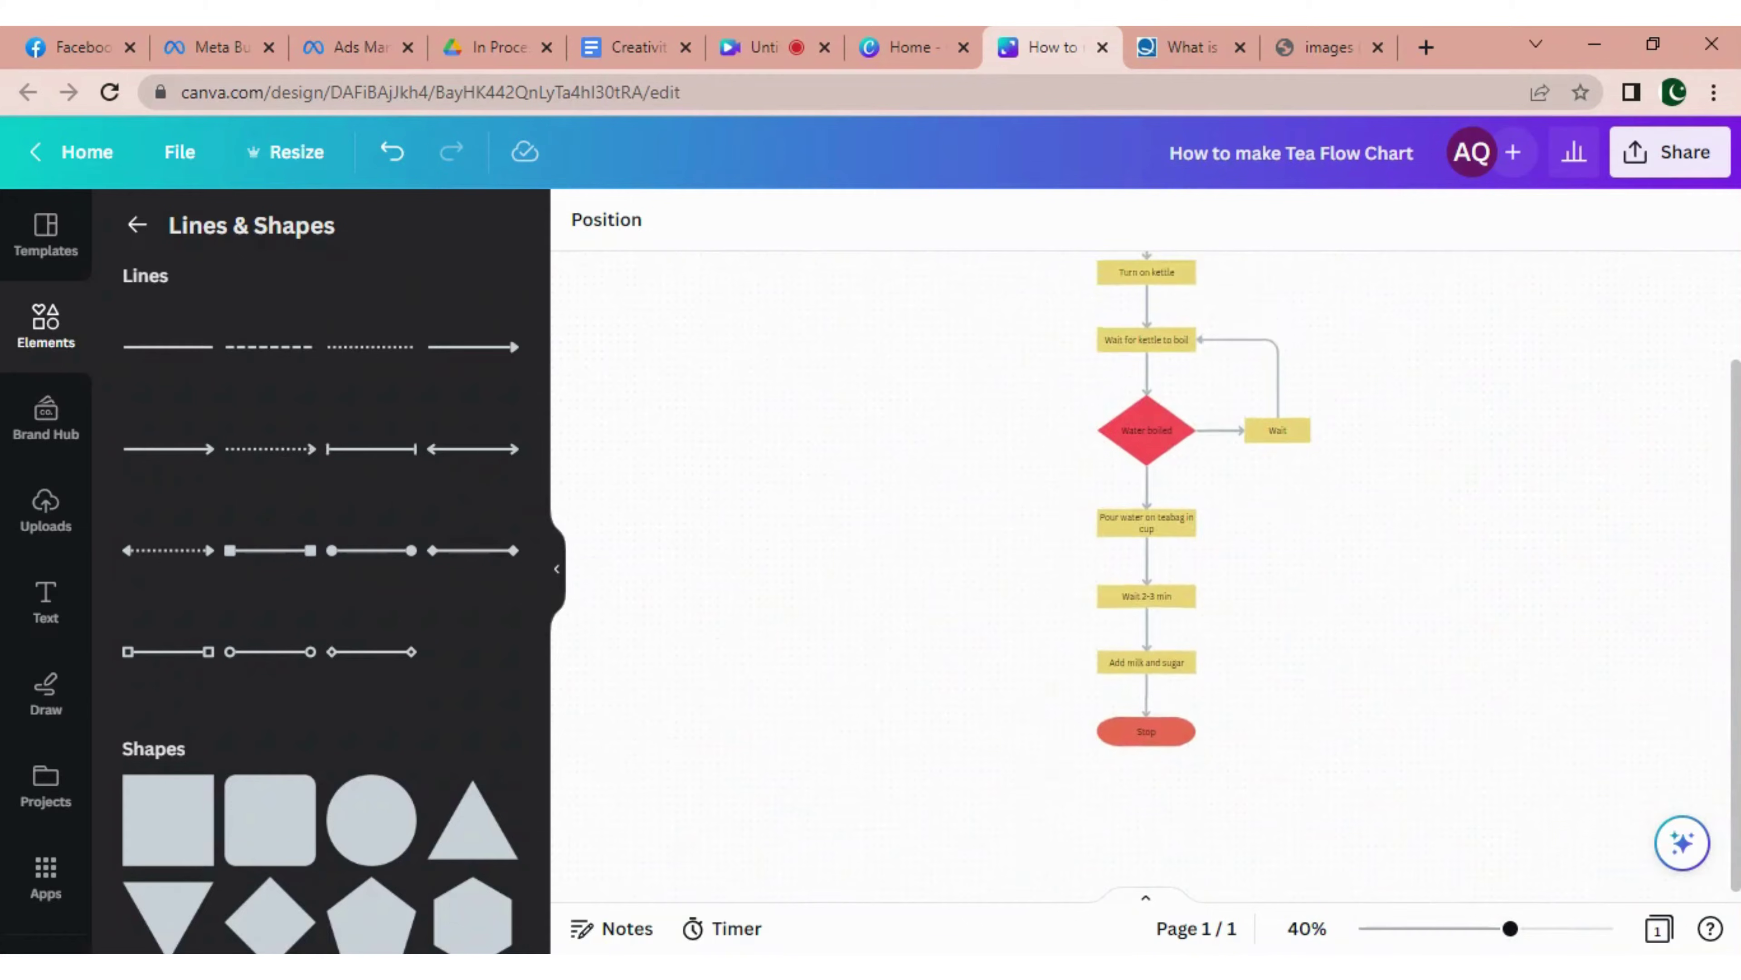
{"action": "scroll", "coordinate": [1737, 388], "scroll_direction": "up", "scroll_amount": 3}
{"action": "left_click", "coordinate": [1550, 929]}
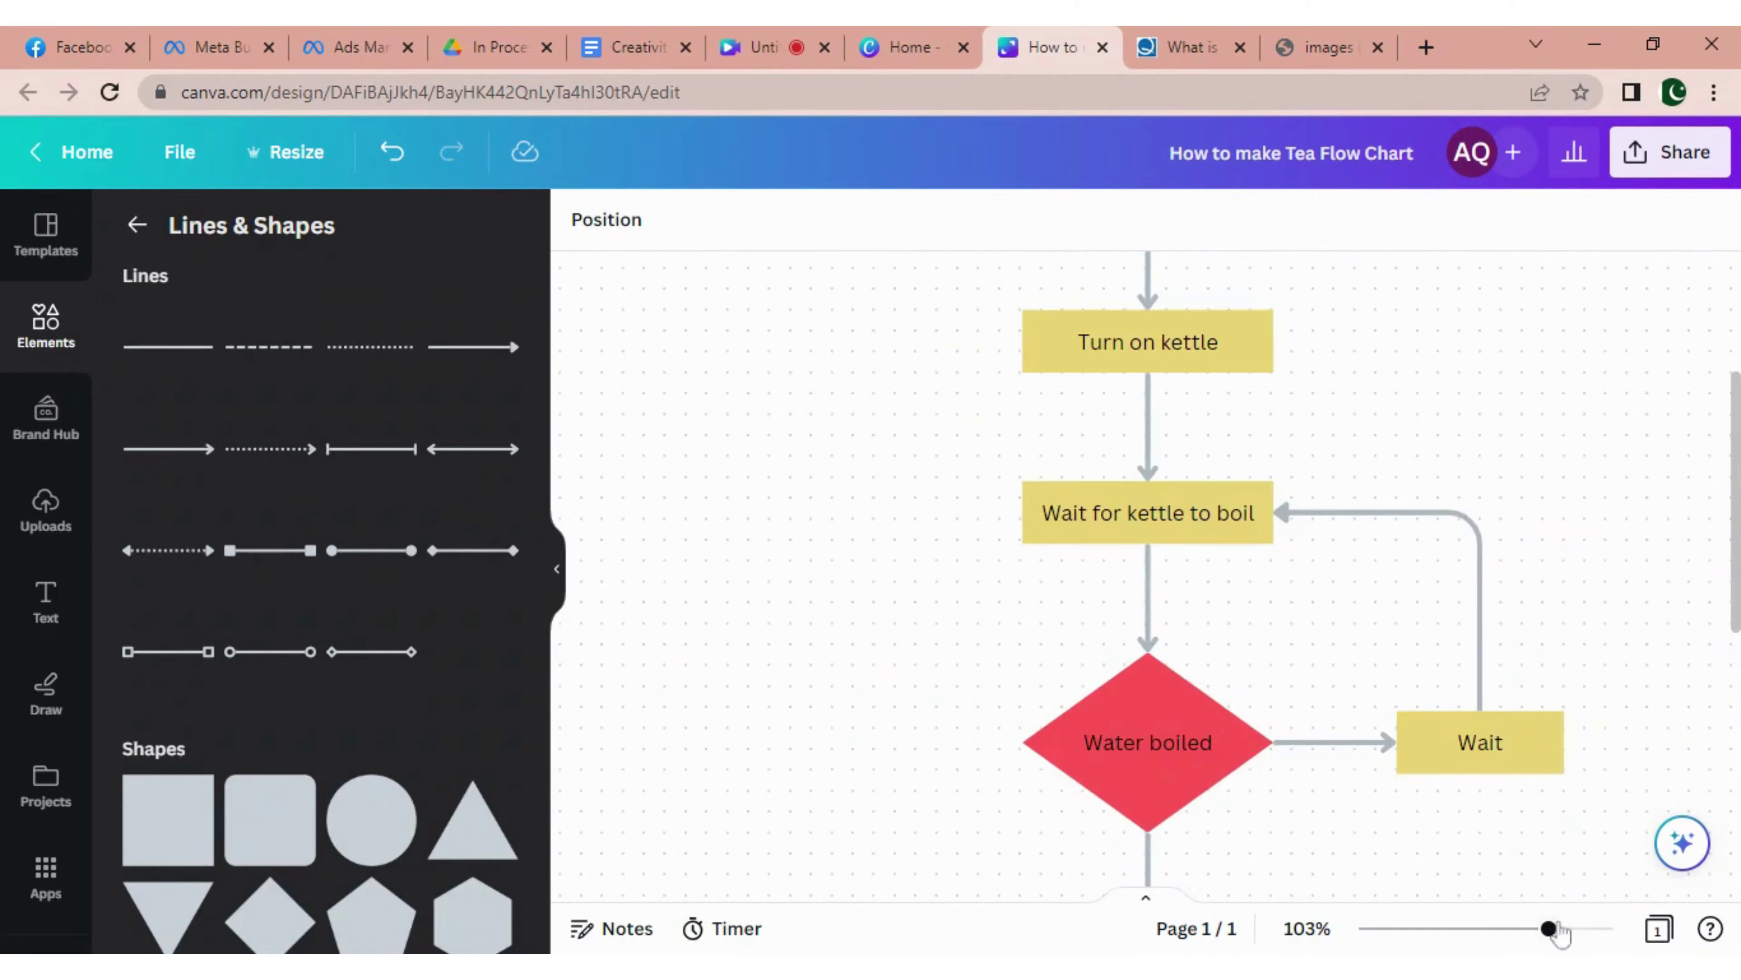
Select the connector arrow below Start.
{"action": "scroll", "coordinate": [1602, 447], "scroll_direction": "up", "scroll_amount": 6}
{"action": "left_click", "coordinate": [1152, 714]}
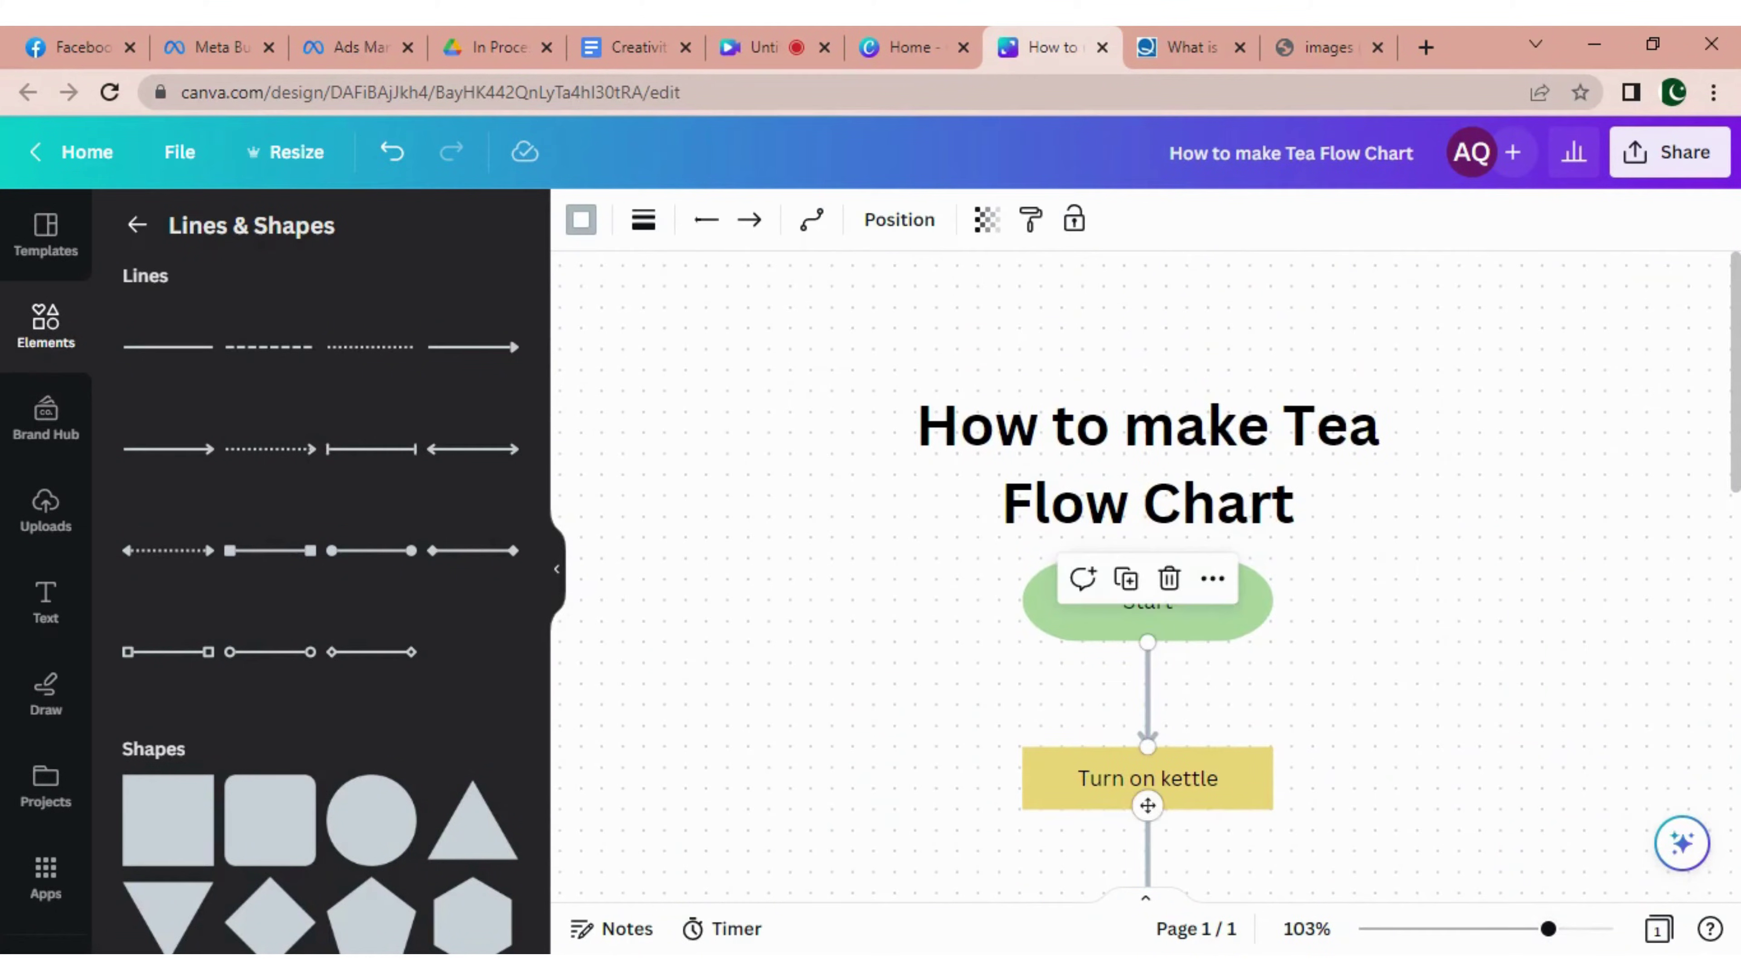
{"action": "scroll", "coordinate": [1151, 714], "scroll_direction": "down", "scroll_amount": 5}
{"action": "scroll", "coordinate": [1152, 713], "scroll_direction": "up", "scroll_amount": 2}
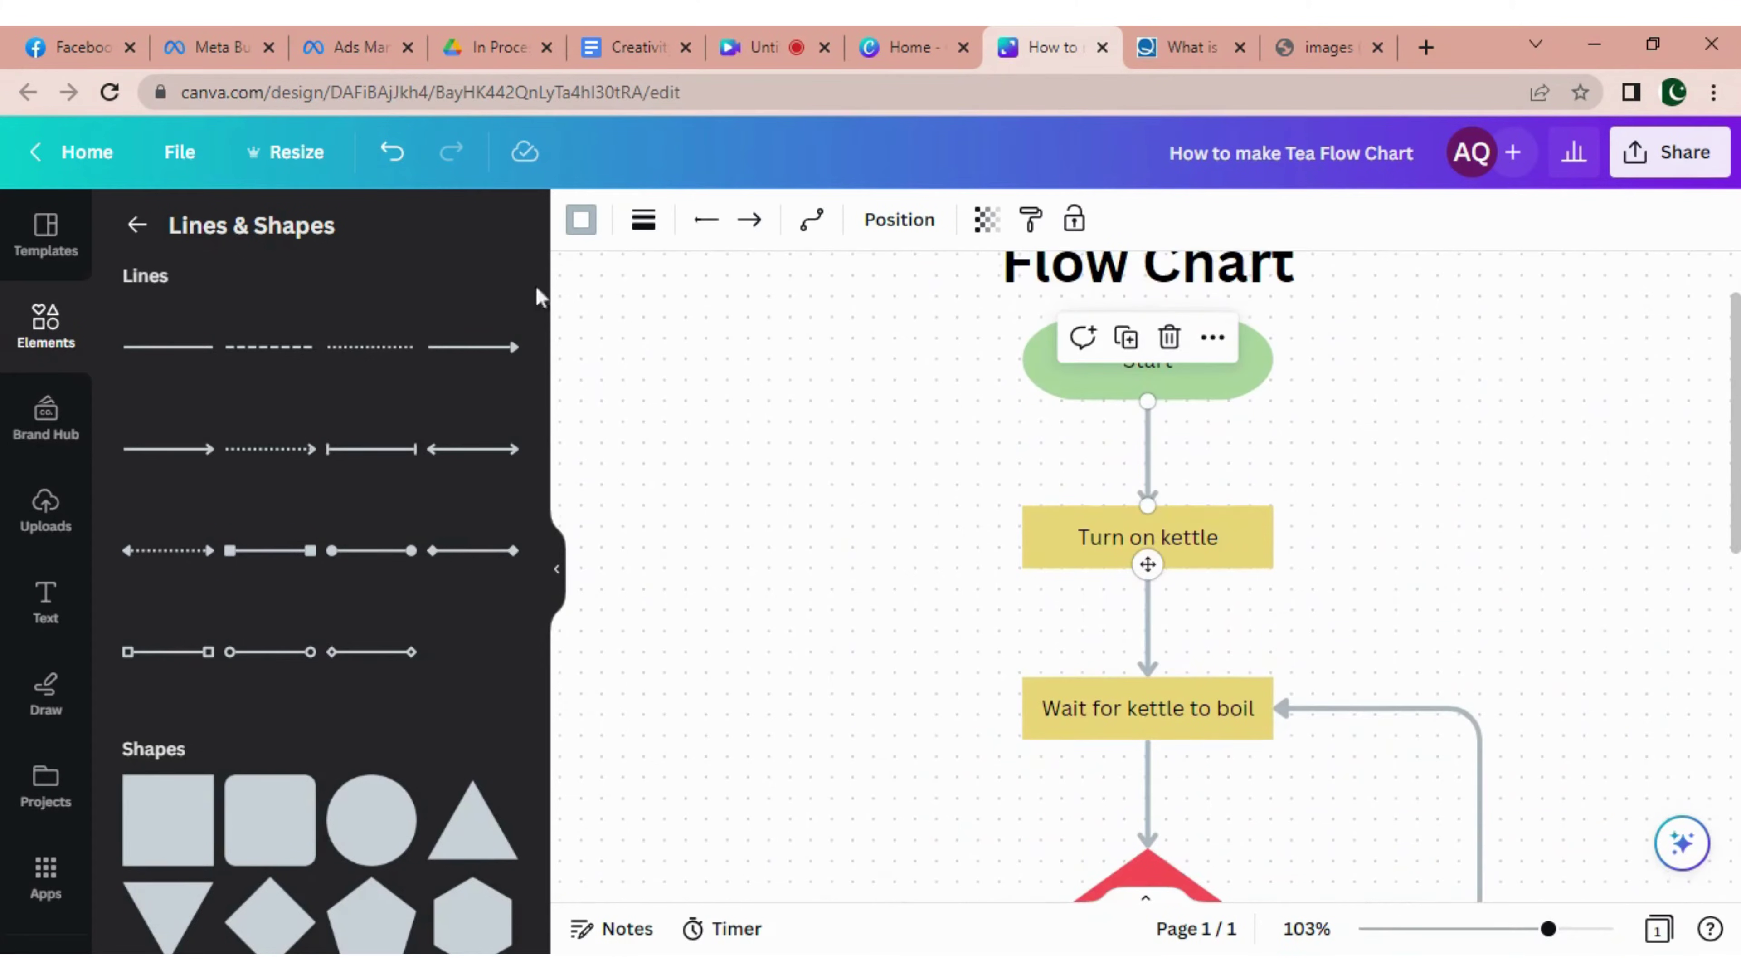
Colour the connector Black from Document colors and apply it to all arrows.
{"action": "left_click", "coordinate": [581, 220]}
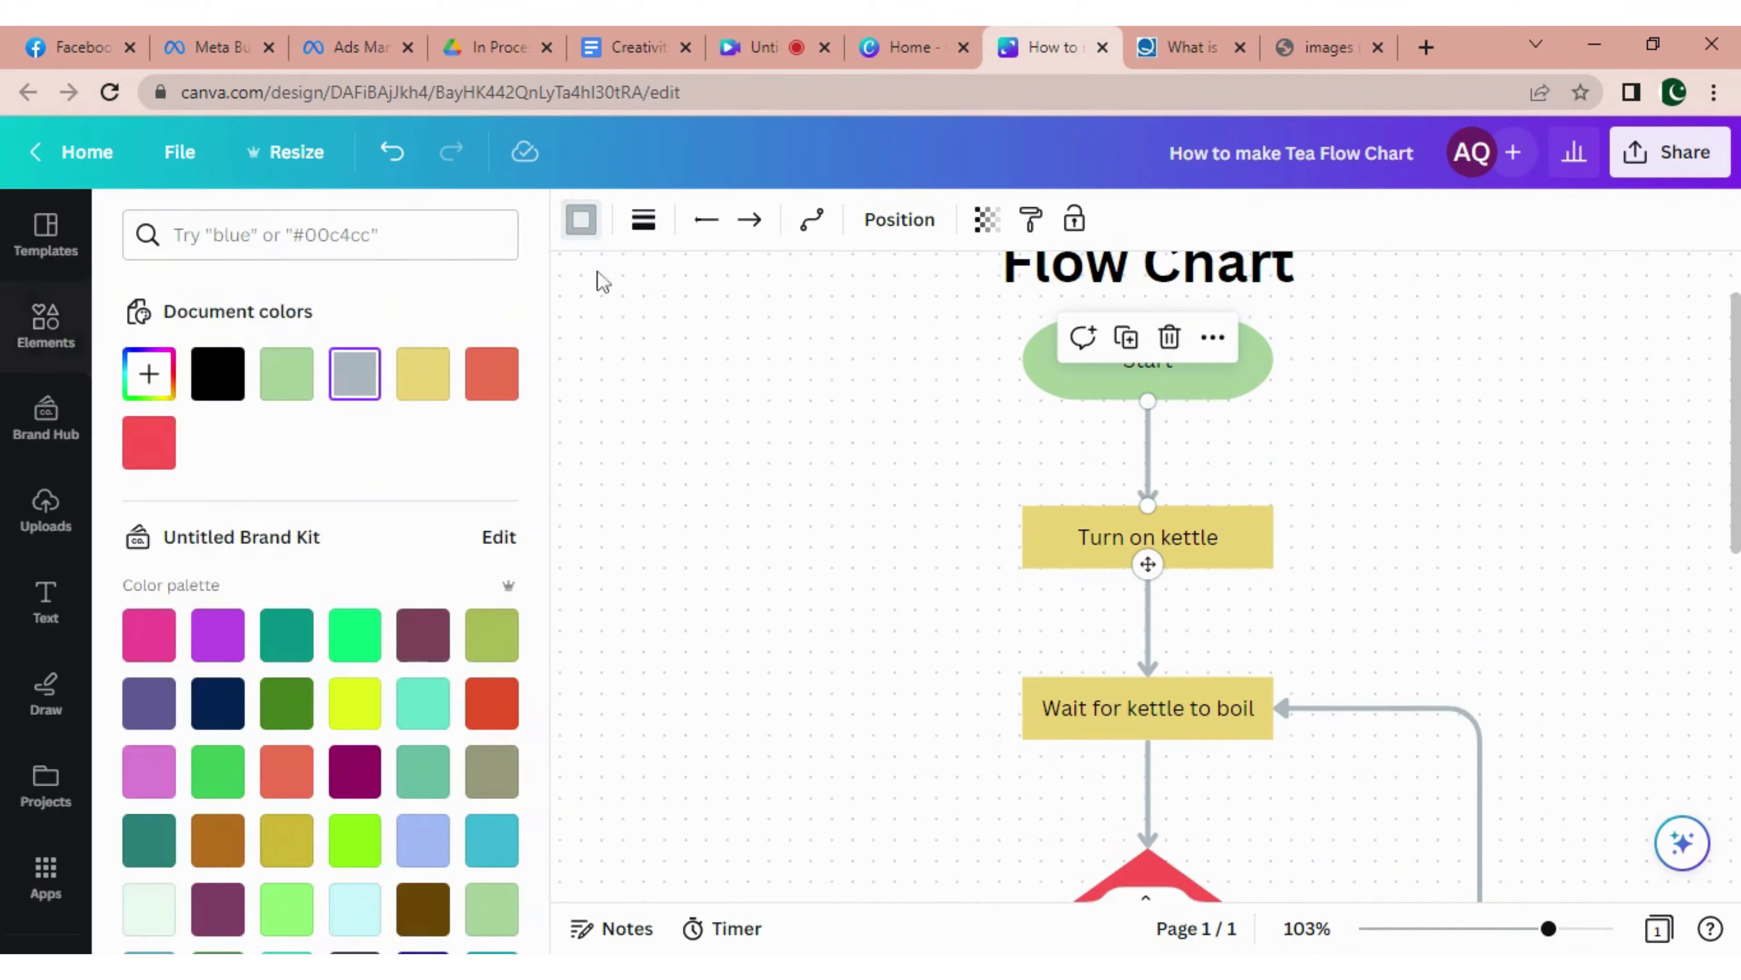
{"action": "left_click", "coordinate": [217, 374]}
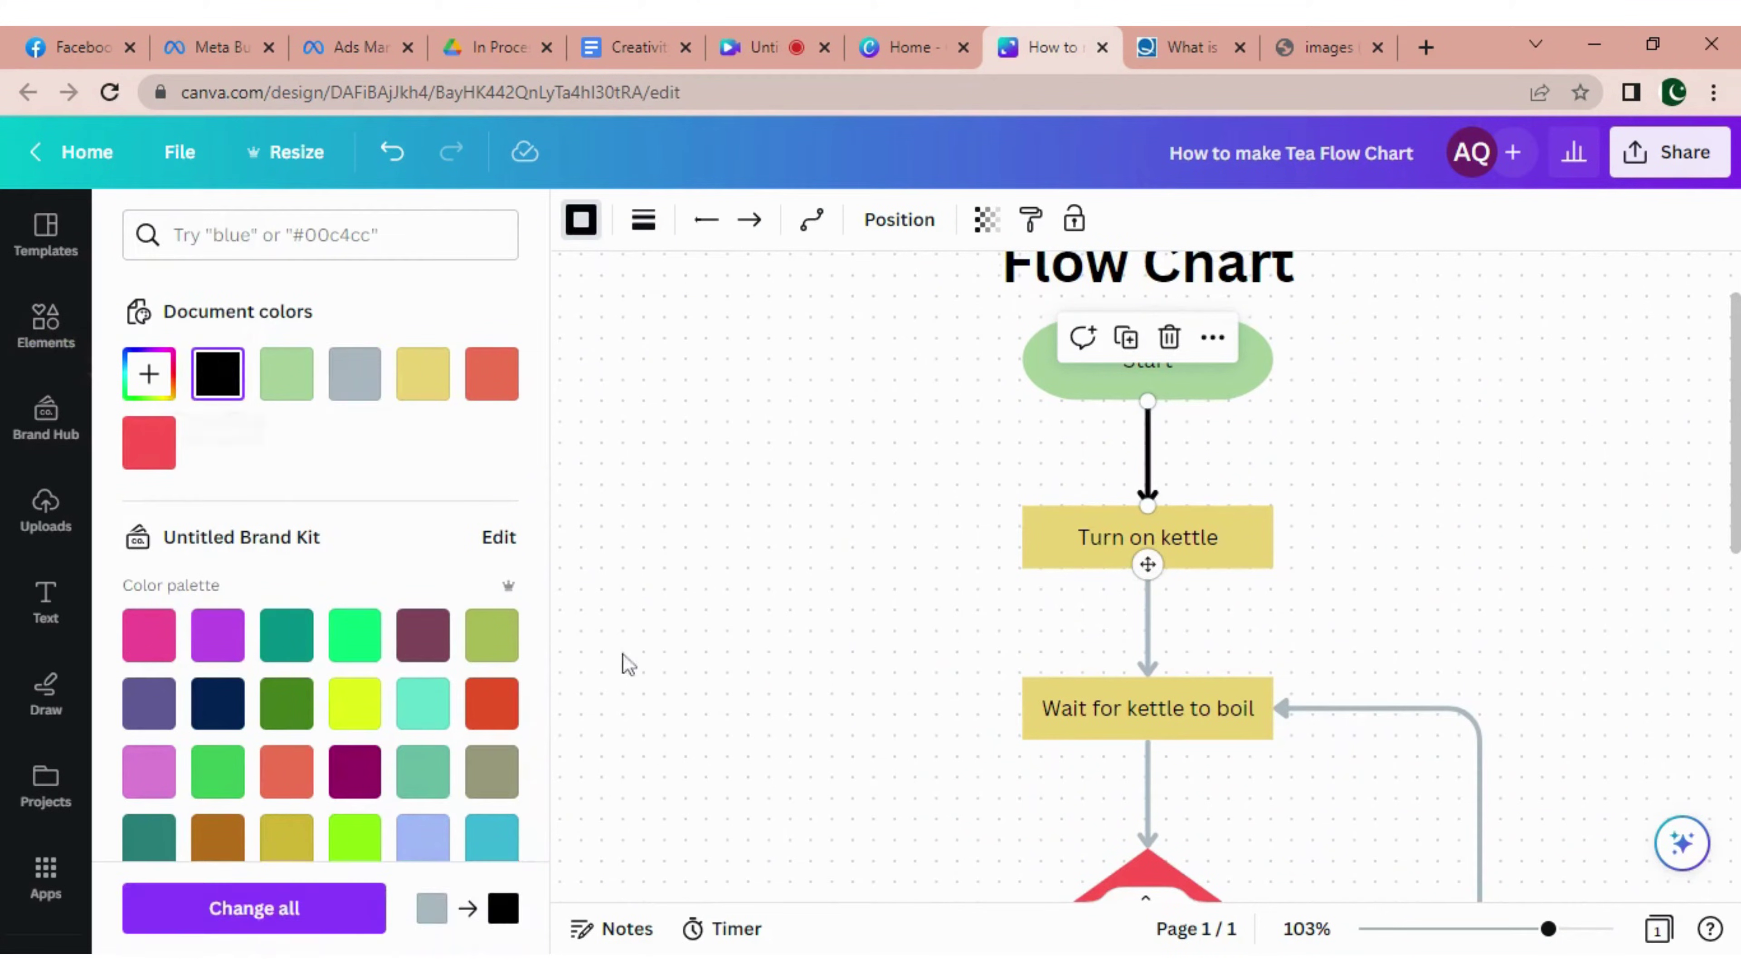
{"action": "left_click", "coordinate": [261, 907]}
Deselect the arrow and zoom out until the full chart fits.
{"action": "left_click", "coordinate": [1482, 627]}
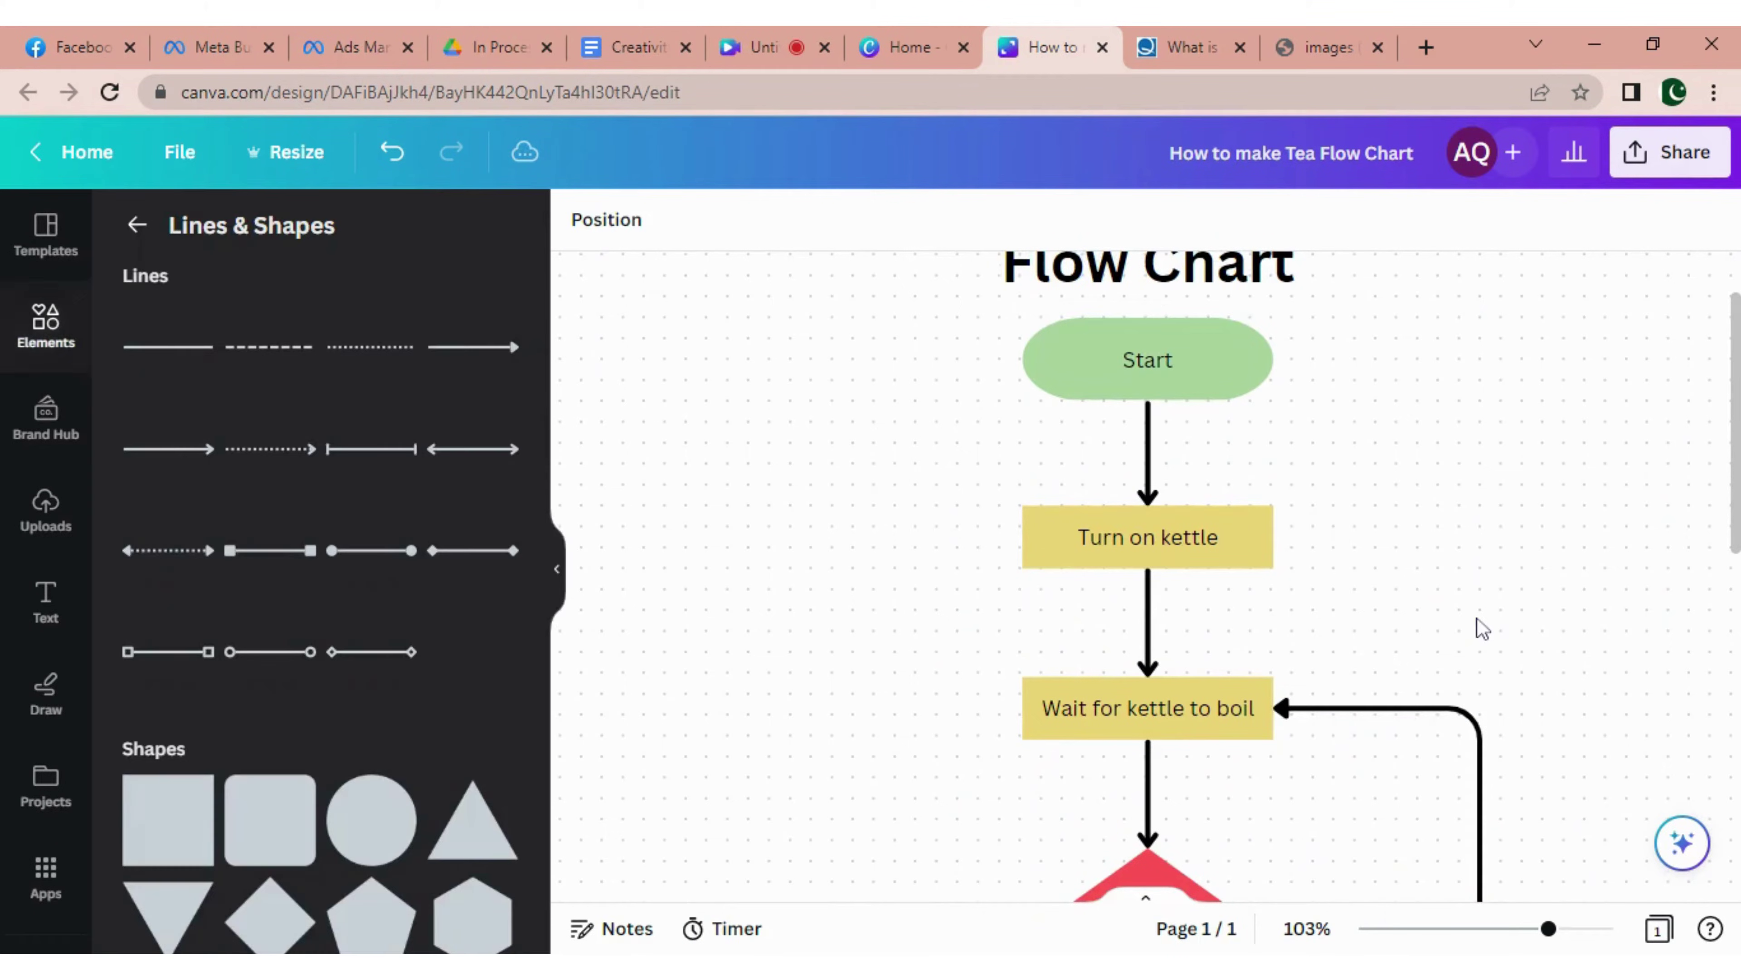
{"action": "left_click_drag", "start_coordinate": [1548, 928], "coordinate": [1526, 928]}
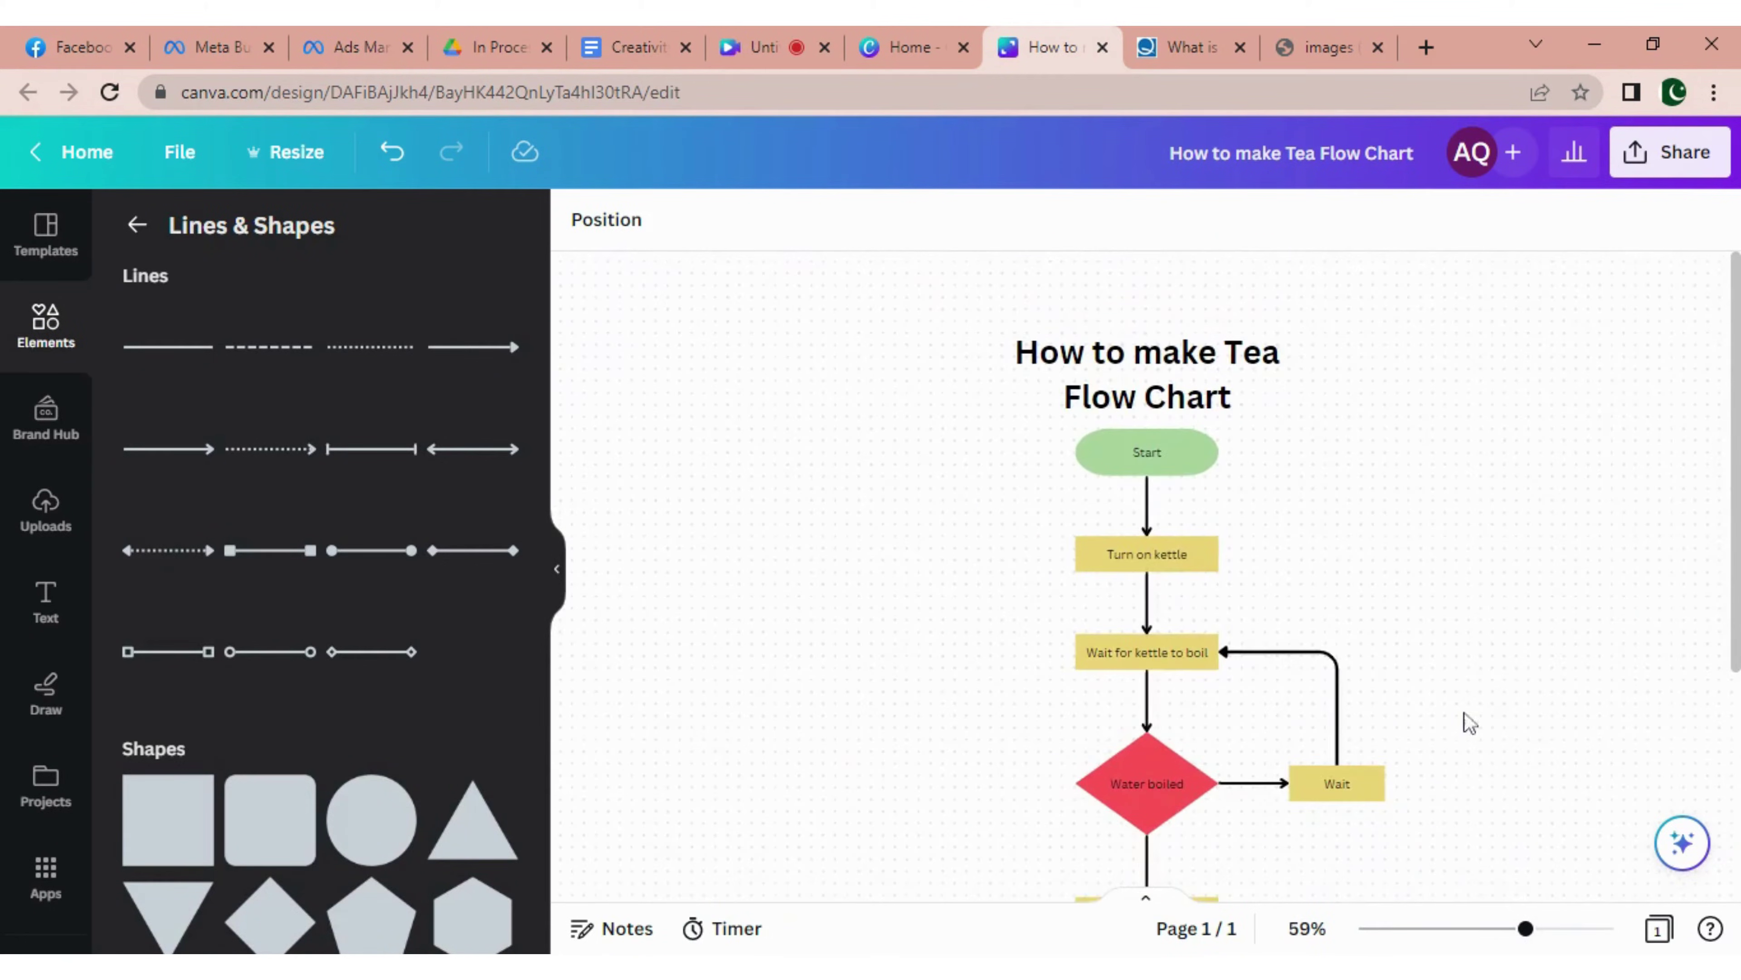
{"action": "scroll", "coordinate": [1467, 682], "scroll_direction": "down", "scroll_amount": 5}
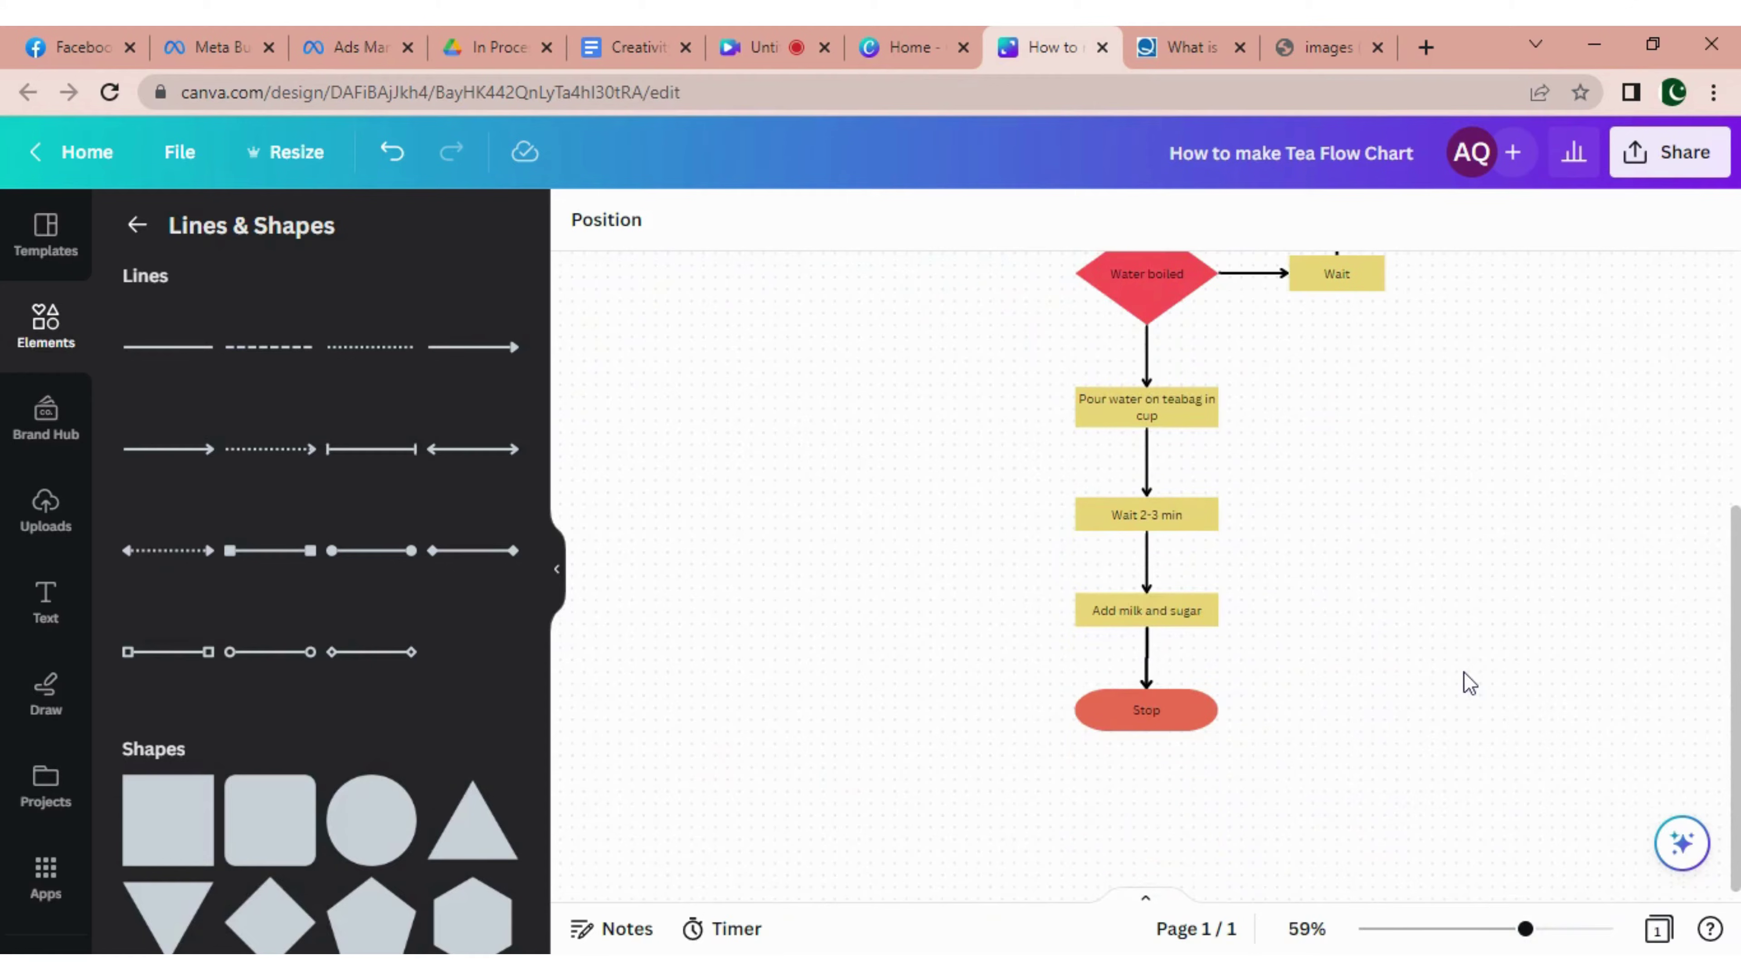
{"action": "scroll", "coordinate": [1468, 682], "scroll_direction": "up", "scroll_amount": 2}
{"action": "scroll", "coordinate": [1467, 683], "scroll_direction": "up", "scroll_amount": 4}
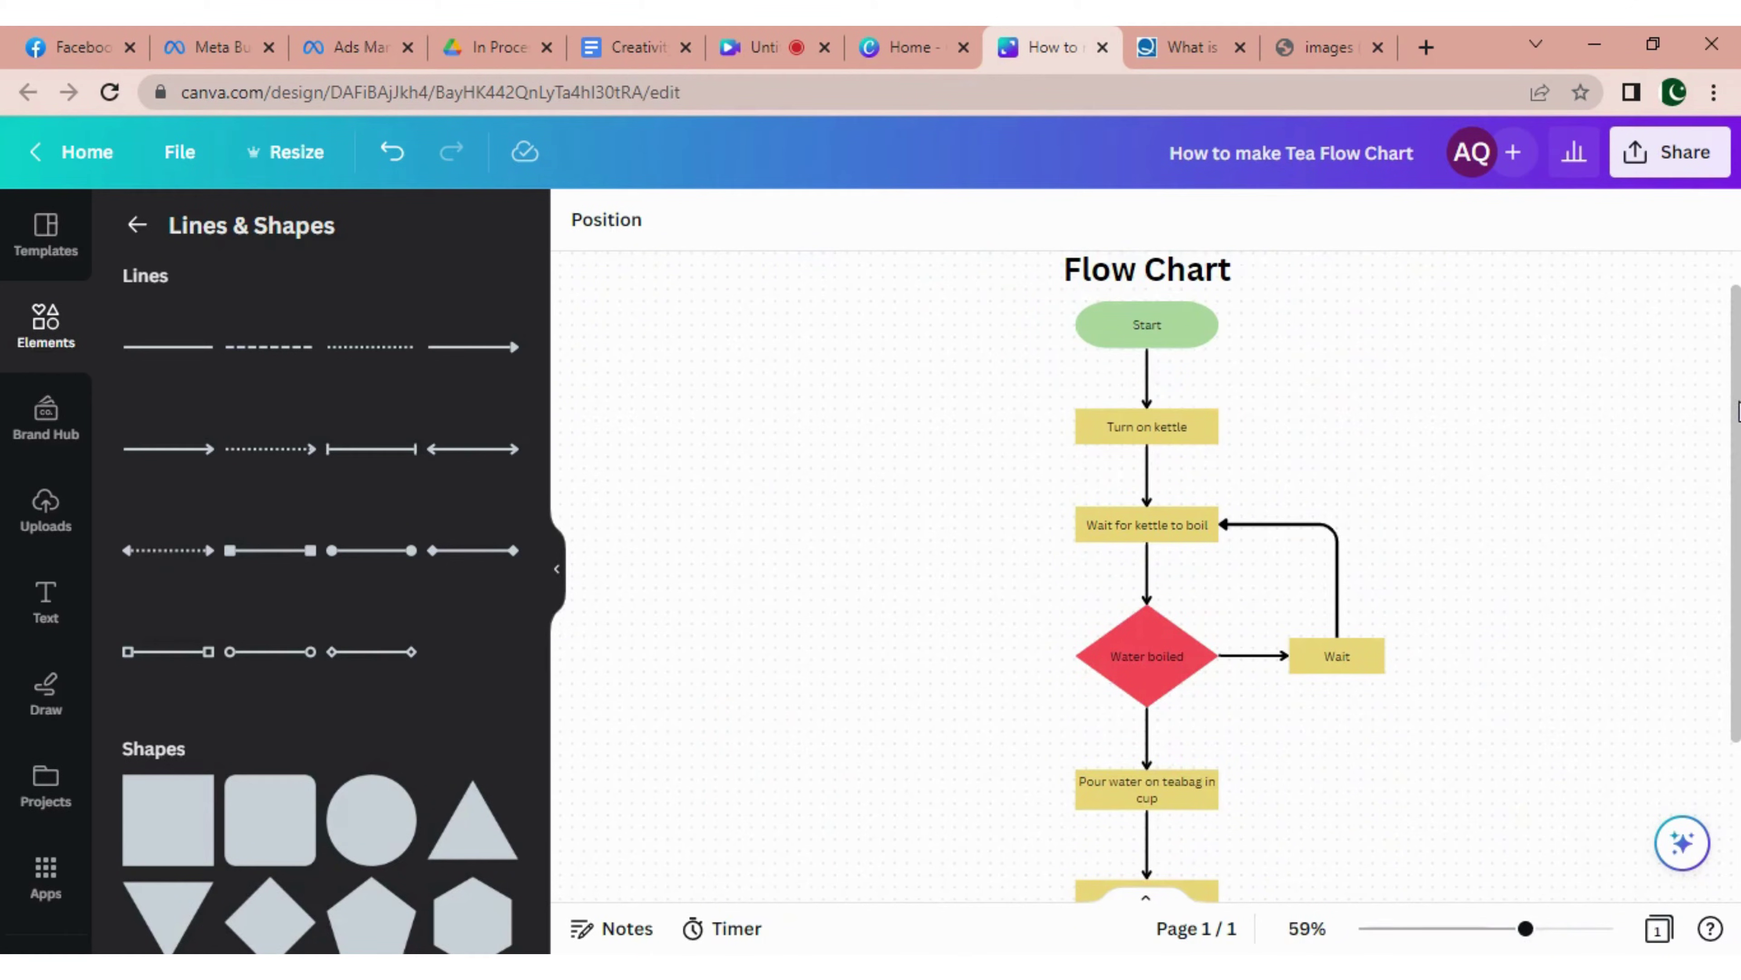
{"action": "left_click_drag", "start_coordinate": [1523, 931], "coordinate": [1506, 931]}
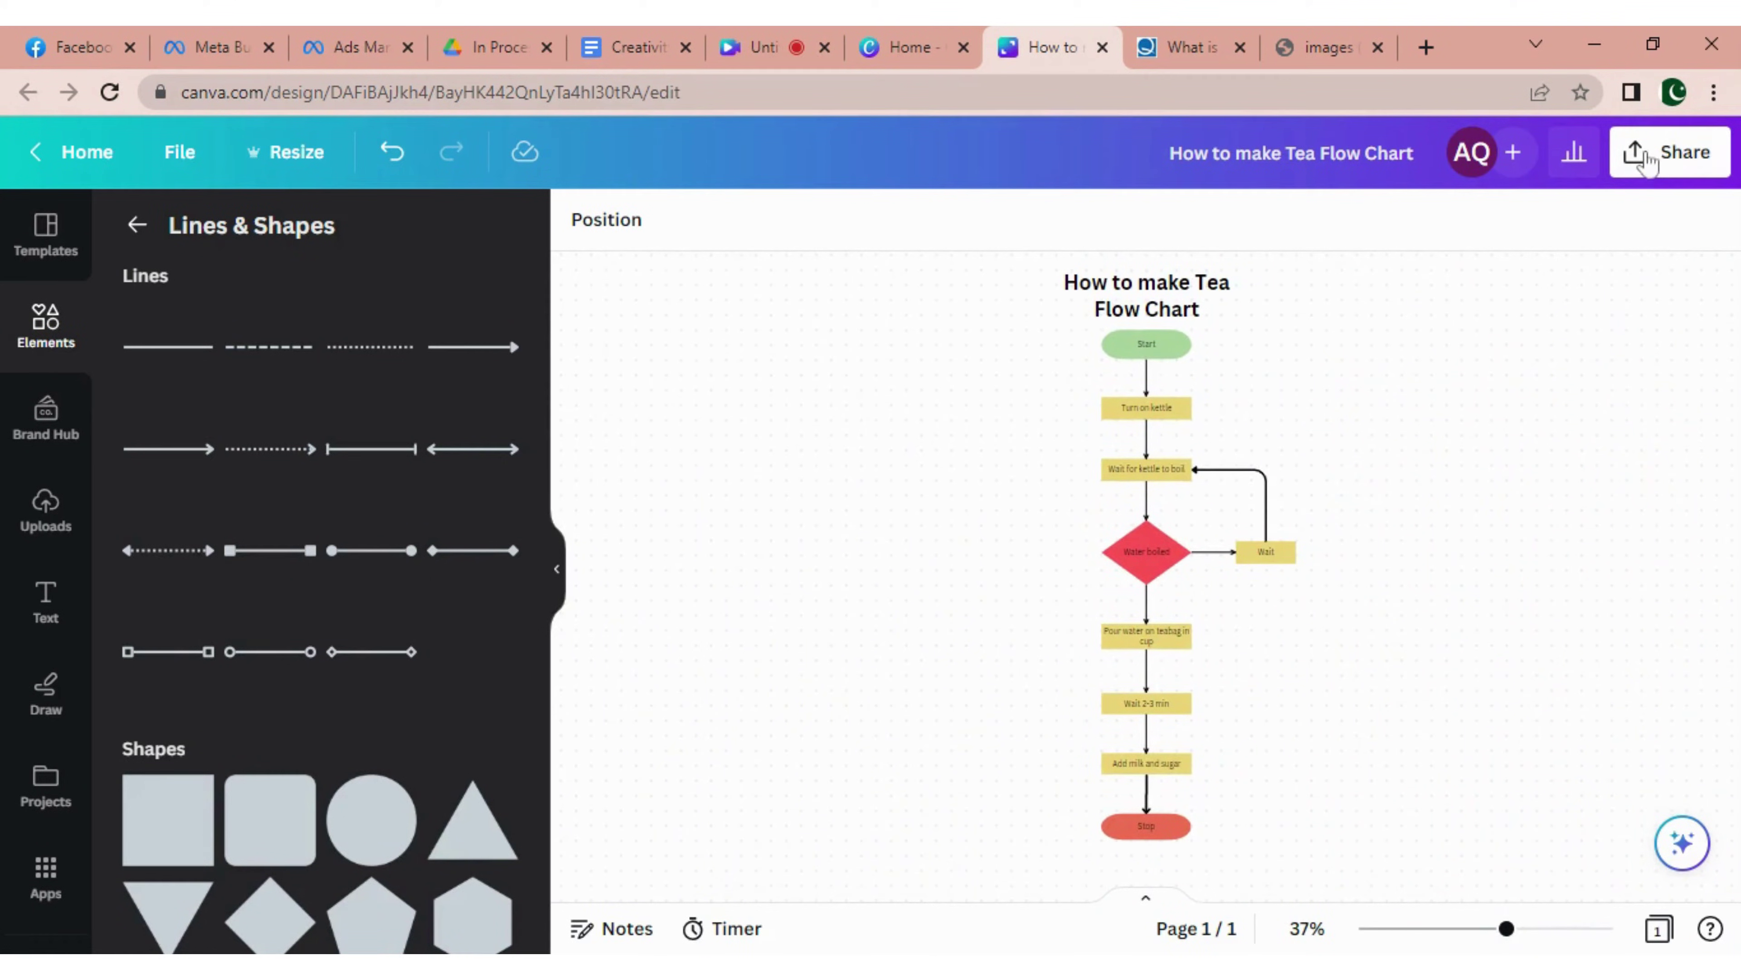
Download the flow chart as a 1,920 × 1,080 px PNG via Share > Download.
{"action": "left_click", "coordinate": [556, 568]}
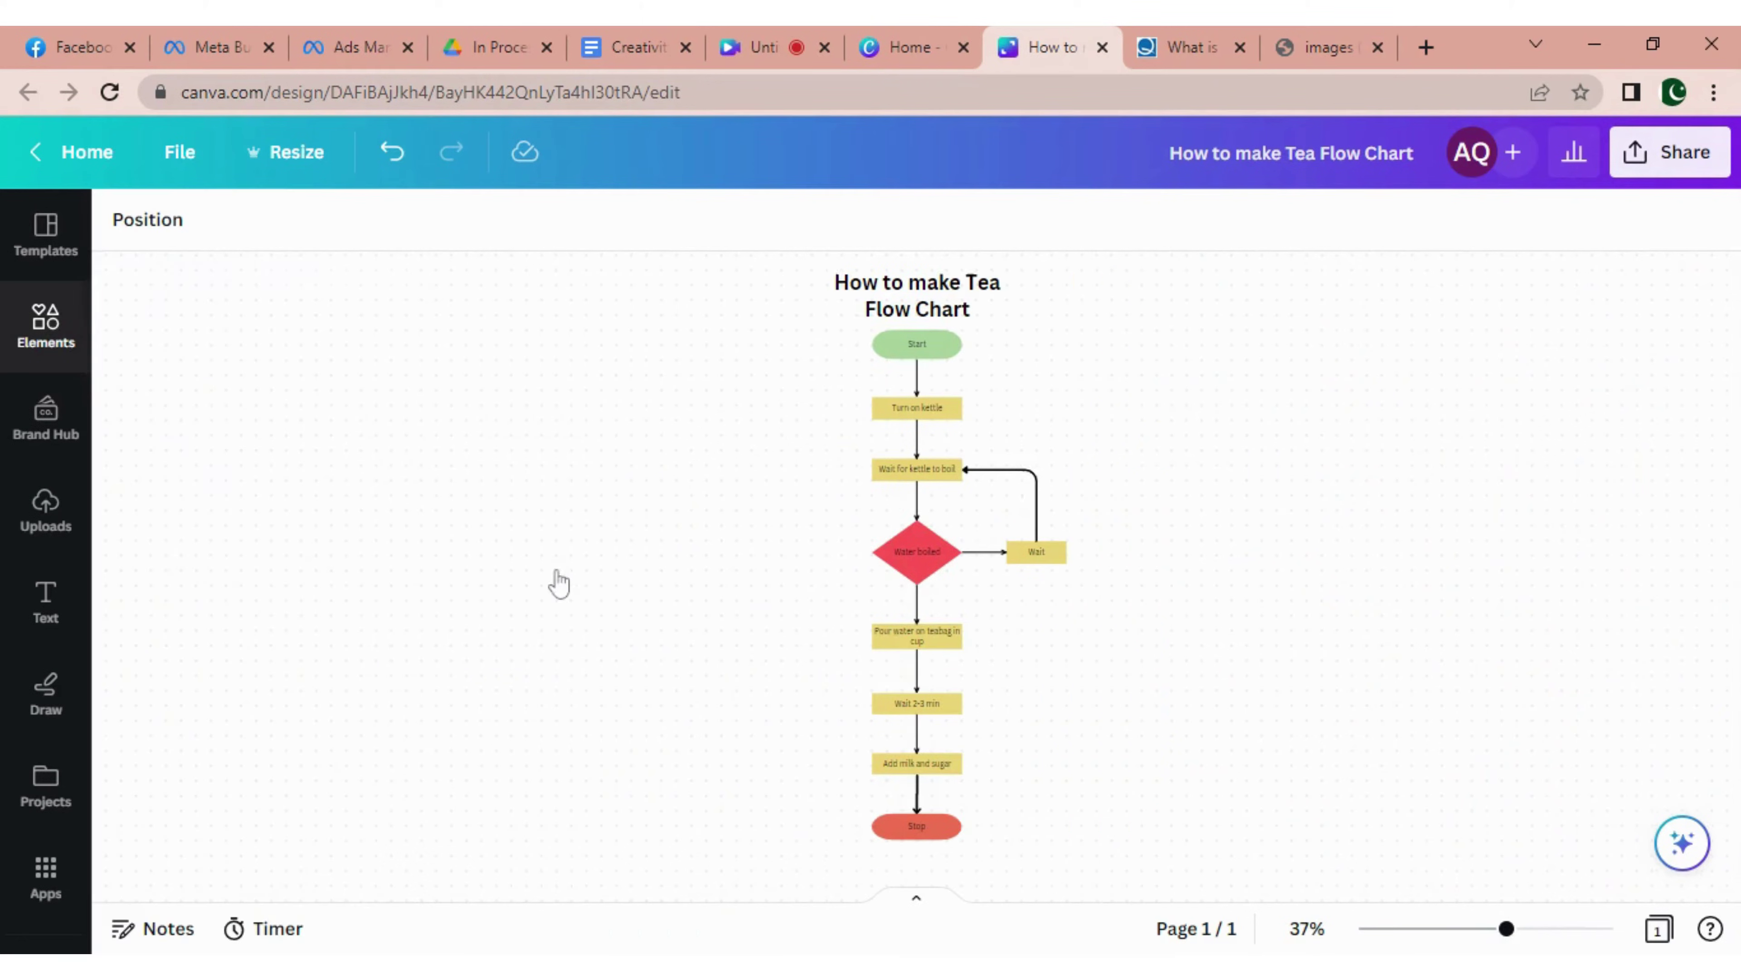
{"action": "left_click", "coordinate": [1658, 172]}
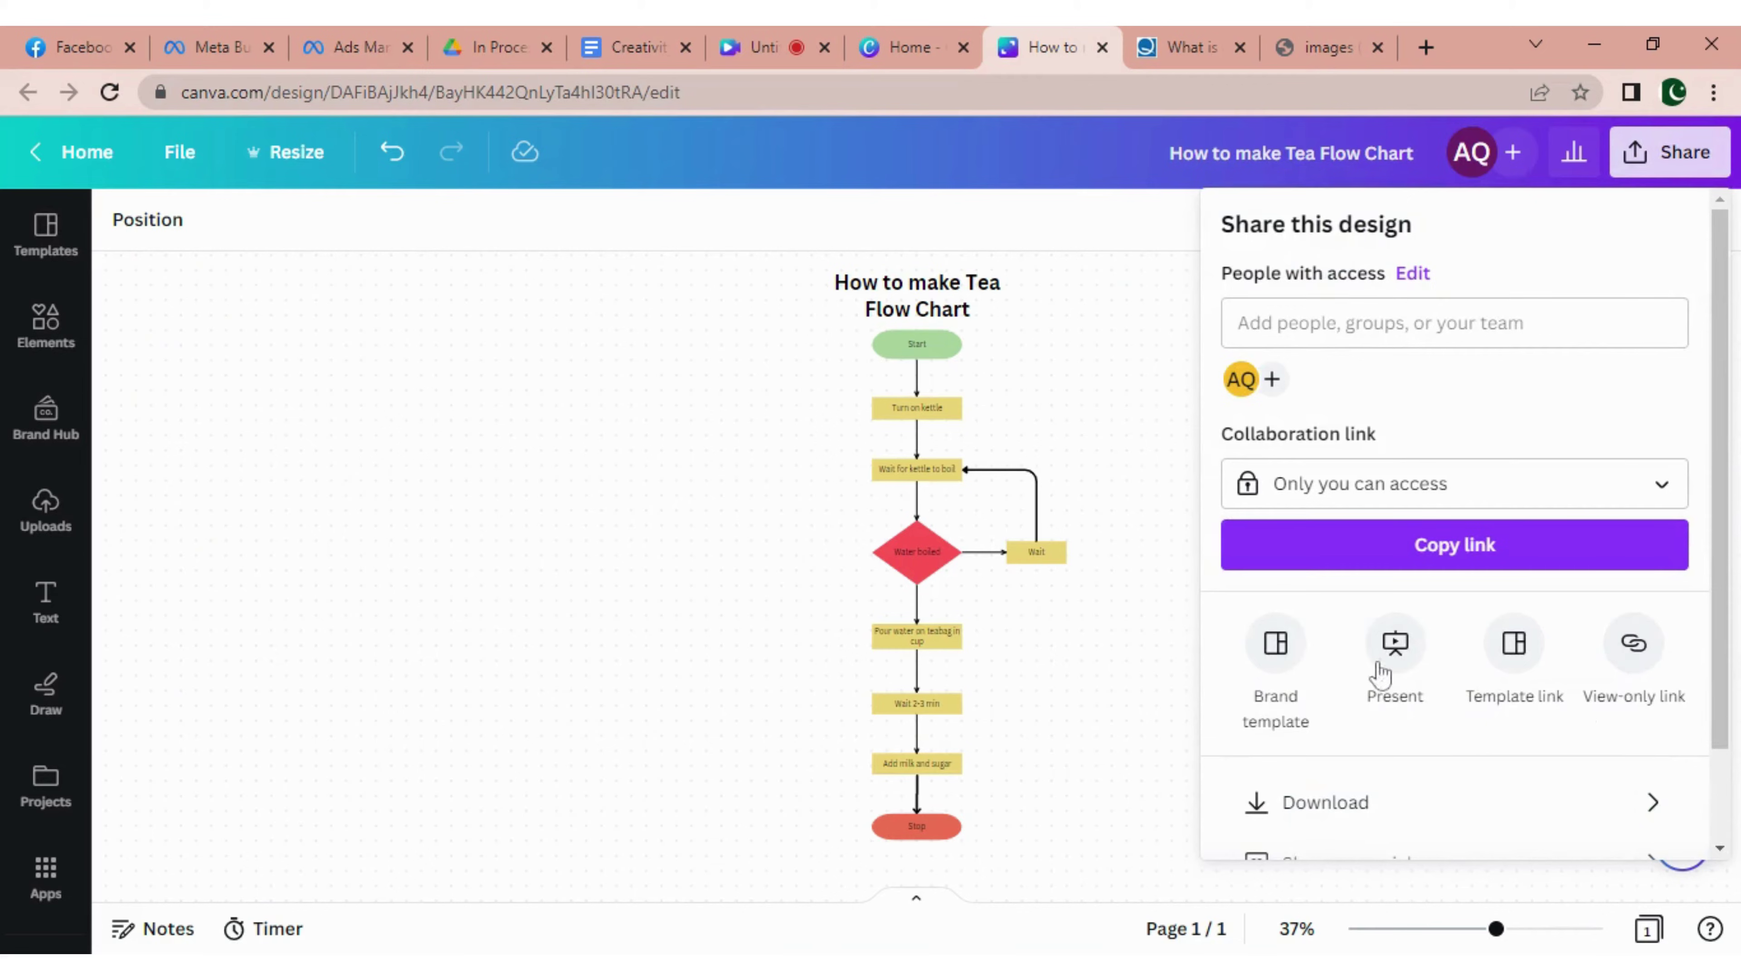
{"action": "scroll", "coordinate": [1396, 804], "scroll_direction": "down", "scroll_amount": 2}
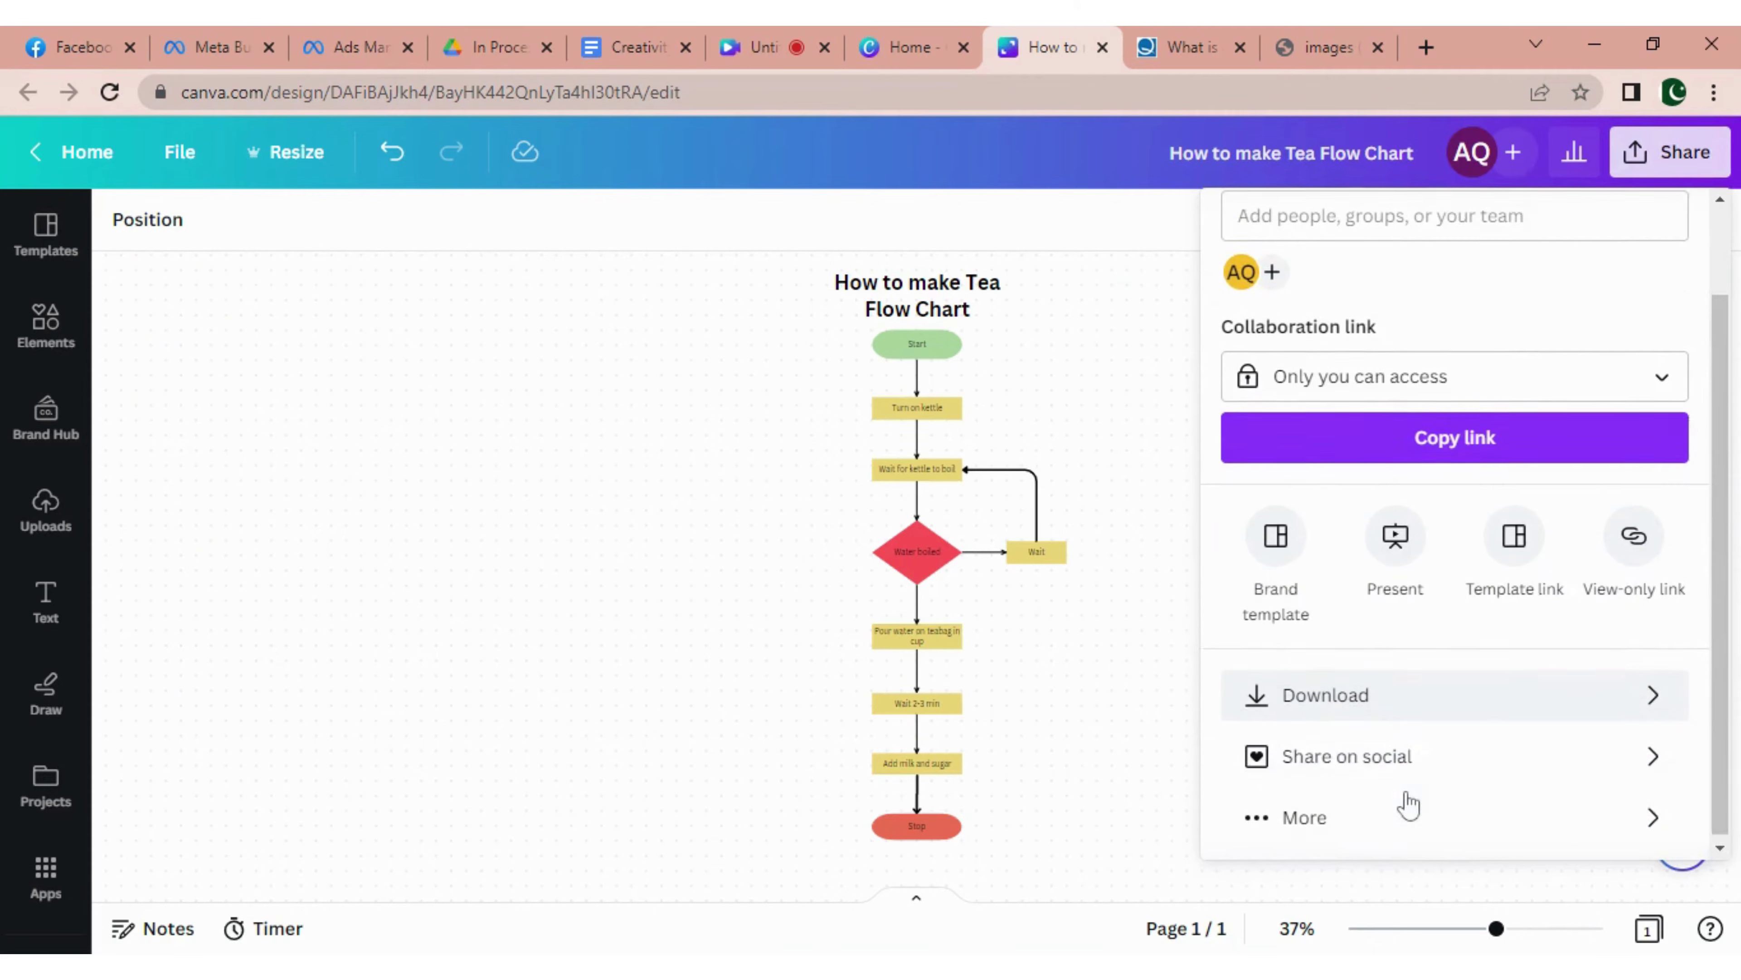
{"action": "left_click", "coordinate": [1370, 694]}
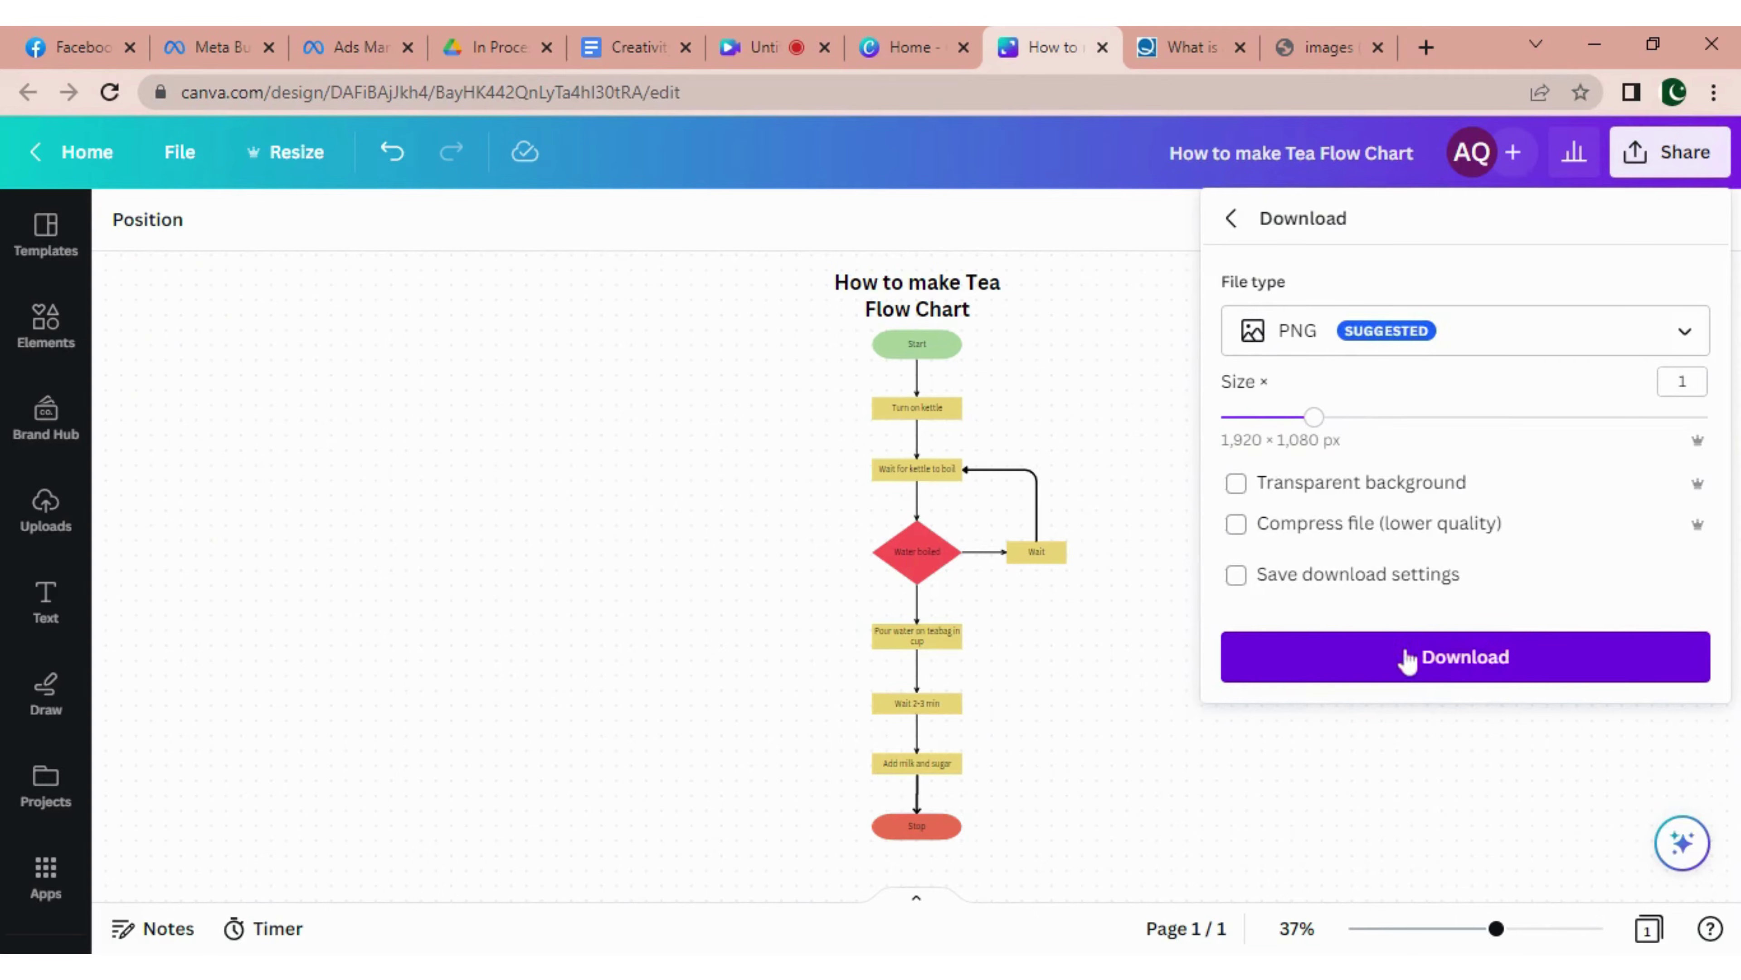
{"action": "left_click", "coordinate": [1683, 333]}
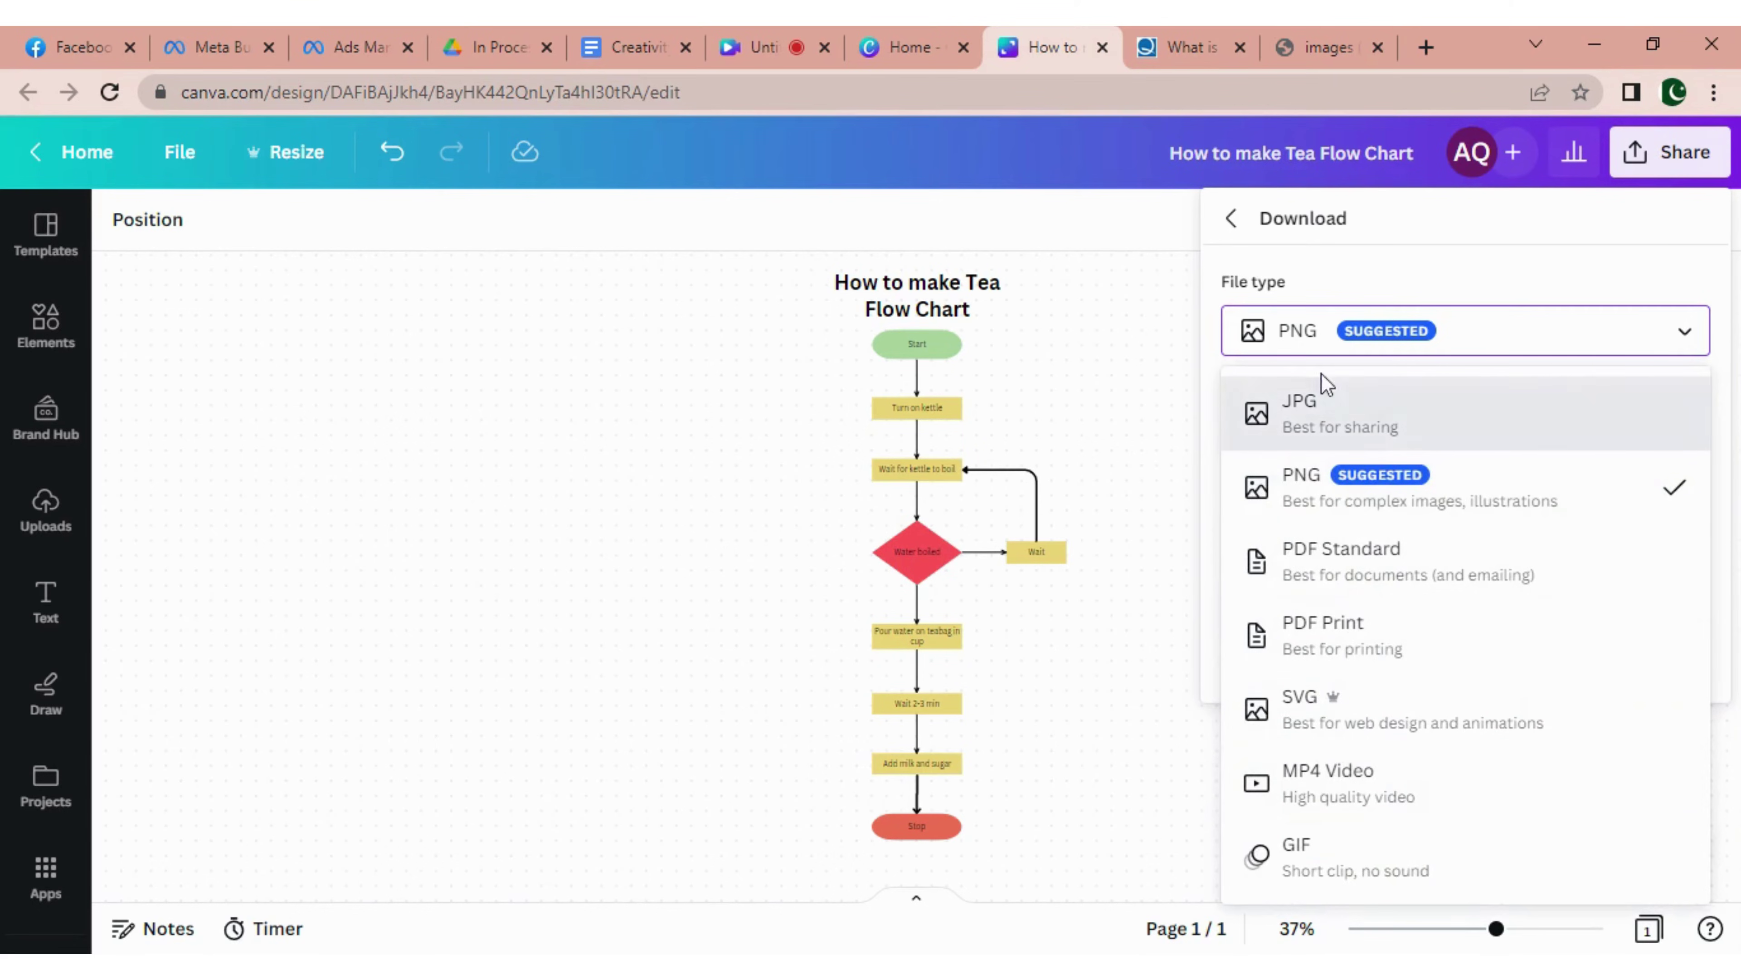
{"action": "left_click", "coordinate": [1598, 346]}
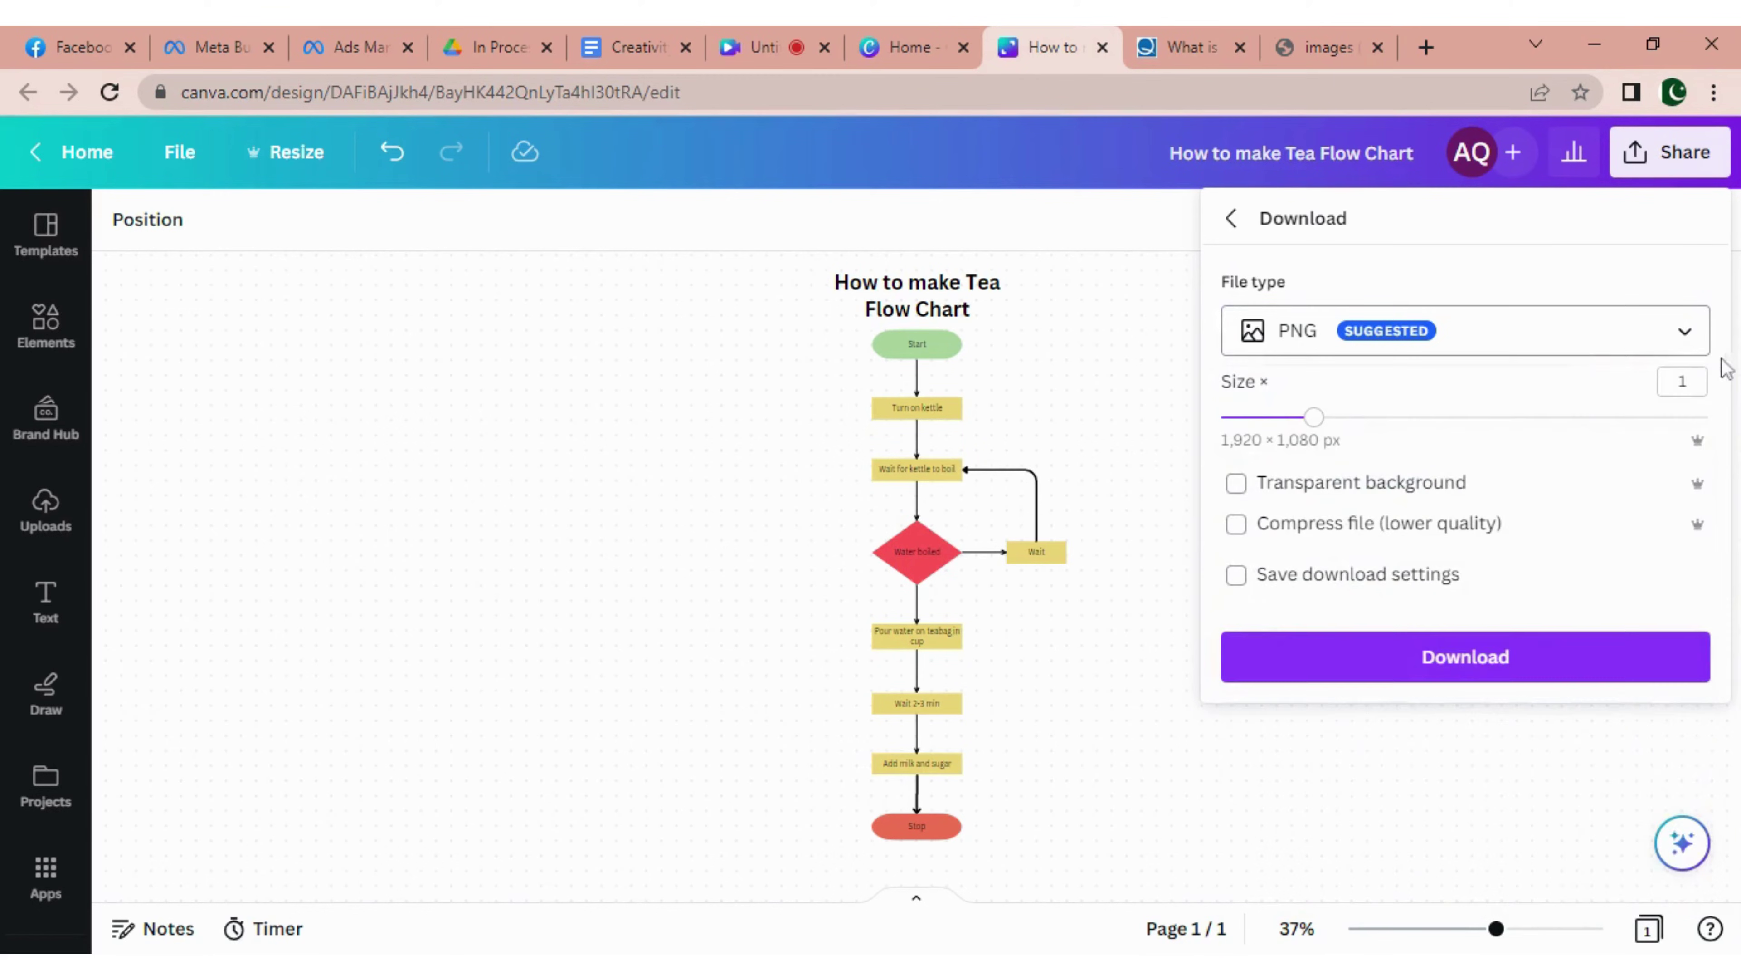
{"action": "left_click", "coordinate": [1467, 673]}
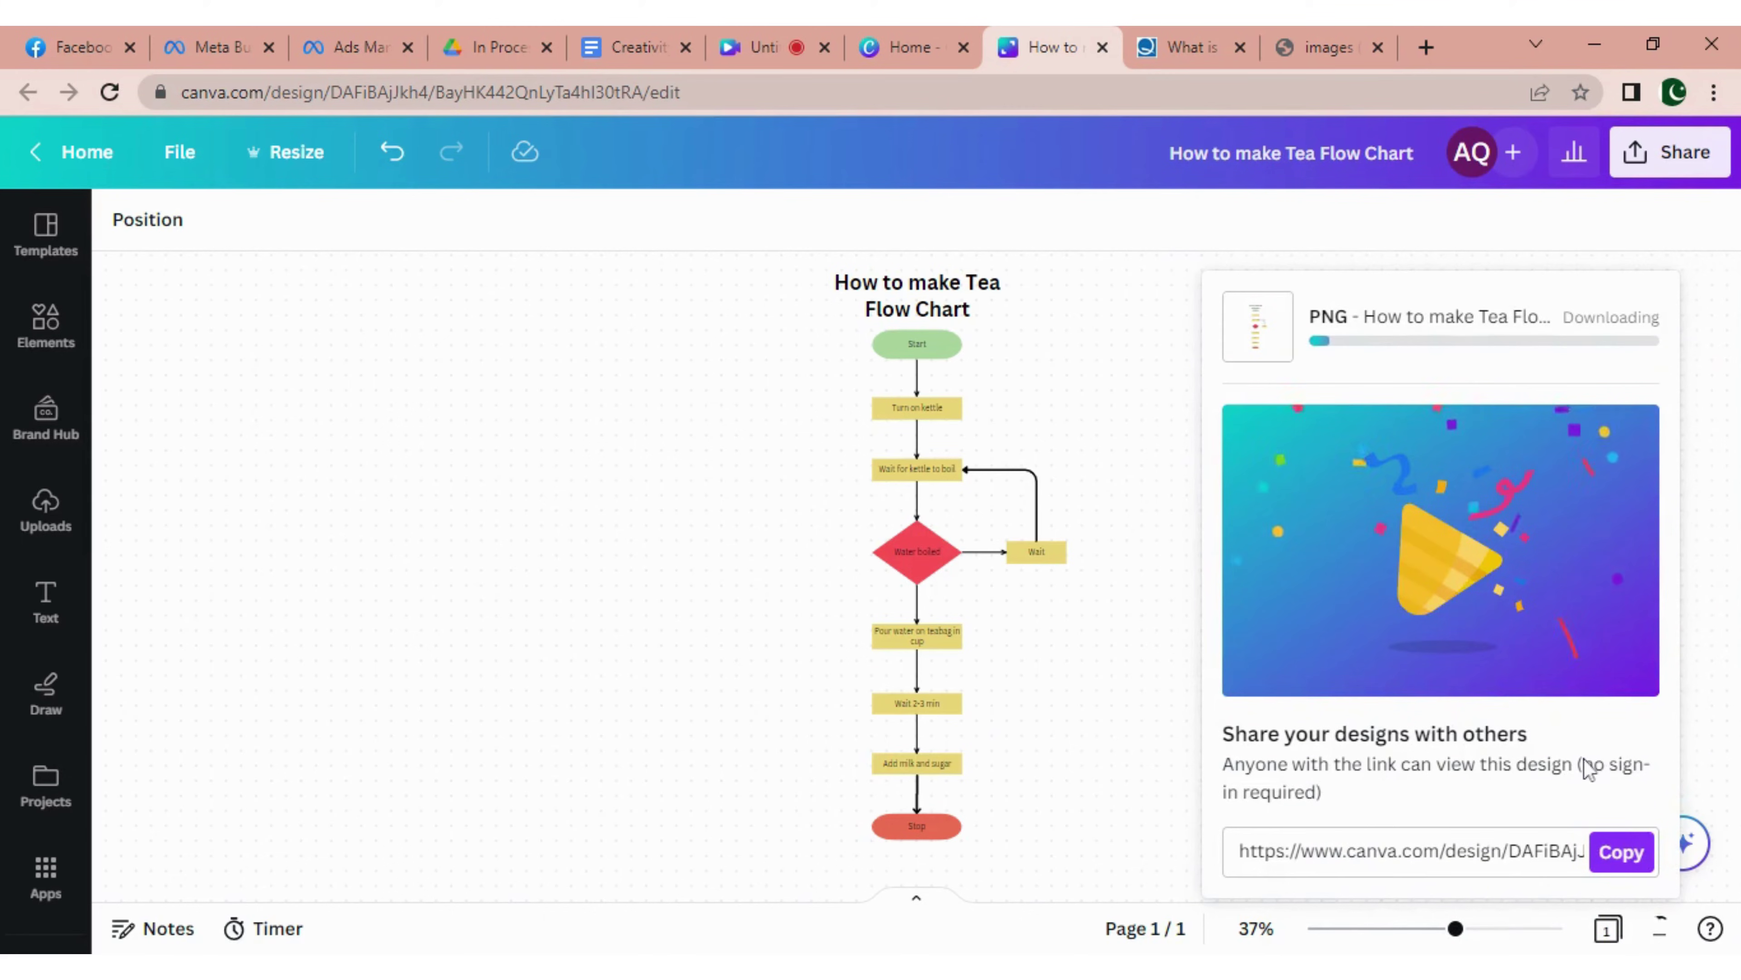